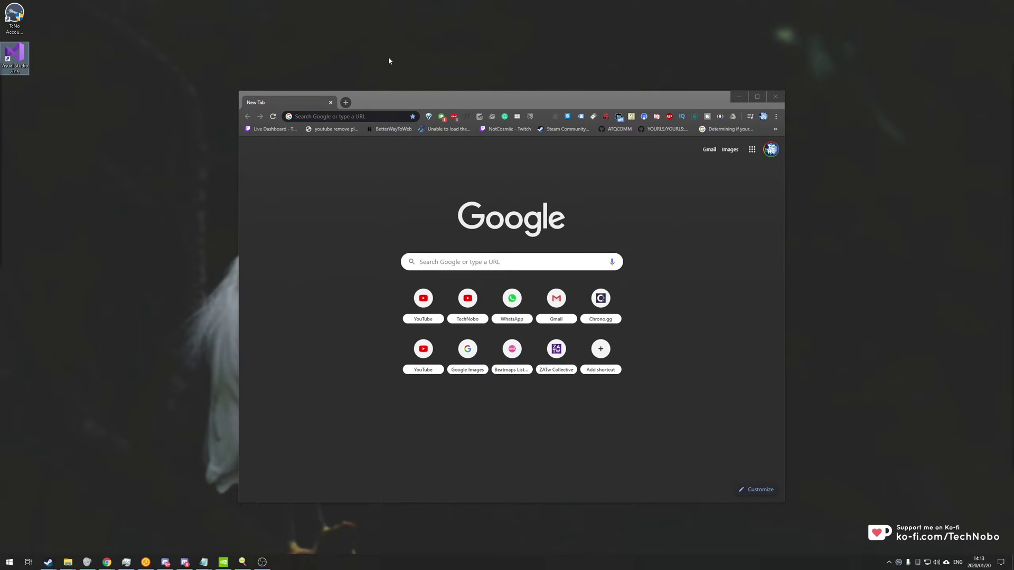
# - Go to s.tcno.co in Chrome
pyautogui.click(372, 118)
pyautogui.write('s.tcno.co')
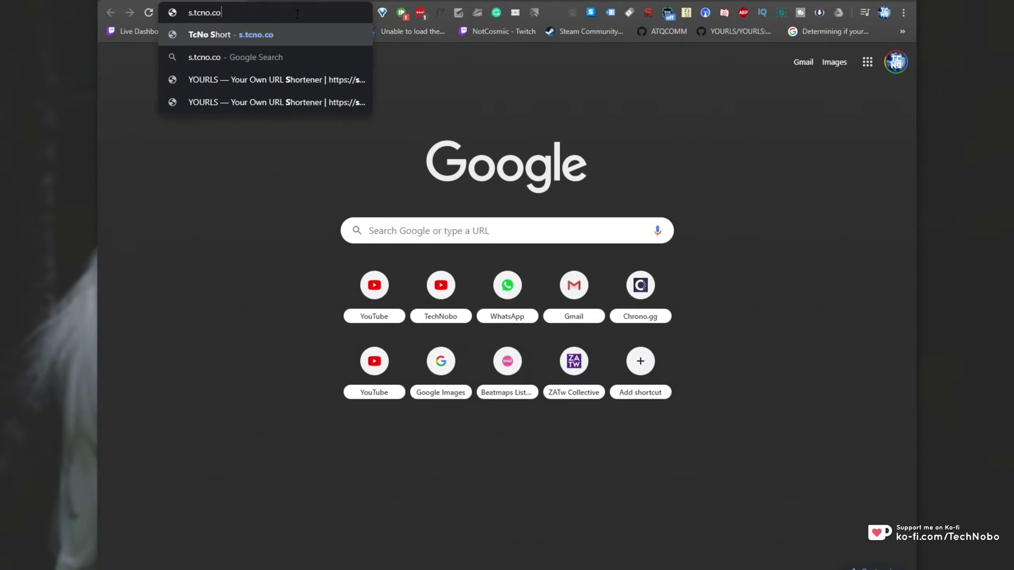
pyautogui.write('/')
pyautogui.press('Return')
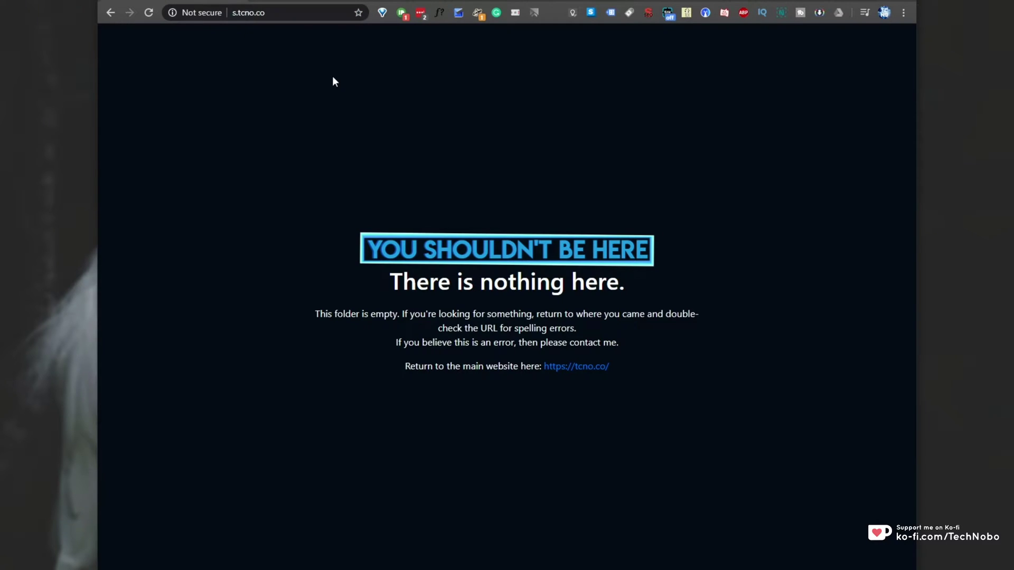
# - Load the s.tcno.co/AccSwitcherDiscord short link to test its redirect
pyautogui.click(290, 13)
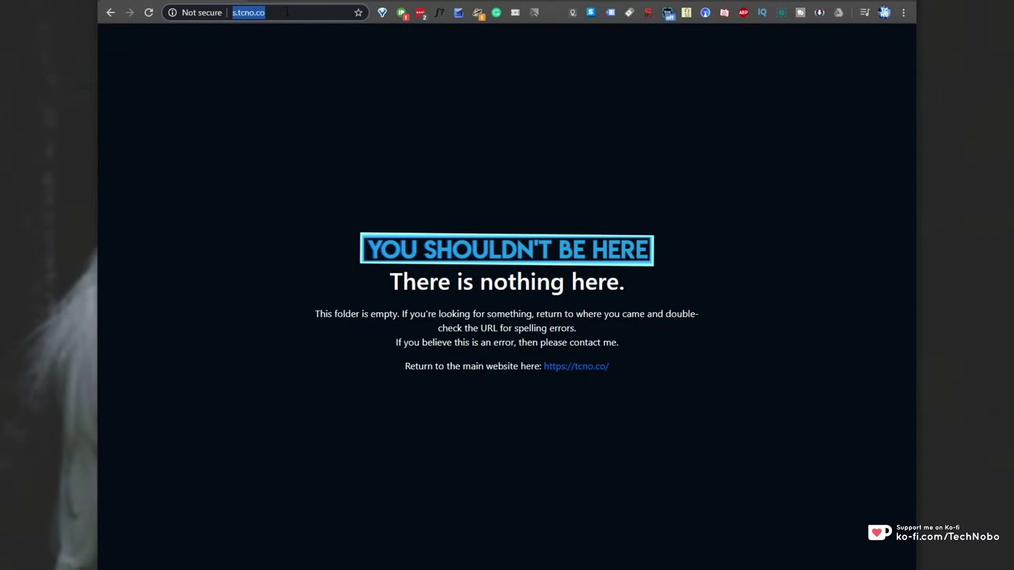
pyautogui.click(289, 13)
pyautogui.write('/')
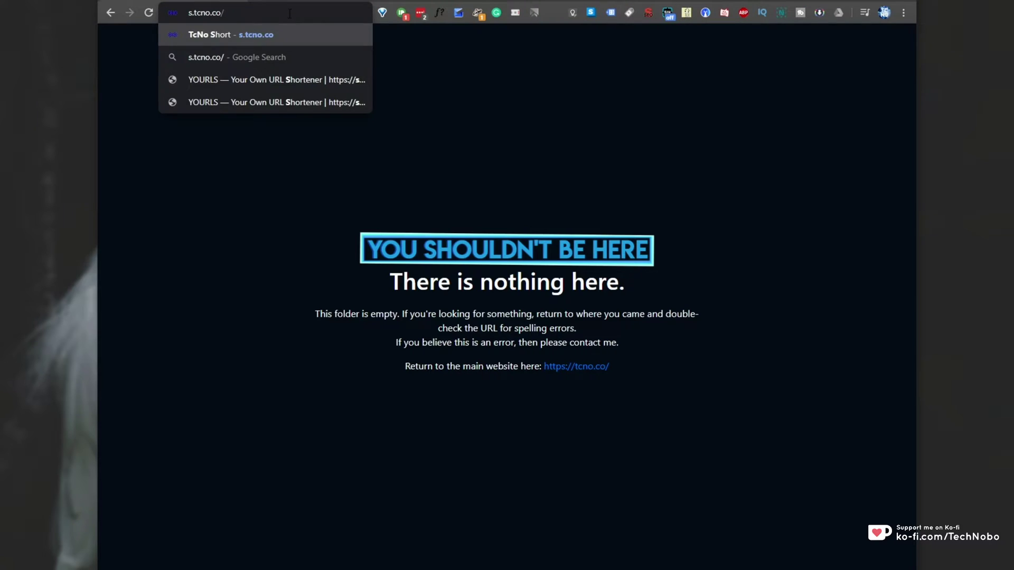
pyautogui.hotkey('ctrl', 'a')
pyautogui.write('https://s.tcno.co/AccSwitcherDiscord')
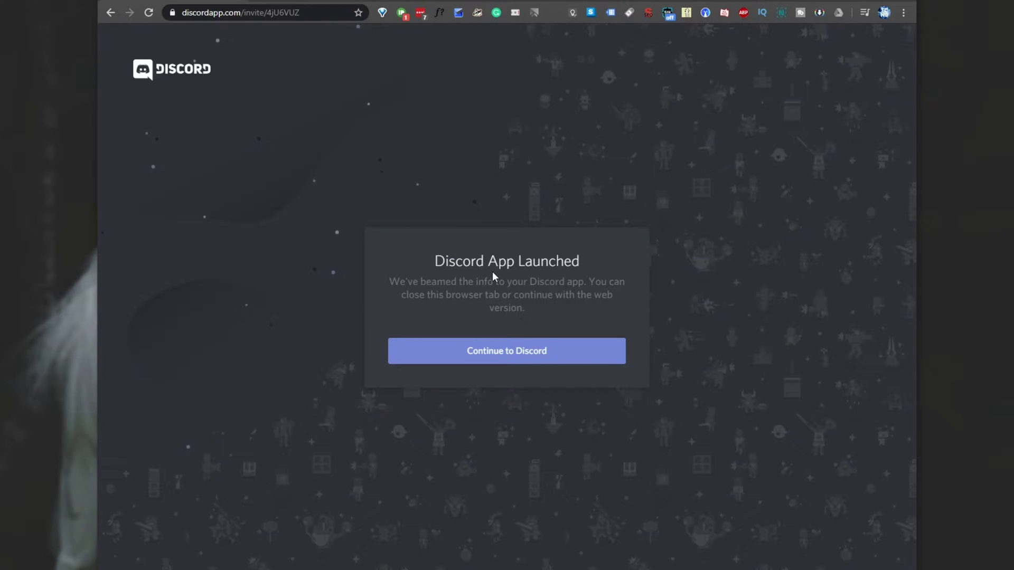
pyautogui.click(316, 12)
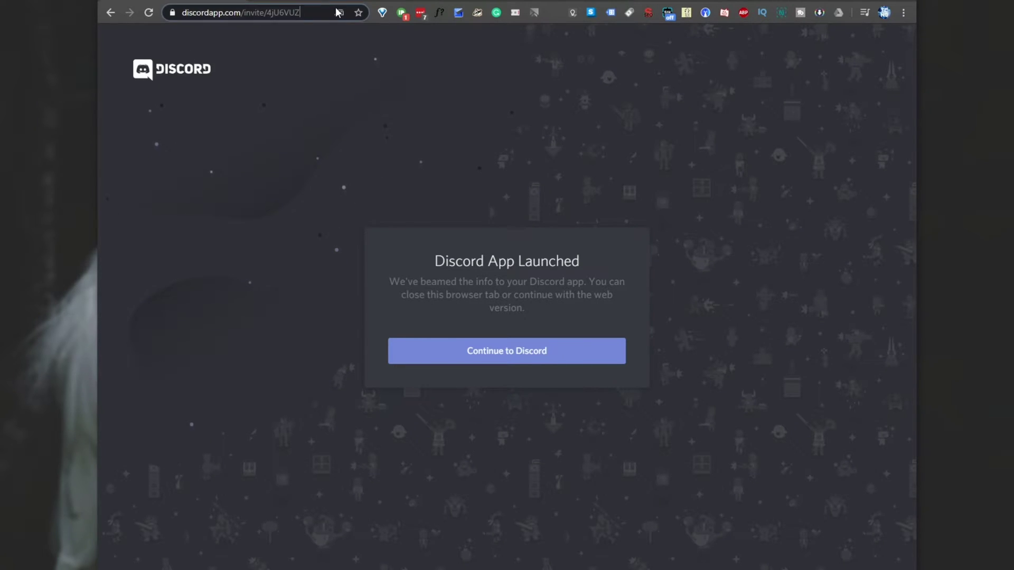
pyautogui.write('https://s.tcno.co/AccSwitcherDiscord')
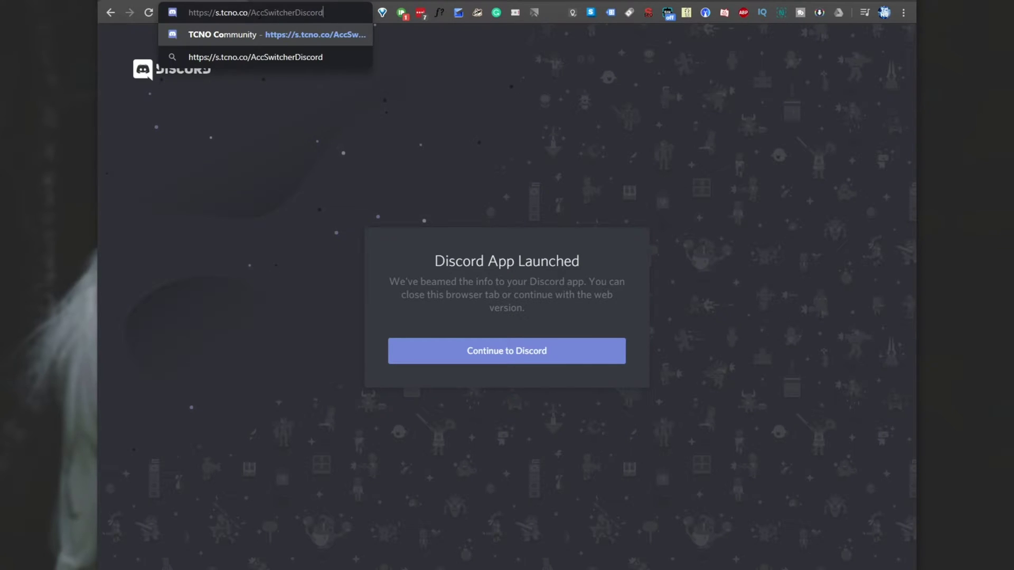
pyautogui.press('Return')
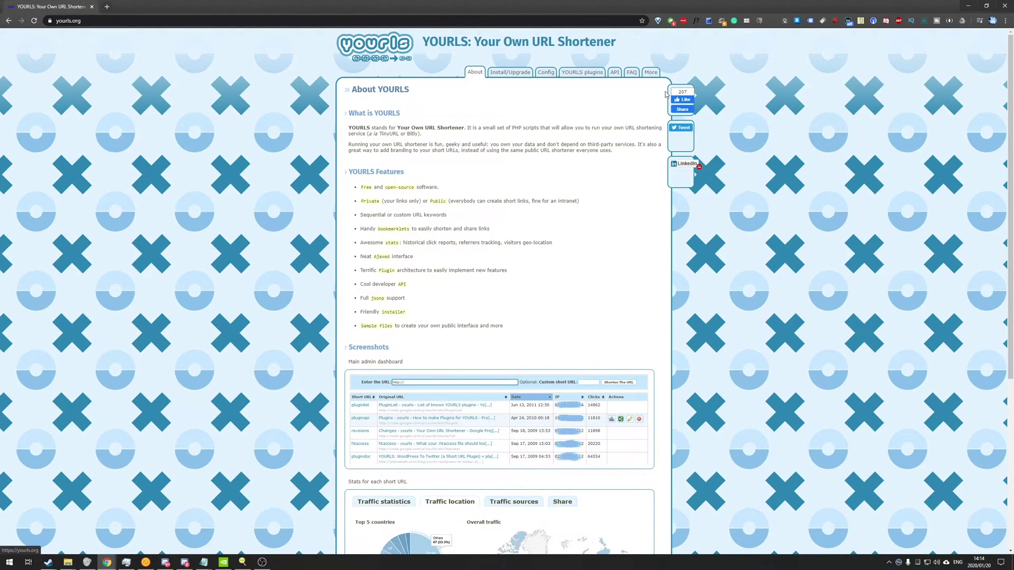
# - Look over the YOURLS GitHub repository page
pyautogui.hotkey('alt', 'Tab')
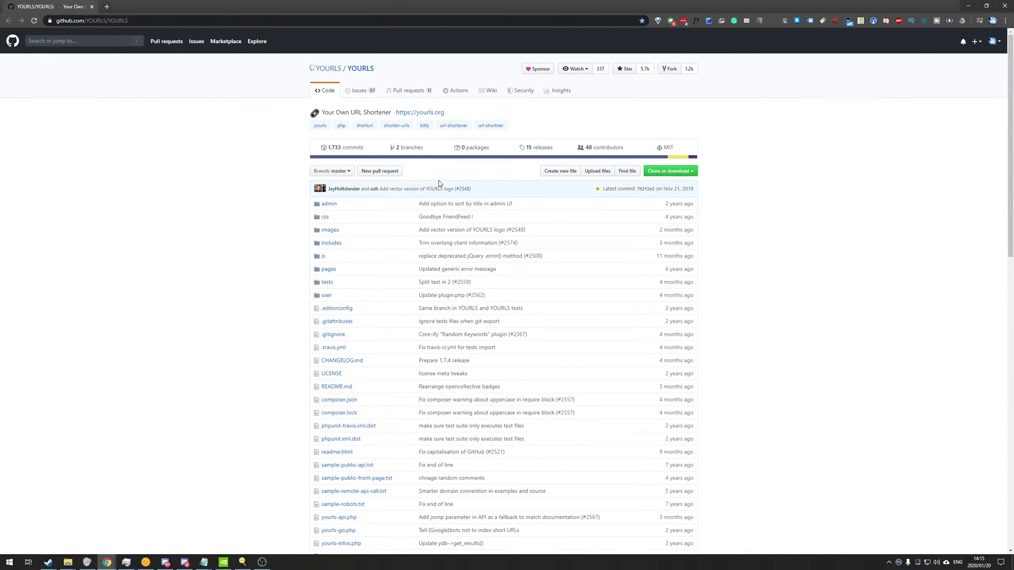
pyautogui.scroll(-15, 439, 183)
pyautogui.scroll(15, 437, 222)
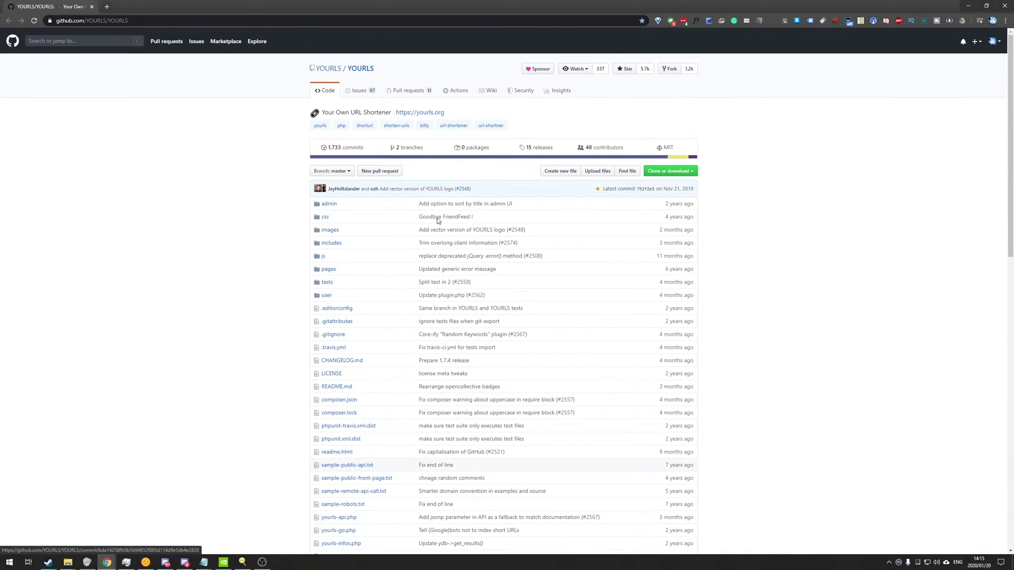
# - Open the yourls.org homepage in a new tab and browse its features and screenshots
pyautogui.click(419, 112)
pyautogui.scroll(-5, 495, 224)
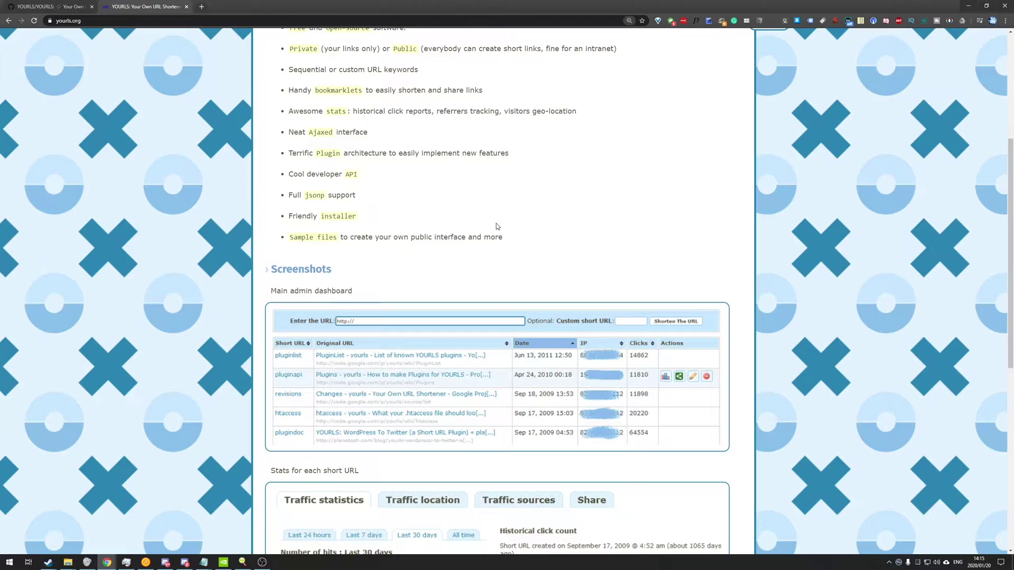
pyautogui.scroll(-8, 495, 226)
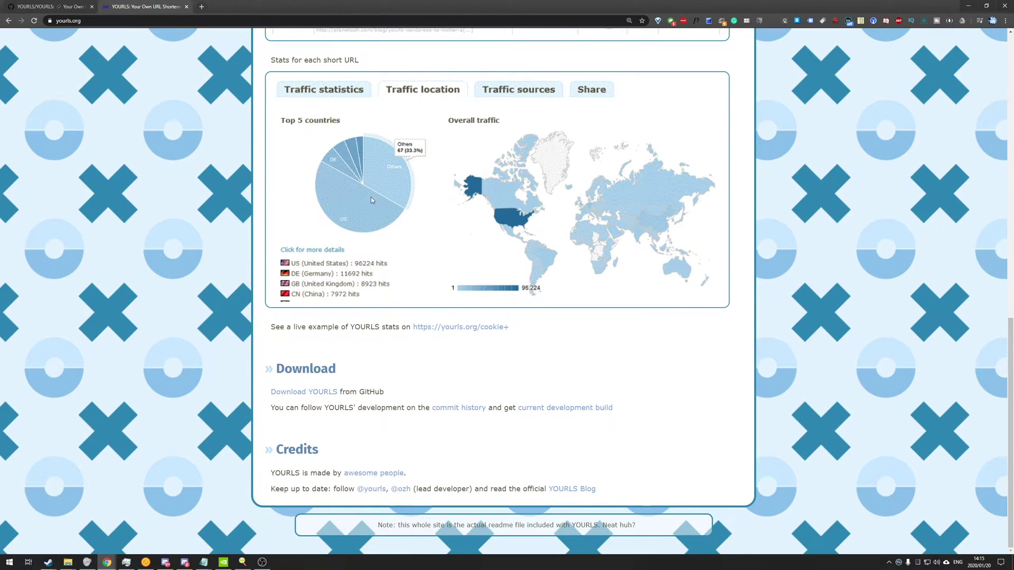
pyautogui.scroll(1, 487, 227)
pyautogui.scroll(3, 525, 369)
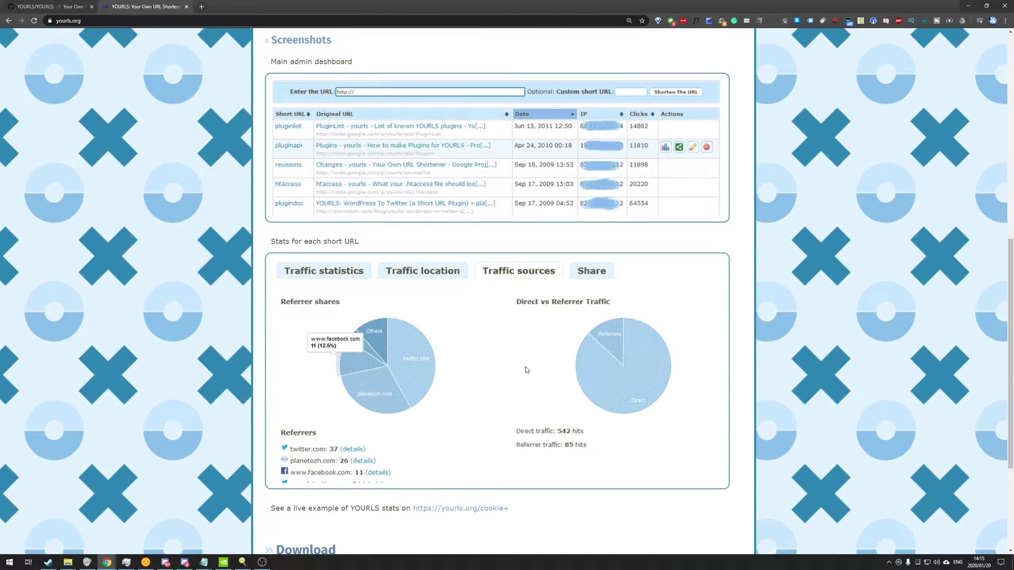
pyautogui.scroll(9, 525, 369)
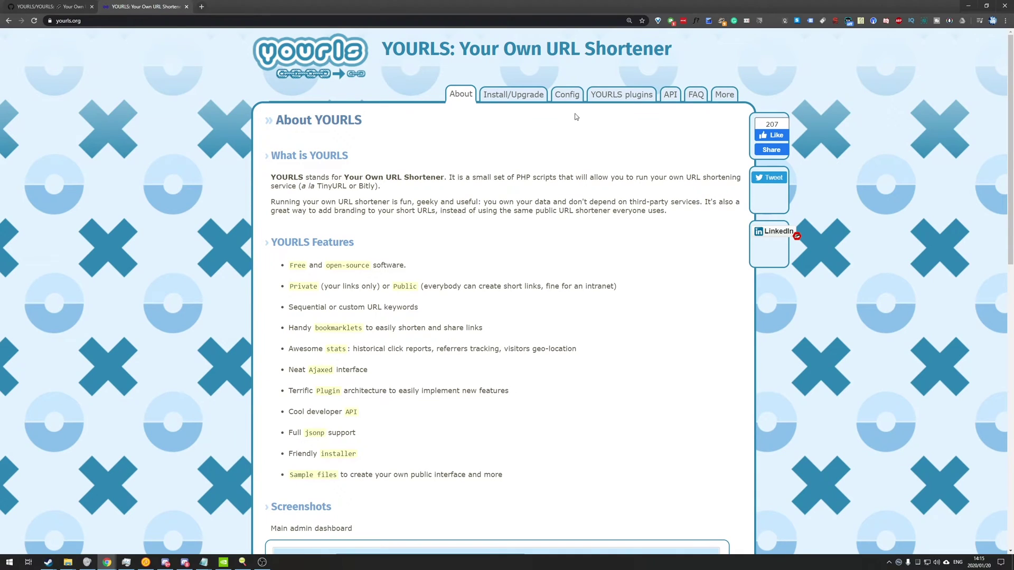
# - Show yourls.org's Install/Upgrade instructions and highlight the Fresh Install steps
pyautogui.click(508, 95)
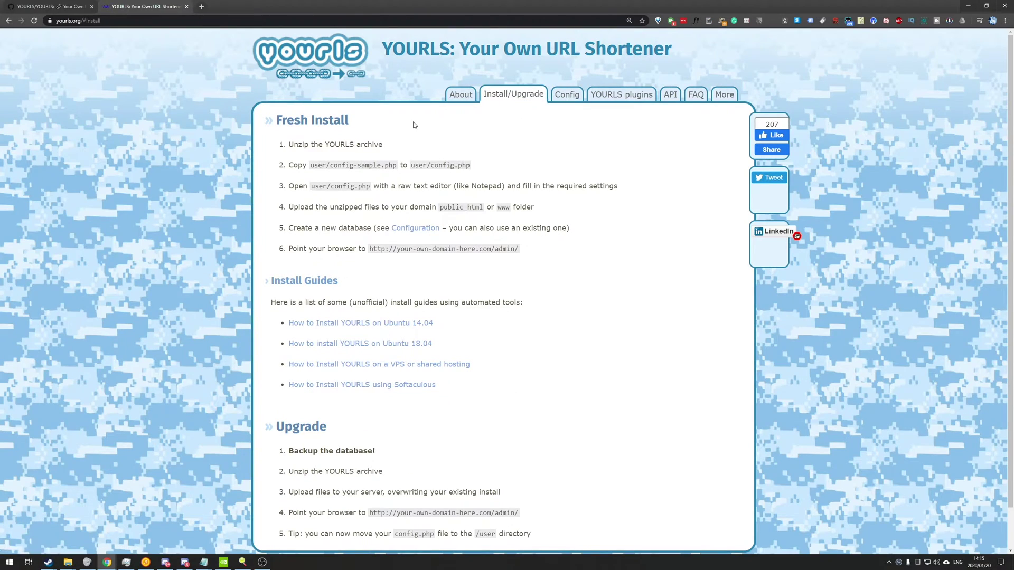
pyautogui.moveTo(288, 147); pyautogui.dragTo(552, 255)
pyautogui.click(553, 256)
# - Download and open the YOURLS 1.7.4 source code zip from GitHub releases
pyautogui.click(50, 7)
pyautogui.click(543, 148)
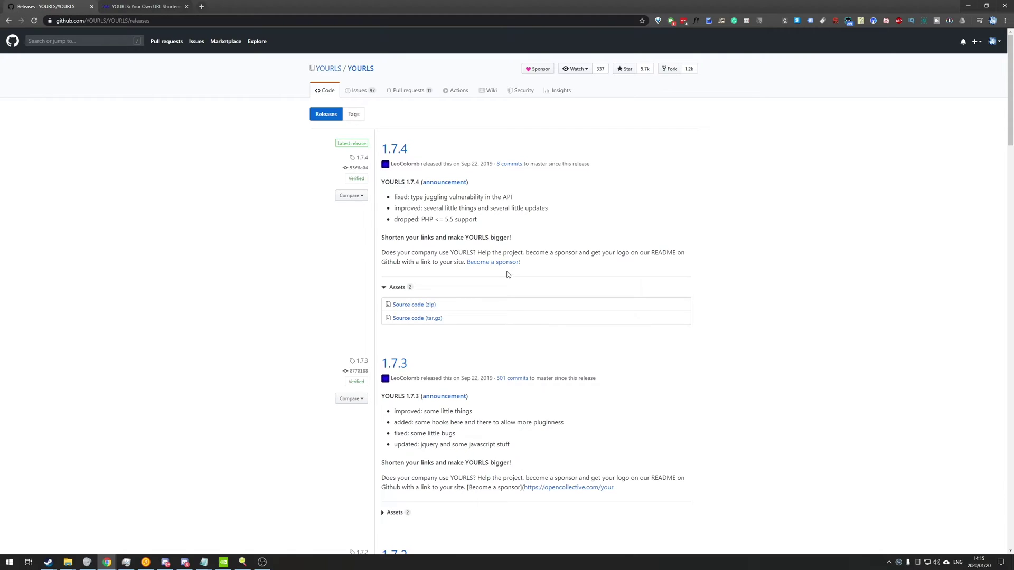
pyautogui.click(419, 305)
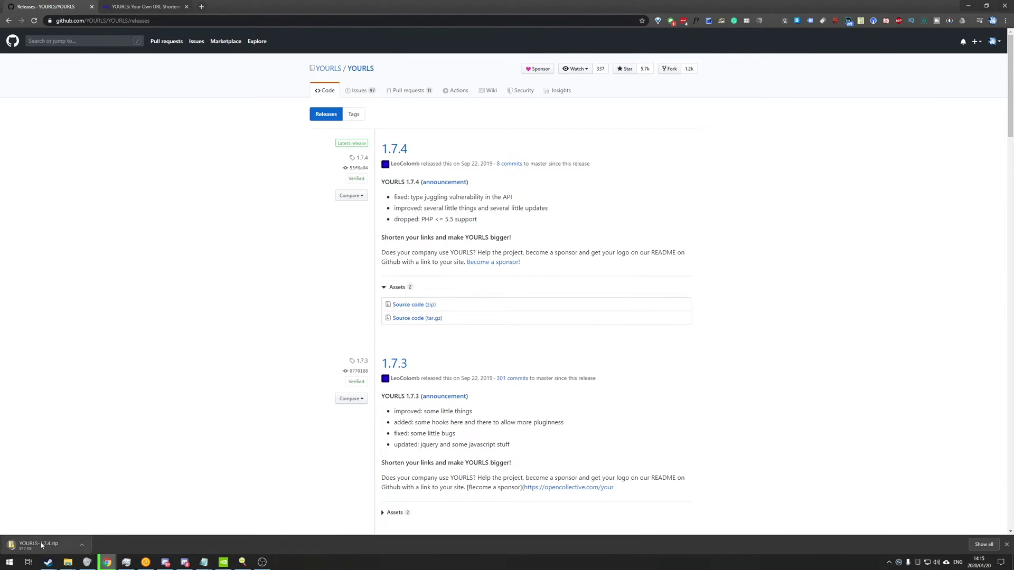
pyautogui.click(50, 544)
# - Extract the YOURLS-1.7.4 folder to the desktop while highlighting the install guide's steps
pyautogui.hotkey('ctrl', 'Tab')
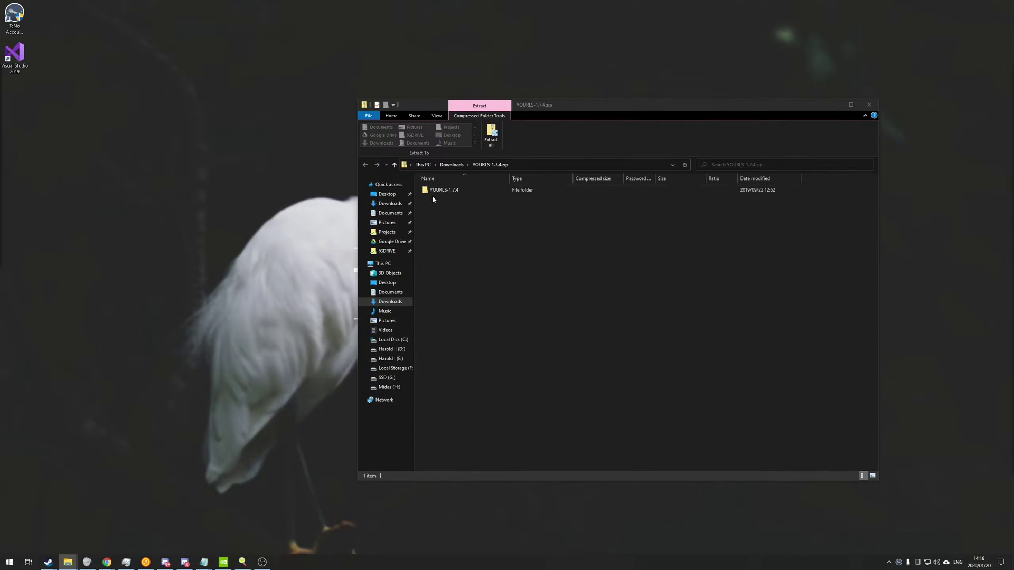
pyautogui.moveTo(432, 196); pyautogui.dragTo(319, 281)
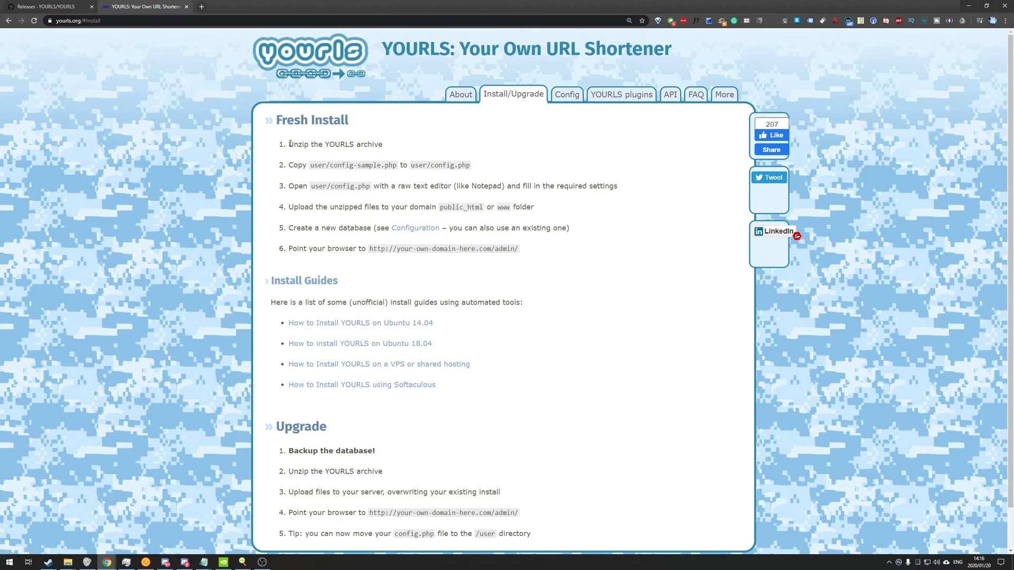
pyautogui.moveTo(298, 145); pyautogui.dragTo(383, 146)
pyautogui.click(358, 163)
pyautogui.moveTo(330, 165); pyautogui.dragTo(370, 186)
pyautogui.click(393, 186)
pyautogui.click(474, 196)
pyautogui.moveTo(502, 186); pyautogui.dragTo(608, 187)
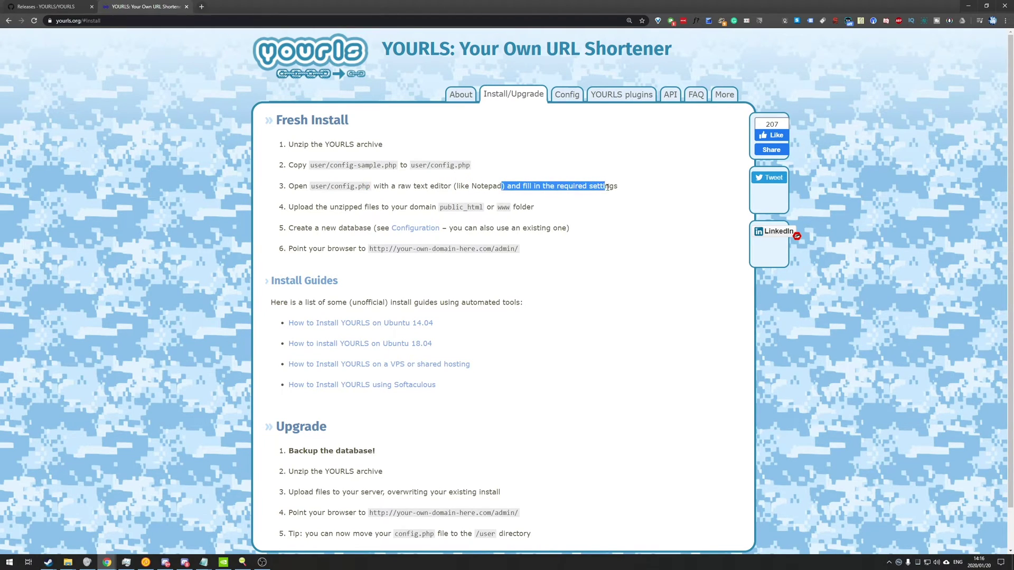
pyautogui.click(607, 188)
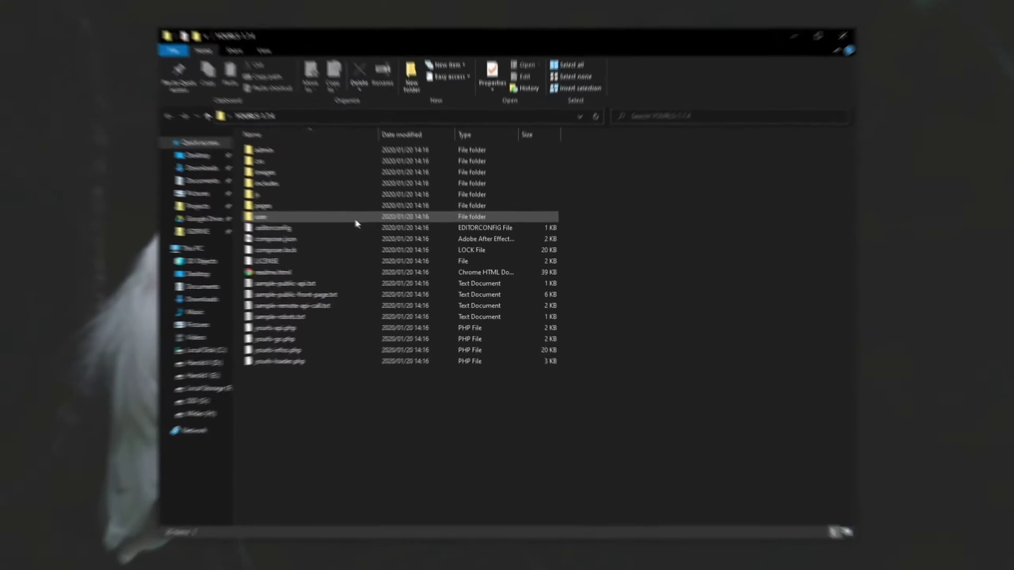
# - Duplicate config-sample.php in the user folder and rename the copy to config.php
pyautogui.doubleClick(296, 226)
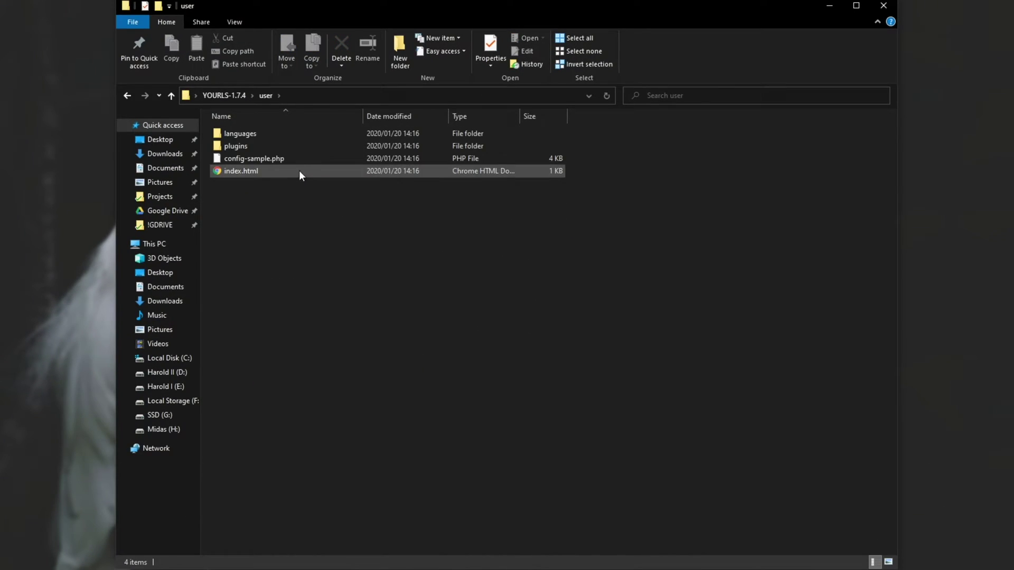
pyautogui.click(279, 159)
pyautogui.hotkey('ctrl', 'c')
pyautogui.hotkey('ctrl', 'v')
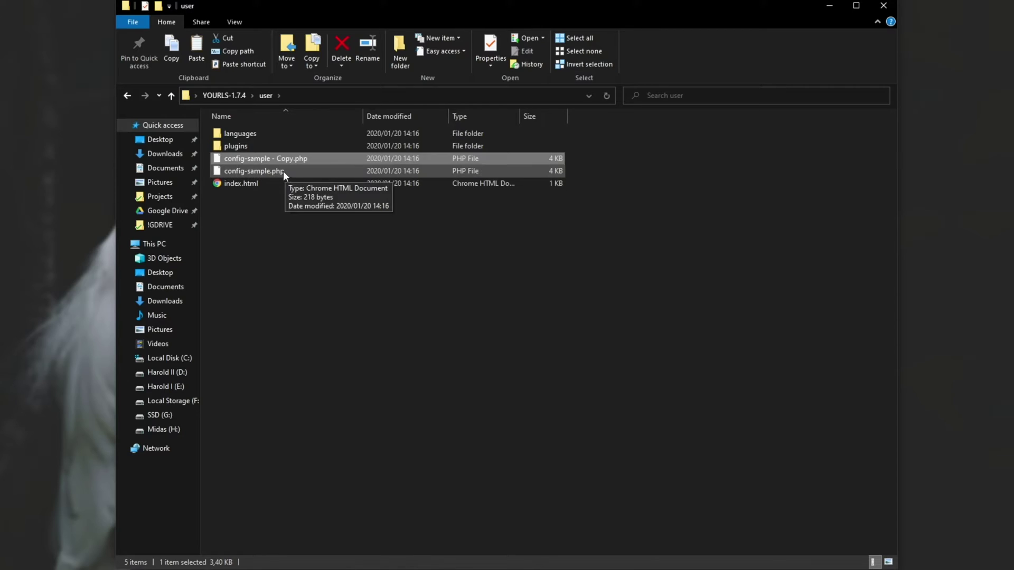
pyautogui.press('F2')
pyautogui.write('config')
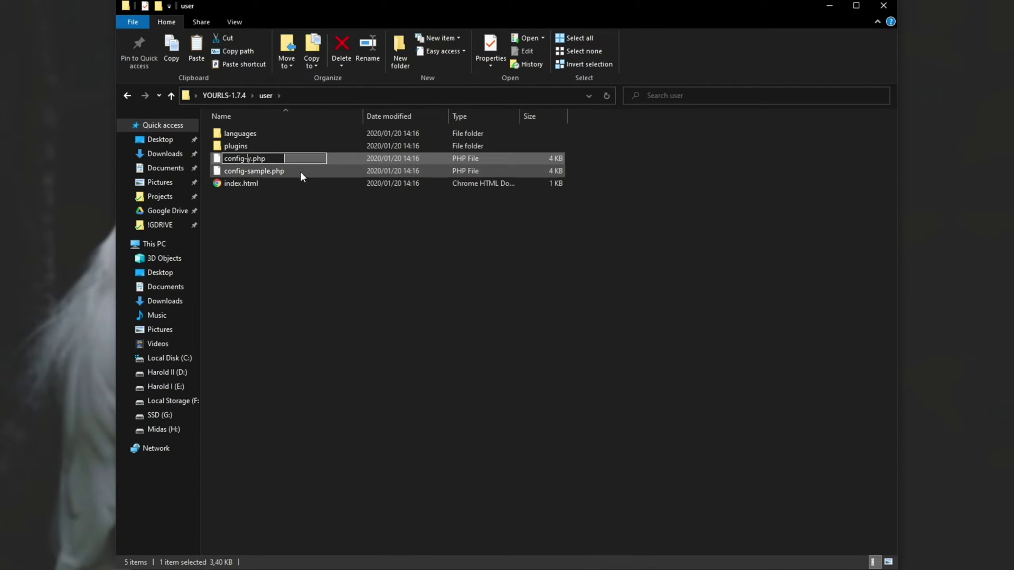
pyautogui.press('Return')
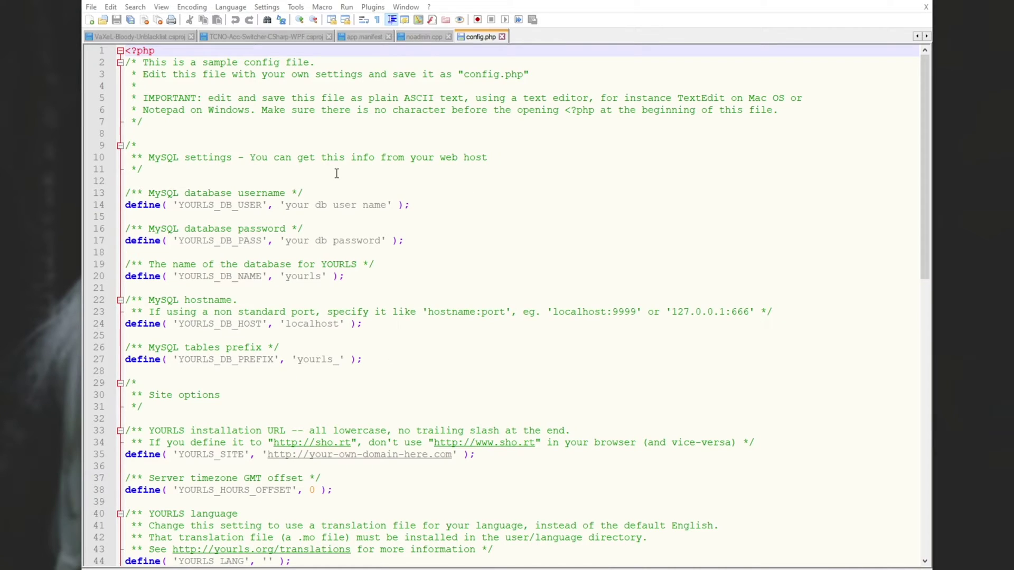
# - Point out YOURLS_DB_USER, YOURLS_DB_PASS, YOURLS_DB_NAME and YOURLS_DB_HOST in config.php
pyautogui.doubleClick(232, 205)
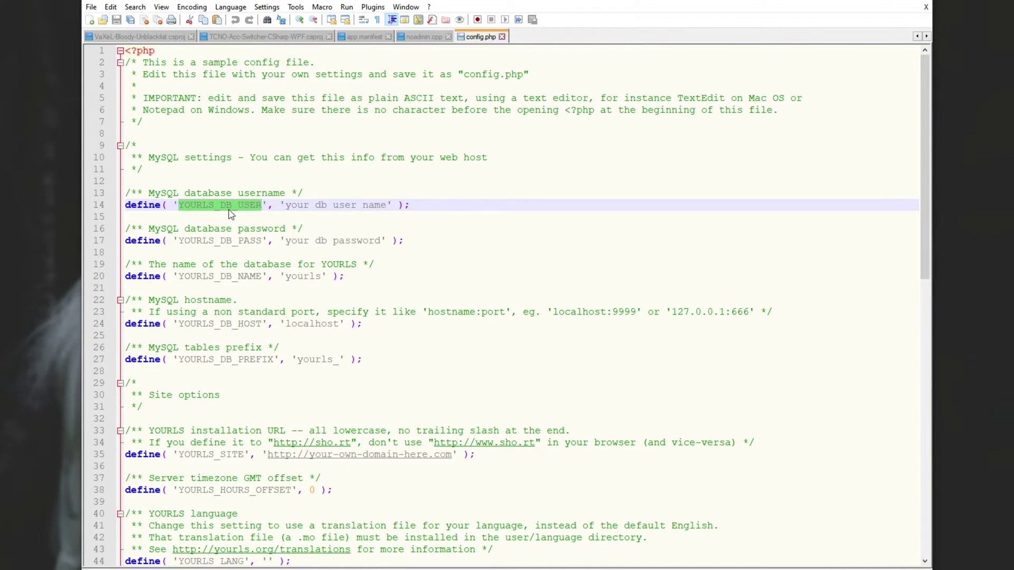
pyautogui.doubleClick(243, 241)
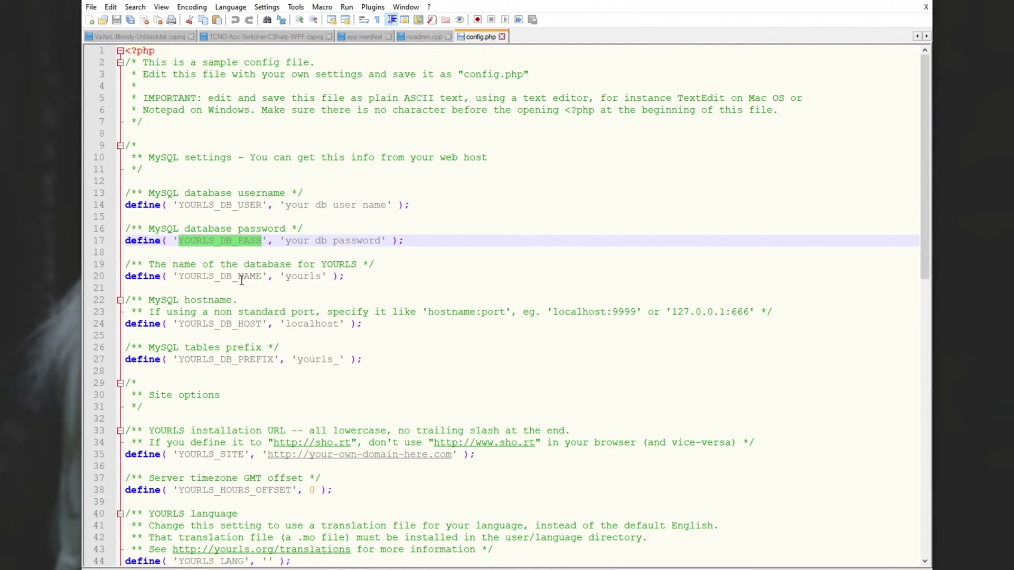
pyautogui.doubleClick(243, 276)
pyautogui.doubleClick(253, 324)
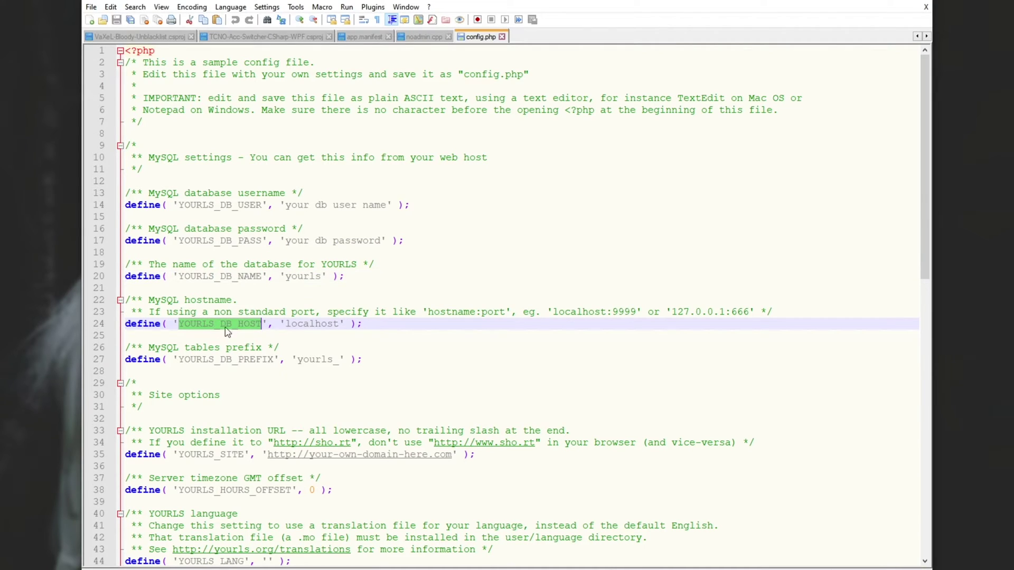
pyautogui.click(718, 335)
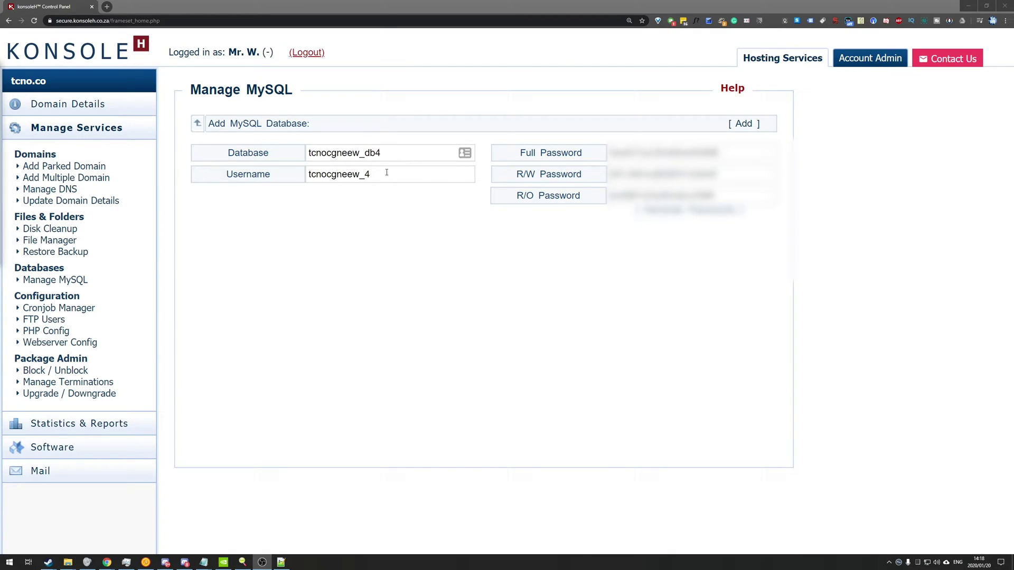
# - Review the Add MySQL Database form and config.php's table prefix and host settings
pyautogui.moveTo(323, 130); pyautogui.dragTo(206, 127)
pyautogui.click(329, 292)
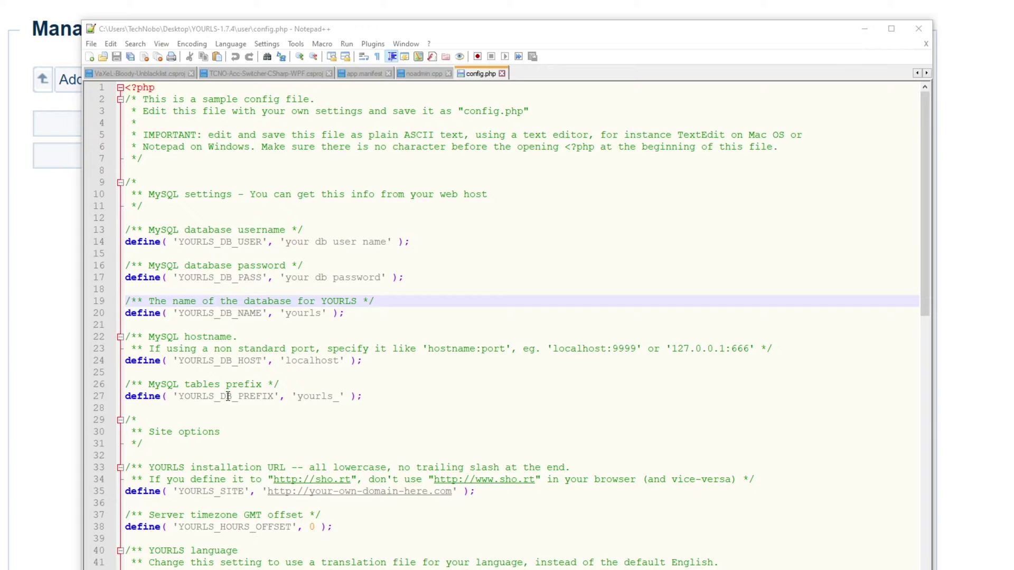
pyautogui.doubleClick(320, 335)
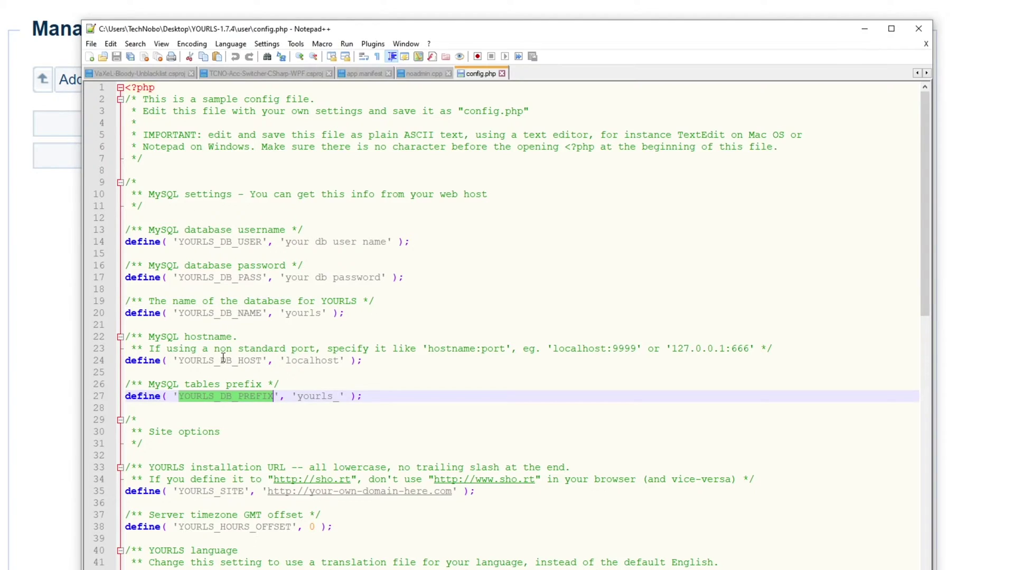
pyautogui.doubleClick(223, 360)
pyautogui.click(217, 313)
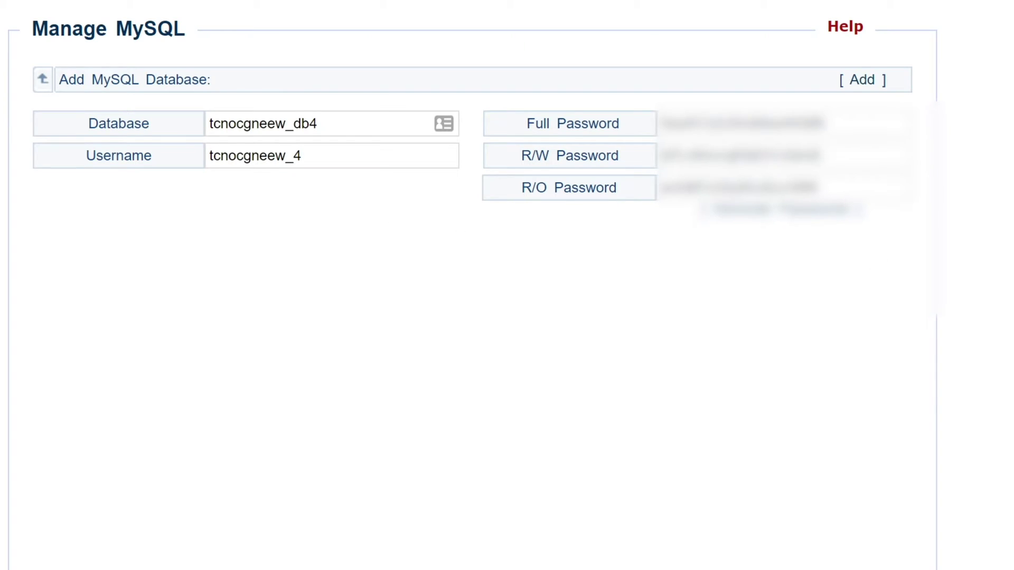
# - Copy the new database name and username into YOURLS_DB_NAME and YOURLS_DB_USER
pyautogui.doubleClick(237, 124)
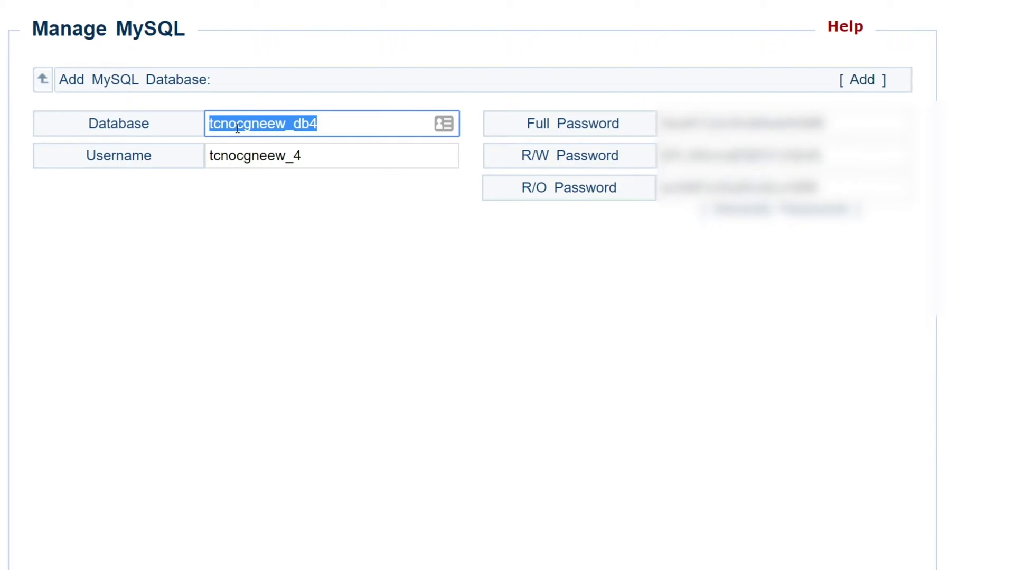
pyautogui.hotkey('alt', 'Tab')
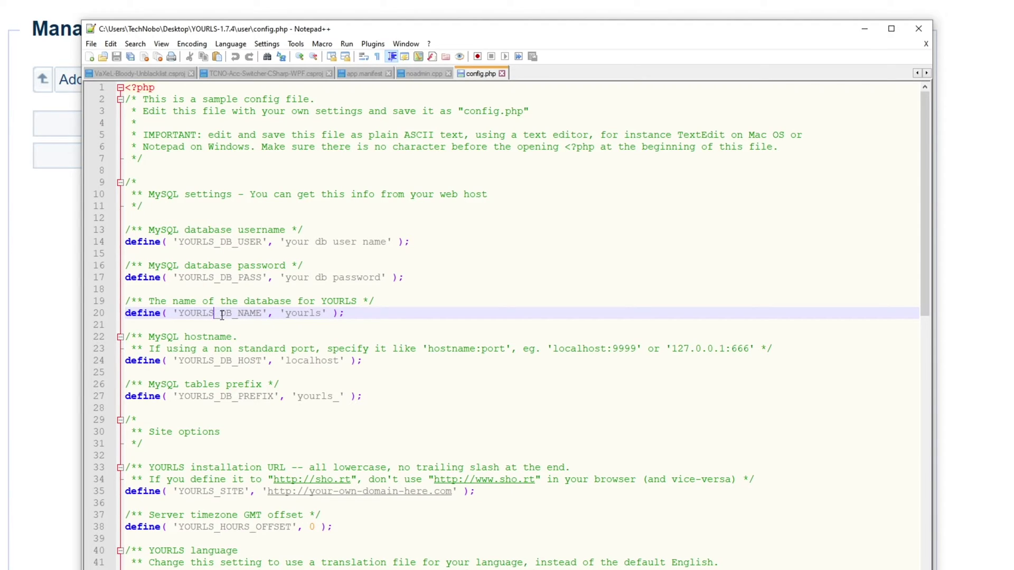
pyautogui.doubleClick(301, 315)
pyautogui.hotkey('ctrl', 'v')
pyautogui.hotkey('alt', 'Tab')
pyautogui.doubleClick(325, 156)
pyautogui.hotkey('ctrl', 'c')
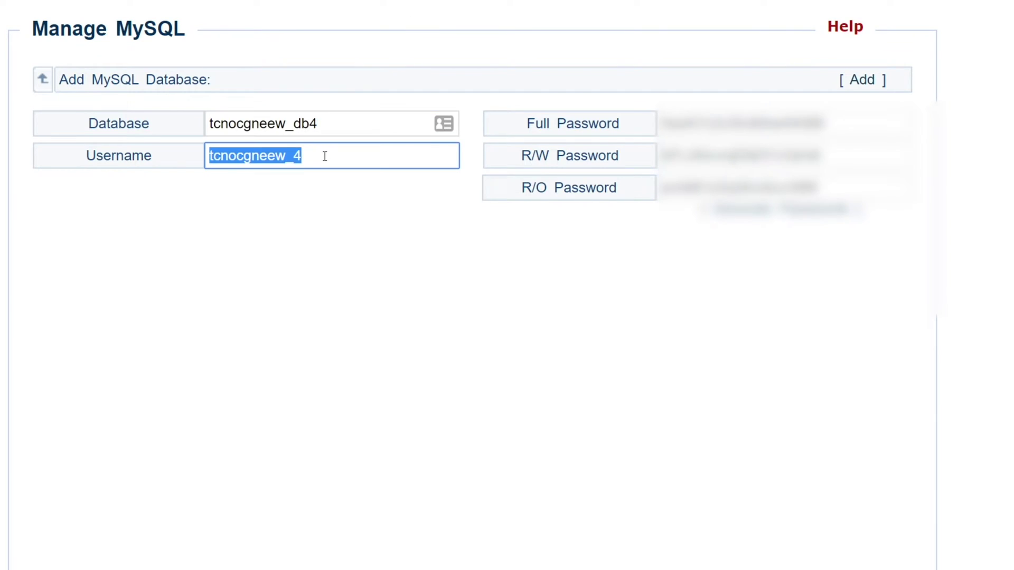
pyautogui.hotkey('alt', 'Tab')
pyautogui.moveTo(285, 242); pyautogui.dragTo(380, 243)
pyautogui.hotkey('ctrl', 'v')
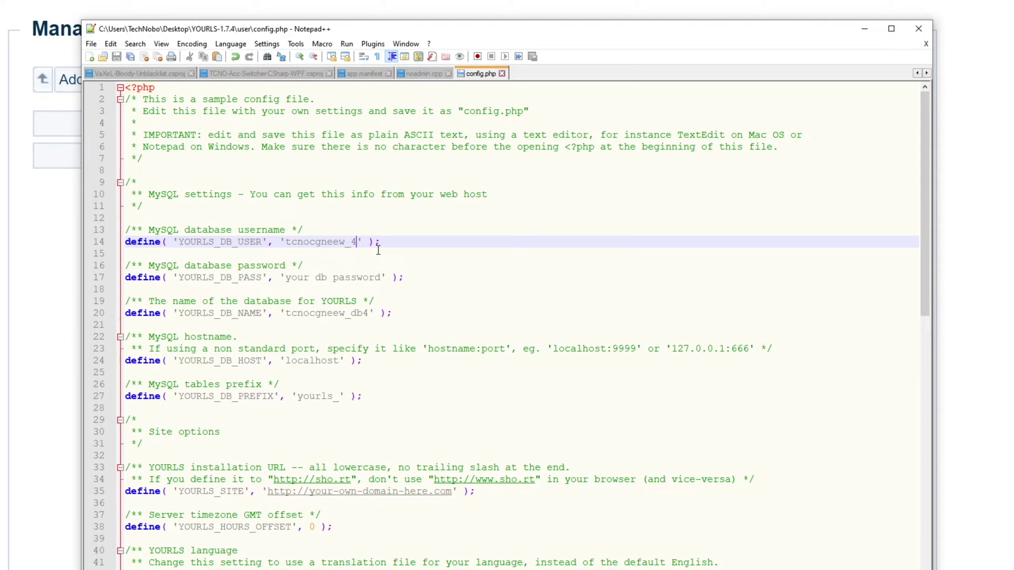
# - Paste the full-access database password into YOURLS_DB_PASS and save config.php
pyautogui.hotkey('alt', 'Tab')
pyautogui.doubleClick(739, 123)
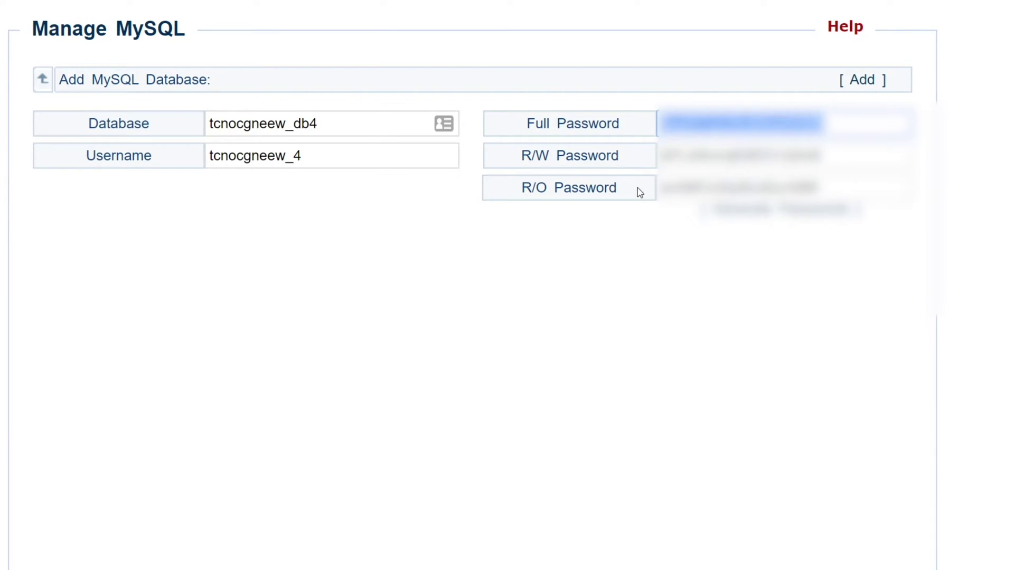
pyautogui.hotkey('alt', 'Tab')
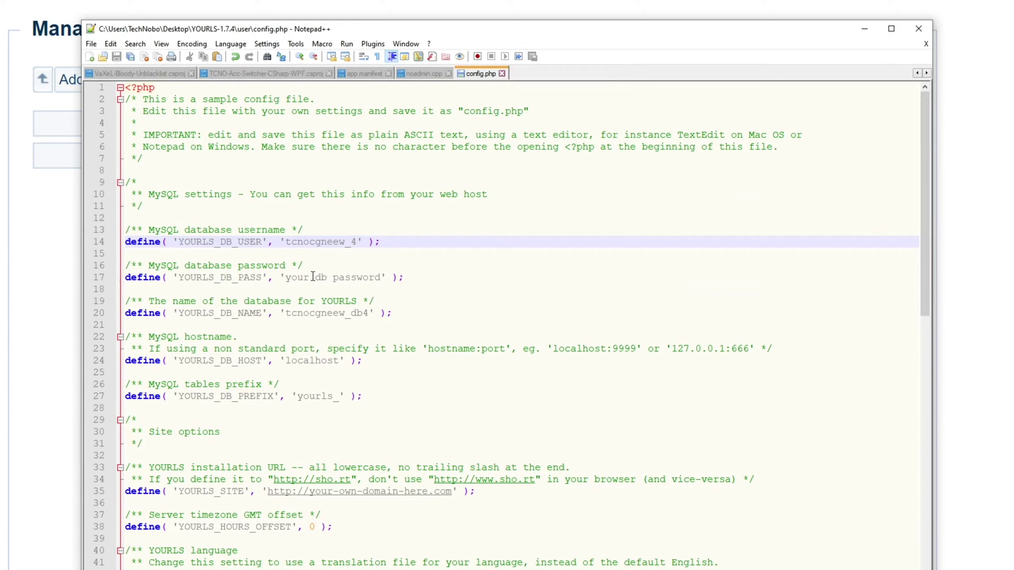
pyautogui.doubleClick(299, 278)
pyautogui.hotkey('ctrl', 'v')
pyautogui.hotkey('ctrl', 's')
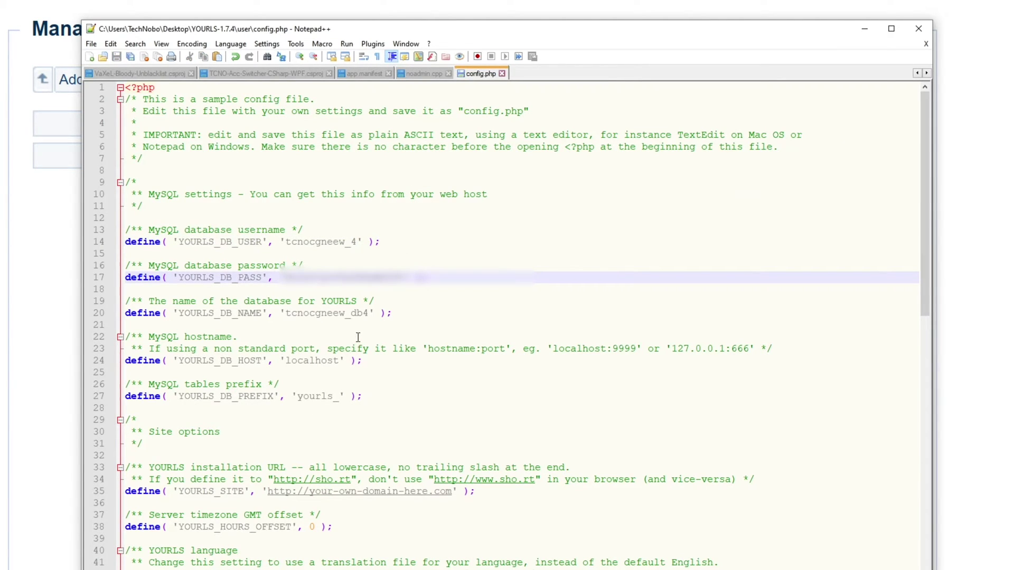
# - Create the MySQL database and set YOURLS_DB_HOST to sql12.jnb1.host-h.net
pyautogui.hotkey('alt', 'Tab')
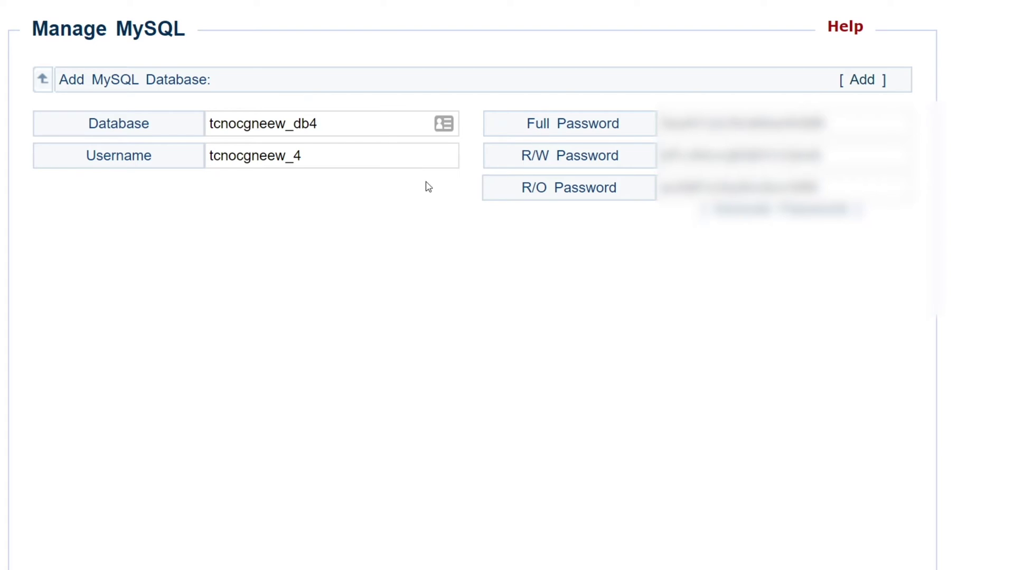
pyautogui.click(860, 80)
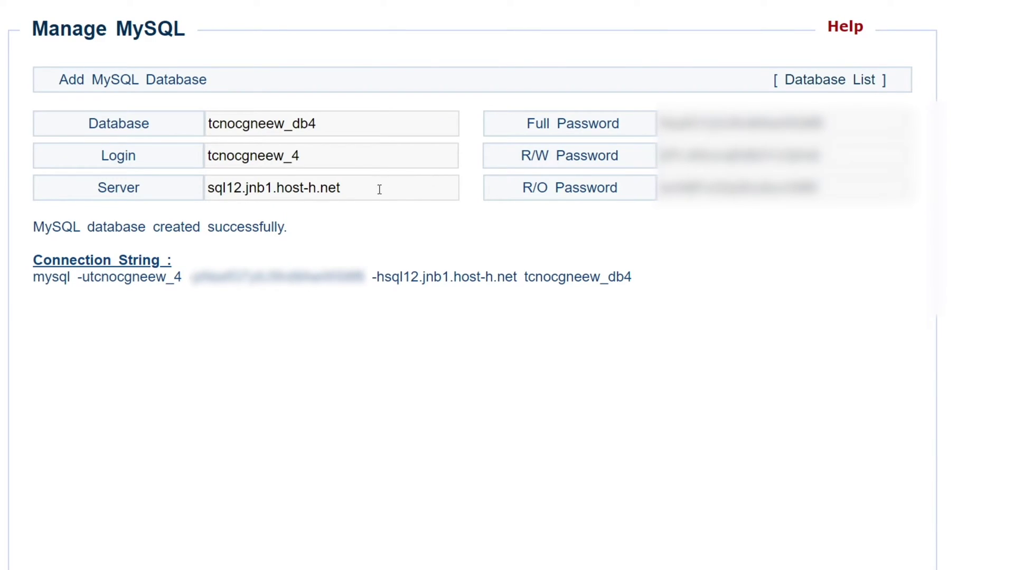
pyautogui.moveTo(378, 188); pyautogui.dragTo(209, 191)
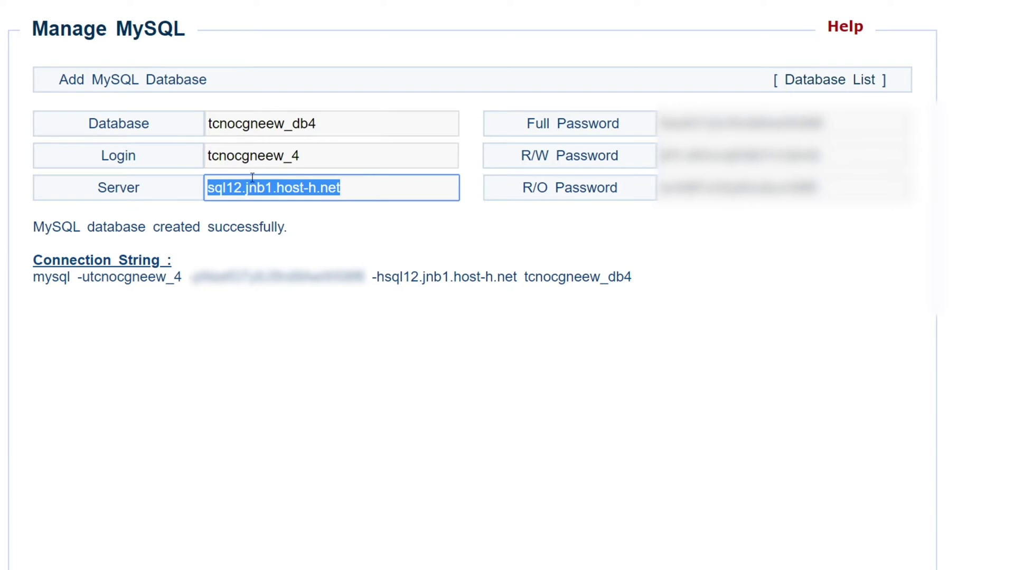
pyautogui.hotkey('alt', 'Tab')
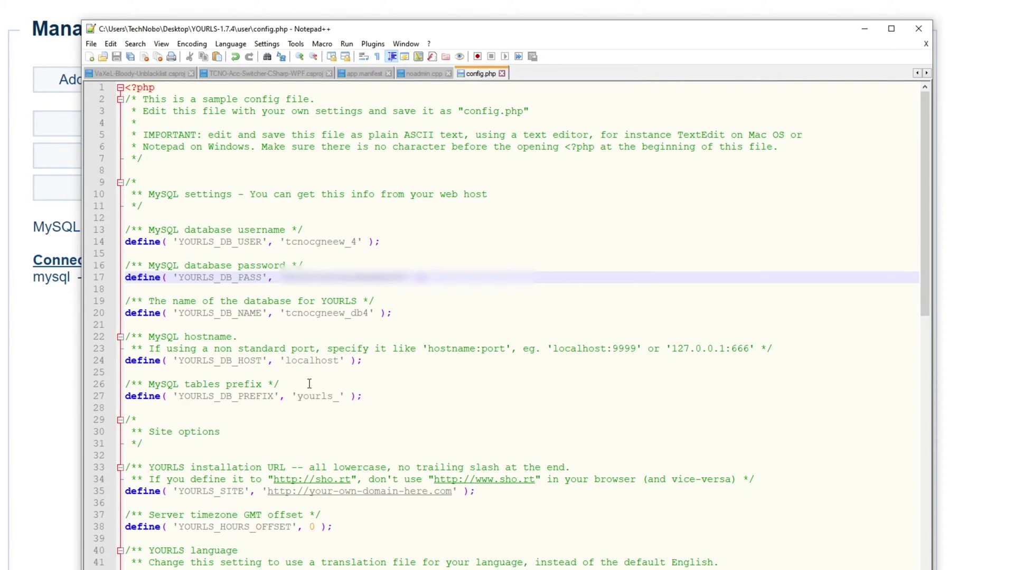
pyautogui.doubleClick(310, 363)
pyautogui.hotkey('ctrl', 'v')
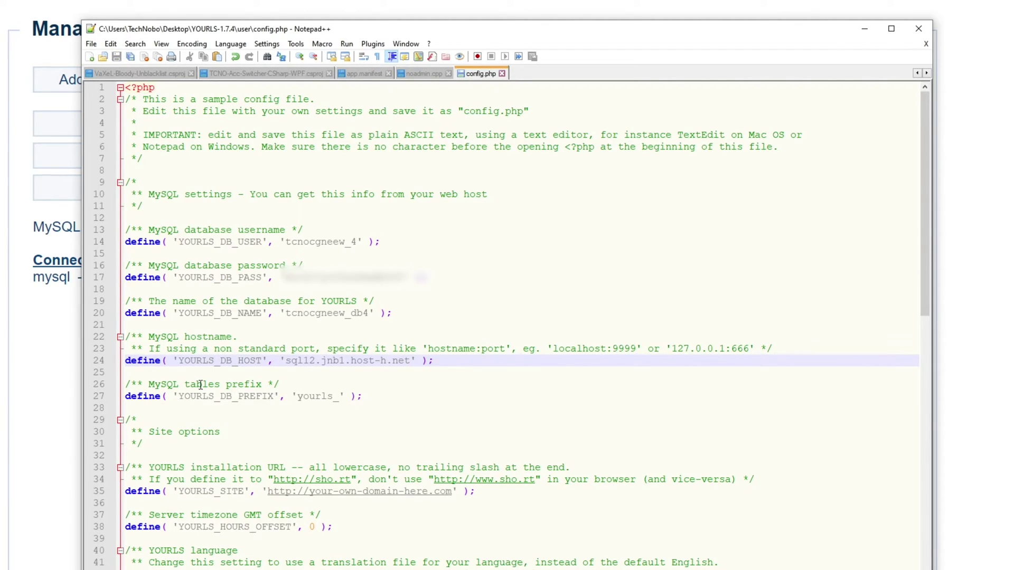
# - Check the yourls_ table prefix and scroll down to the site options section
pyautogui.click(333, 396)
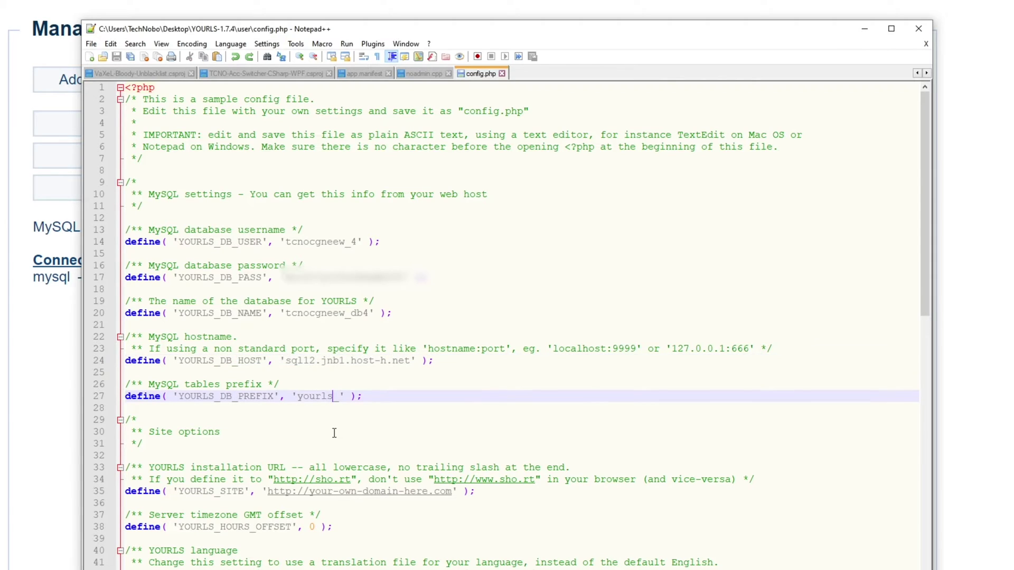
pyautogui.click(325, 386)
pyautogui.scroll(-6, 317, 390)
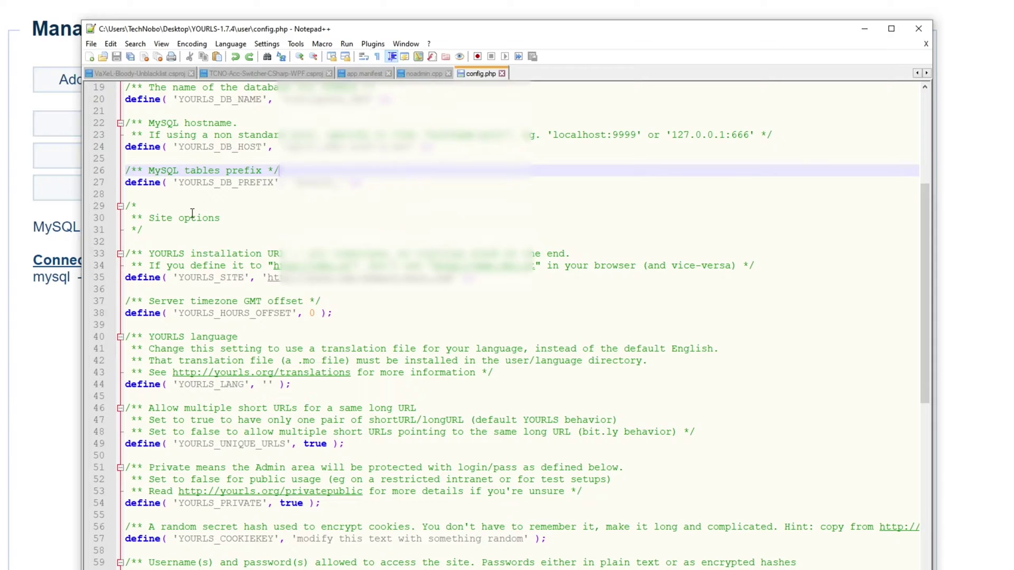
pyautogui.click(223, 217)
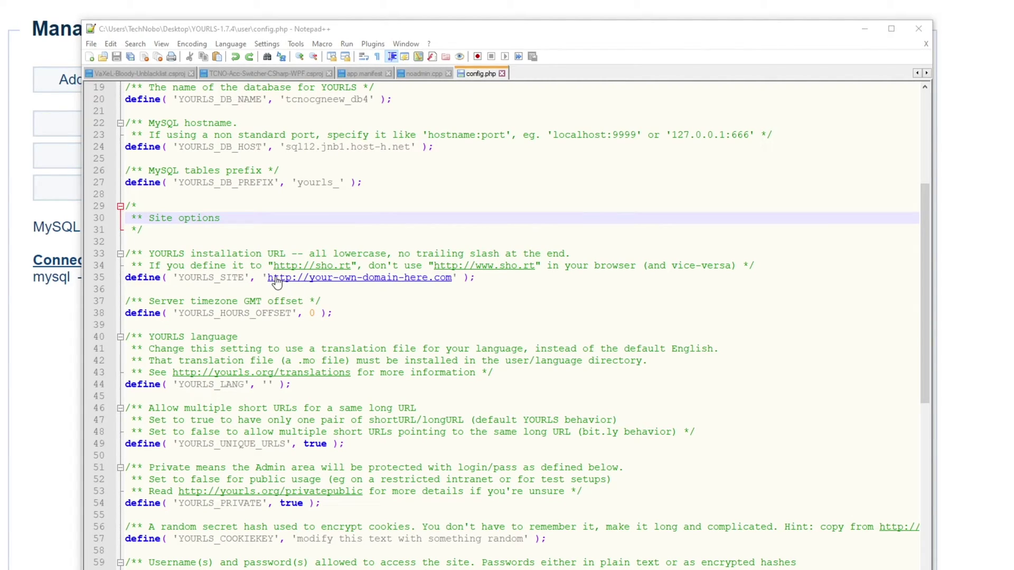
pyautogui.moveTo(272, 277); pyautogui.dragTo(454, 279)
pyautogui.hotkey('ctrl', 'v')
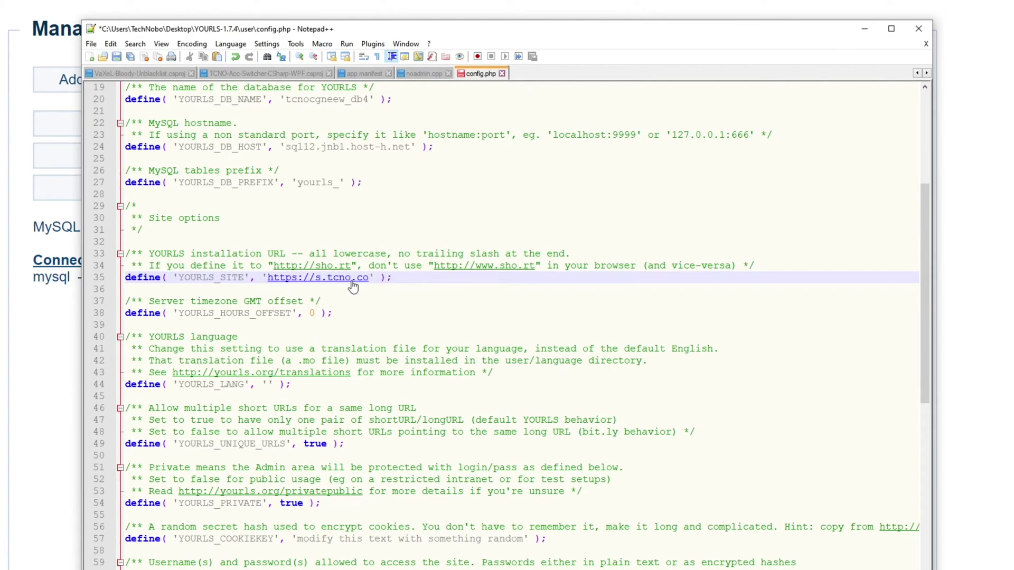
pyautogui.click(325, 282)
pyautogui.press('BackSpace')
pyautogui.press('BackSpace')
pyautogui.write('/s')
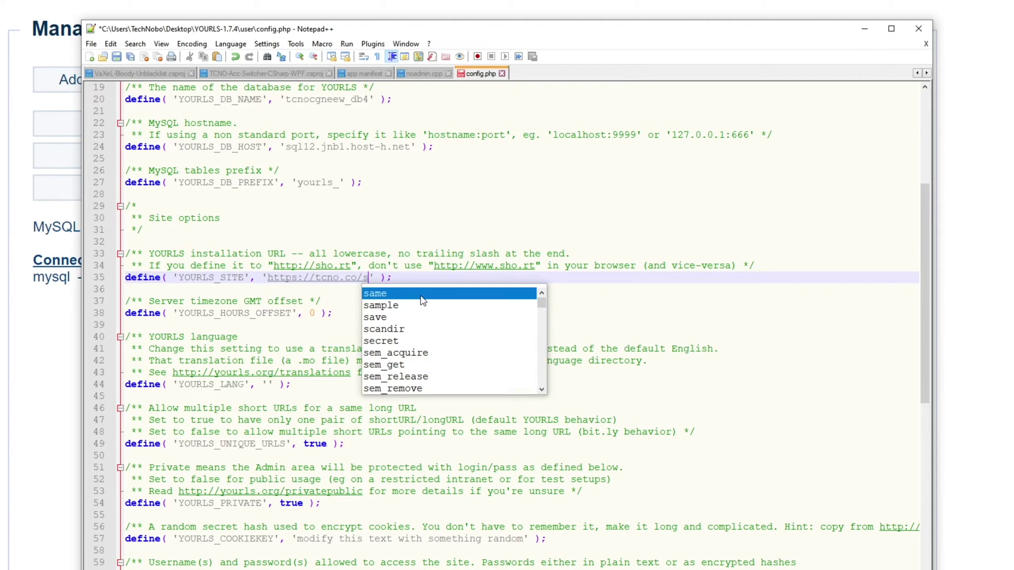
pyautogui.click(426, 258)
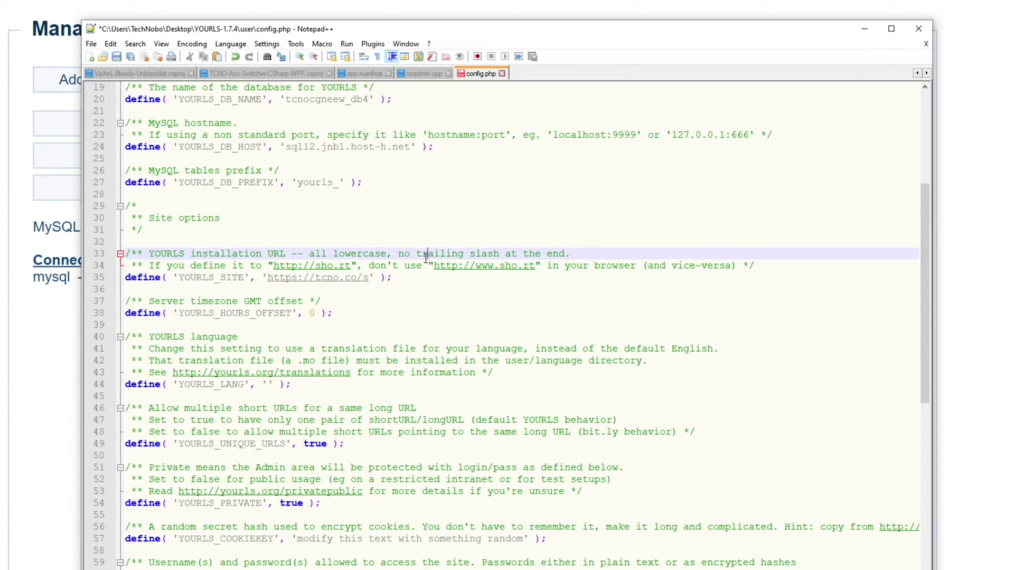
pyautogui.click(342, 280)
# - Set YOURLS_HOURS_OFFSET to -2 and save config.php
pyautogui.click(317, 302)
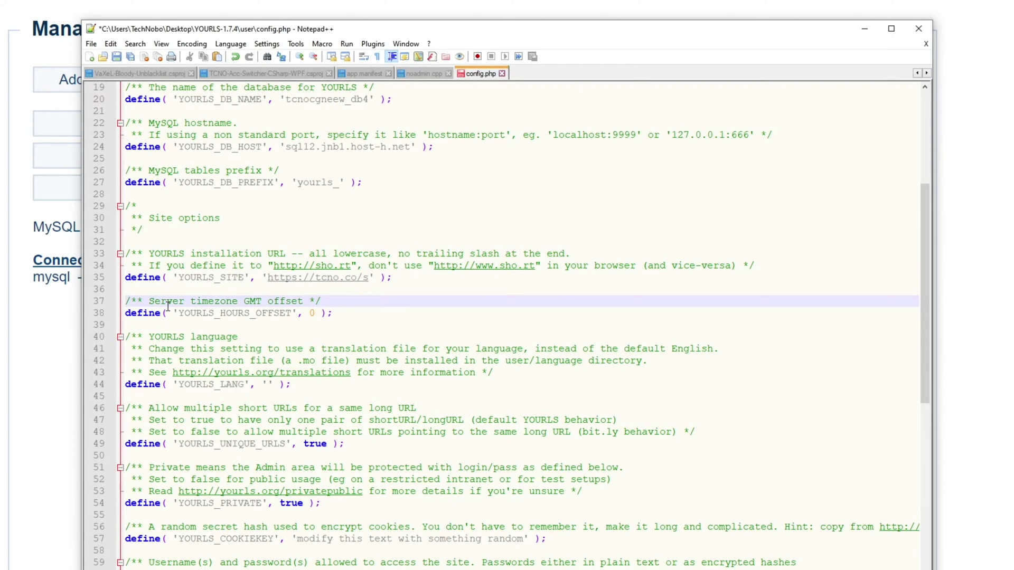
pyautogui.doubleClick(311, 313)
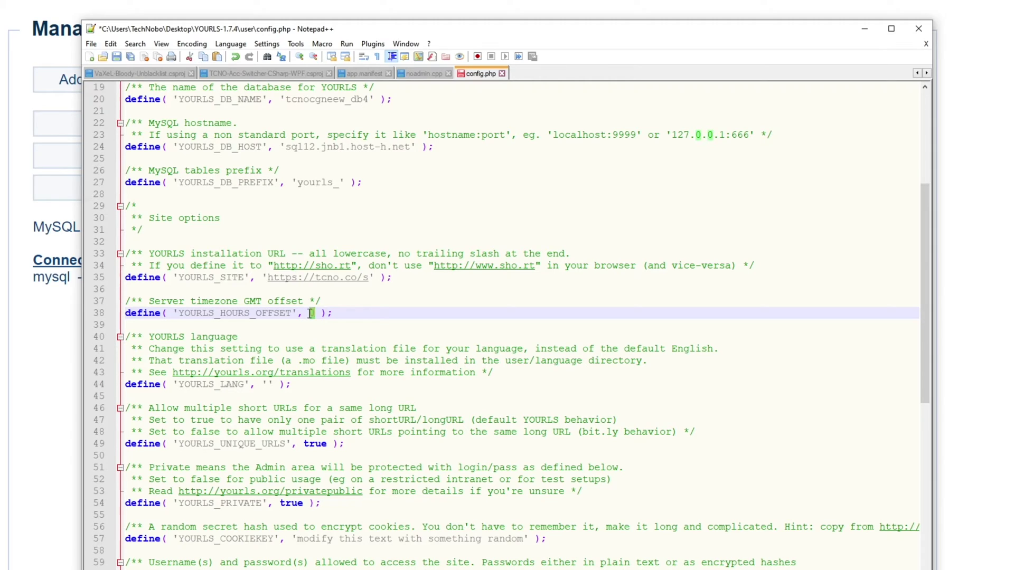
pyautogui.write('-2')
pyautogui.hotkey('ctrl', 's')
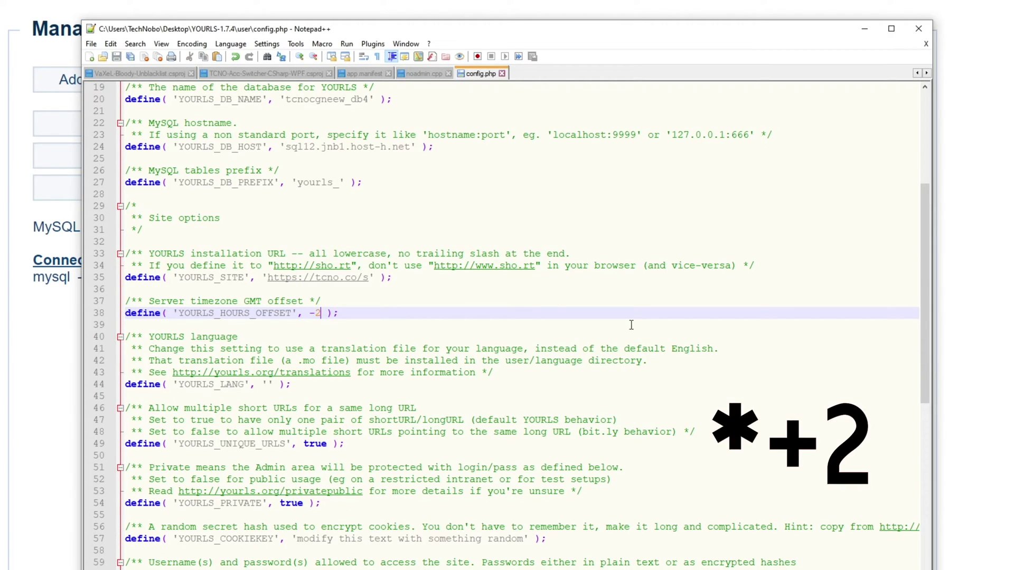
# - Review the language, unique URLs, private admin and cookie key settings
pyautogui.scroll(-1, 620, 327)
pyautogui.click(282, 348)
pyautogui.scroll(-2, 282, 347)
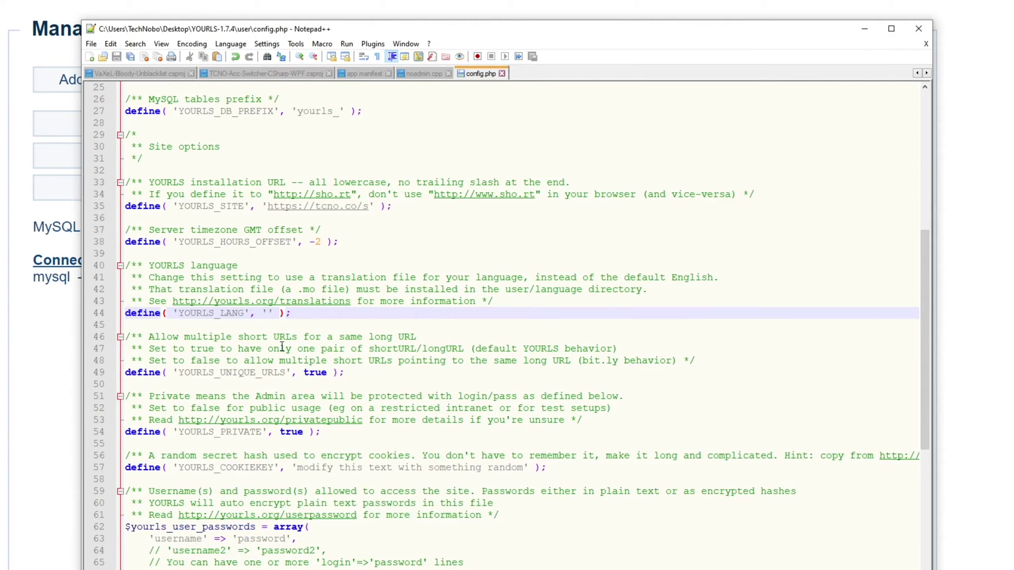
pyautogui.click(256, 336)
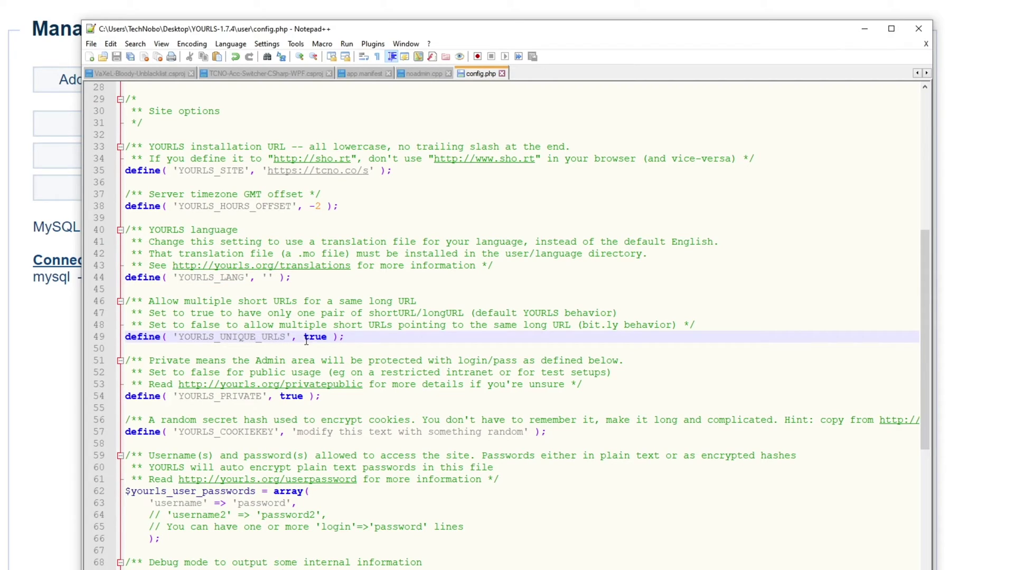
pyautogui.click(244, 397)
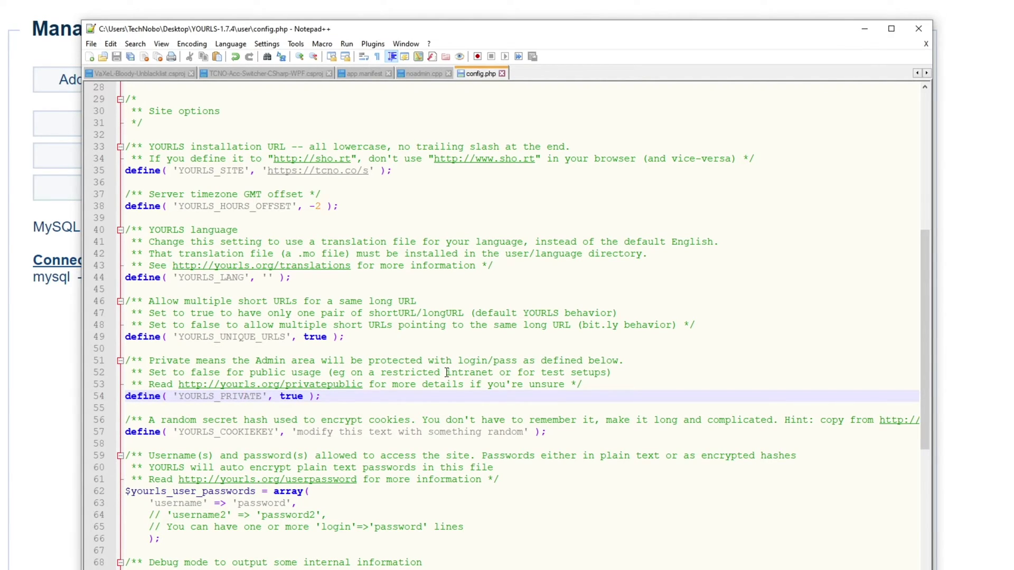
pyautogui.moveTo(498, 360); pyautogui.dragTo(474, 363)
pyautogui.tripleClick(473, 362)
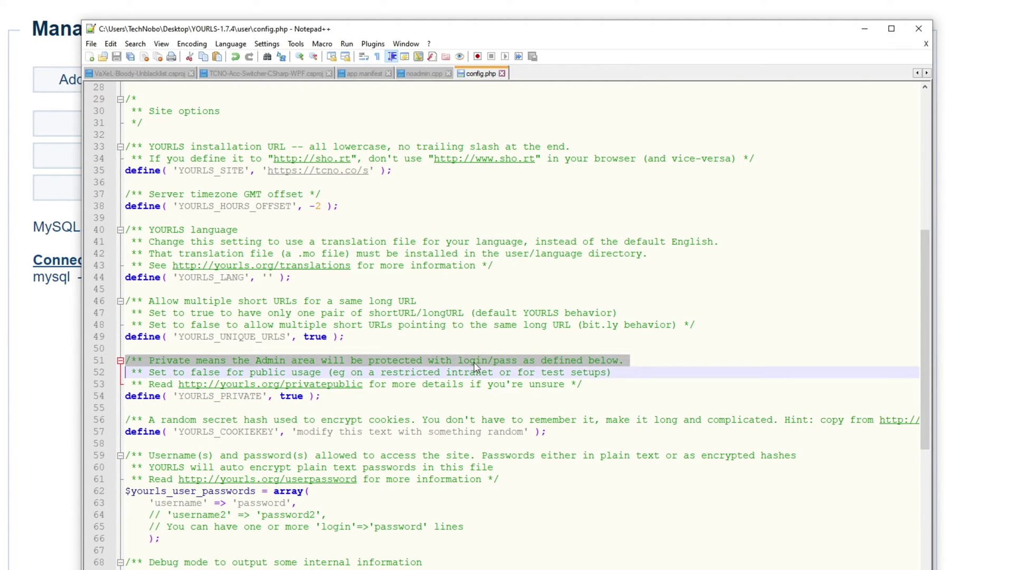
pyautogui.click(401, 397)
pyautogui.scroll(-2, 400, 401)
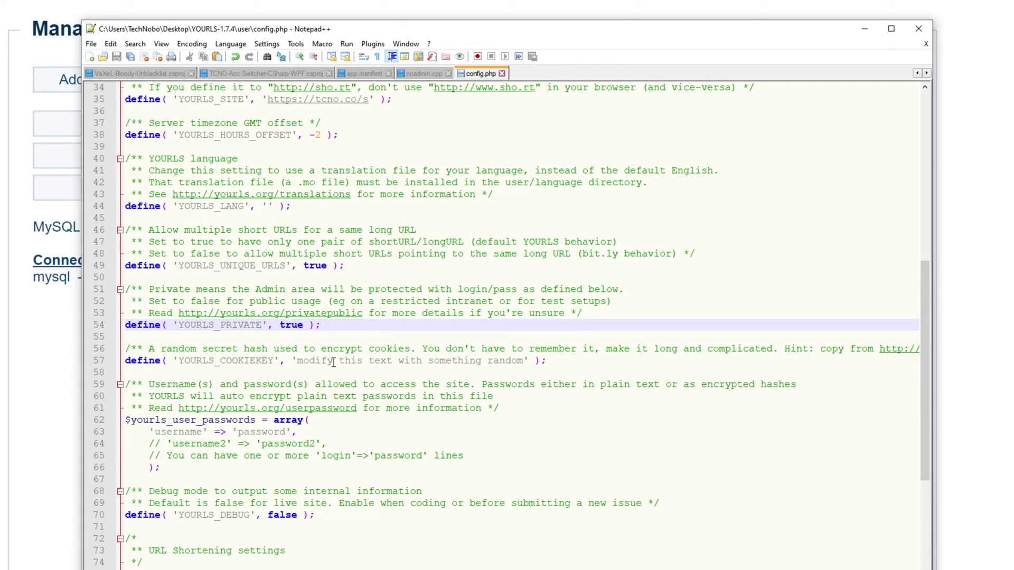
pyautogui.hscroll(3, 512, 349)
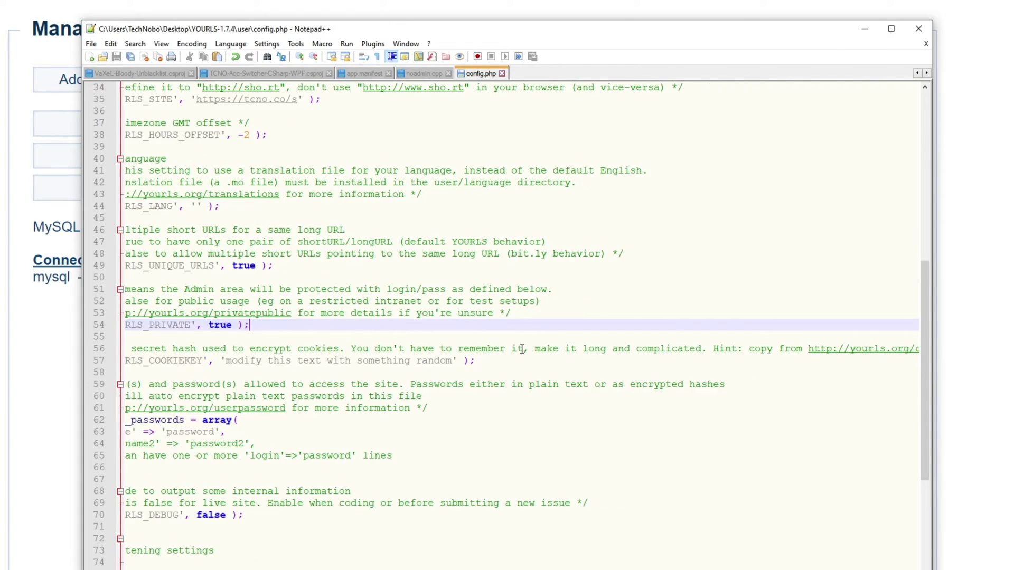
pyautogui.hscroll(3, 527, 353)
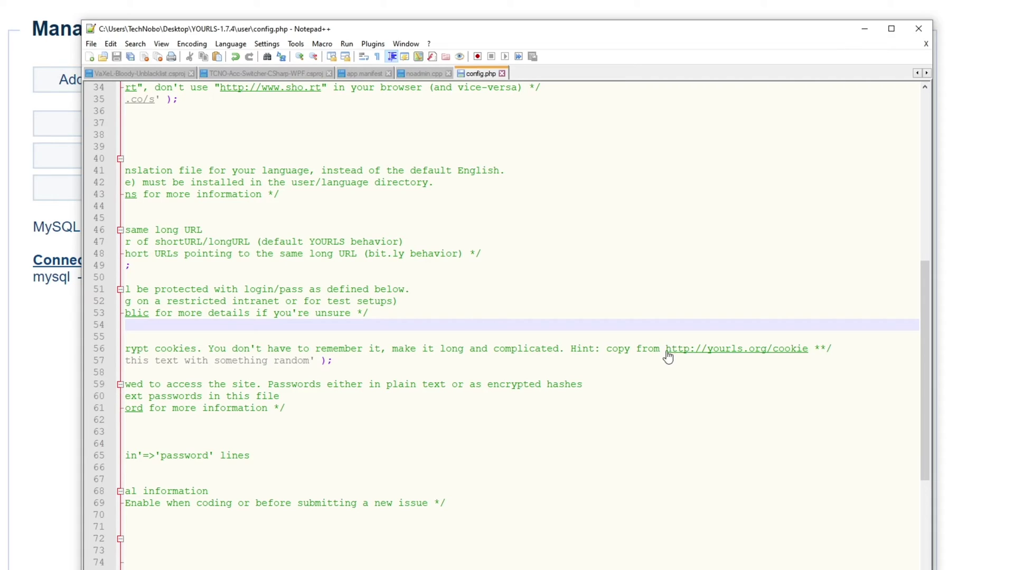
# - Paste a generated secret into YOURLS_COOKIEKEY, then follow the login section's password wiki link
pyautogui.doubleClick(674, 357)
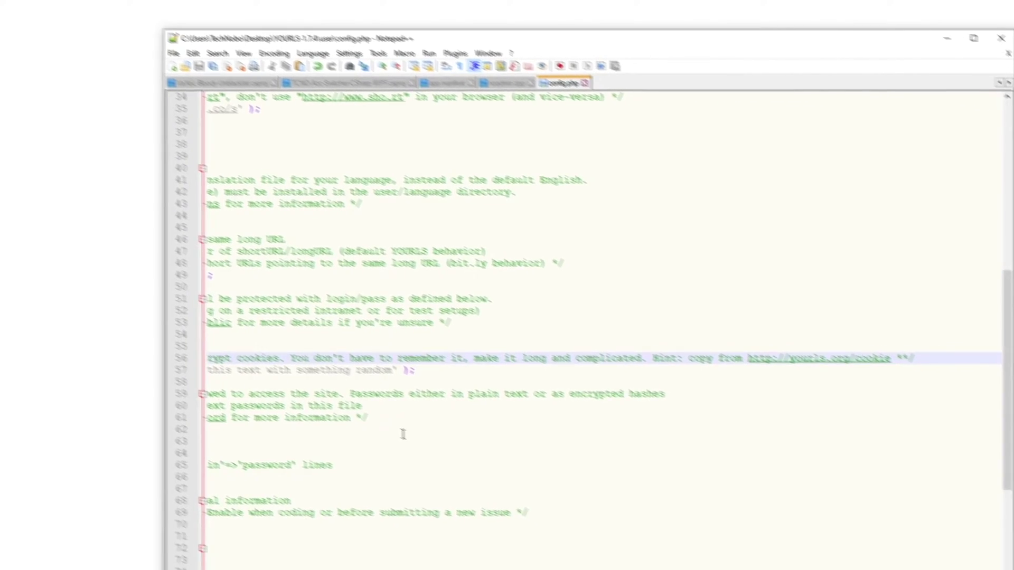
pyautogui.moveTo(546, 321); pyautogui.dragTo(125, 324)
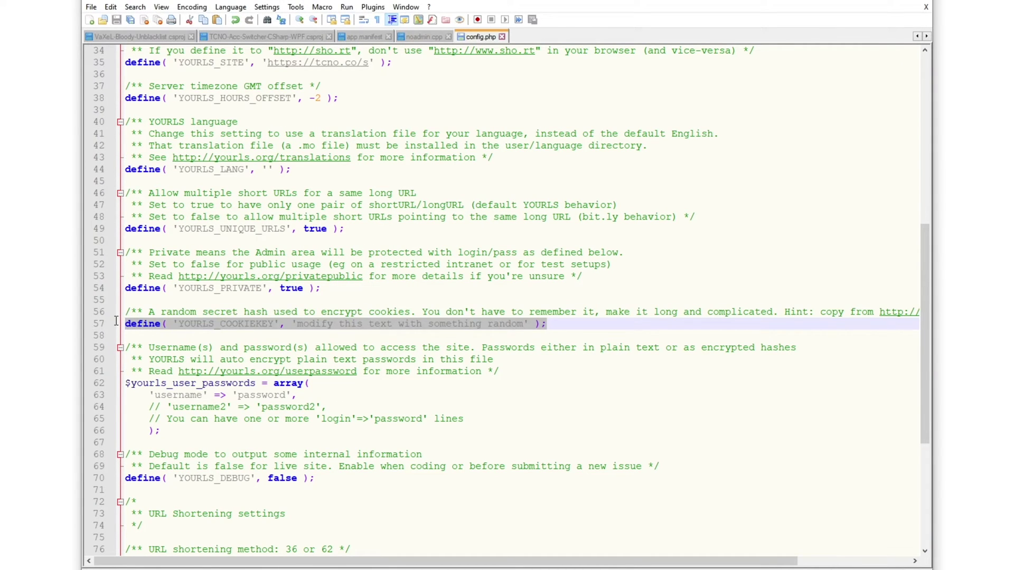
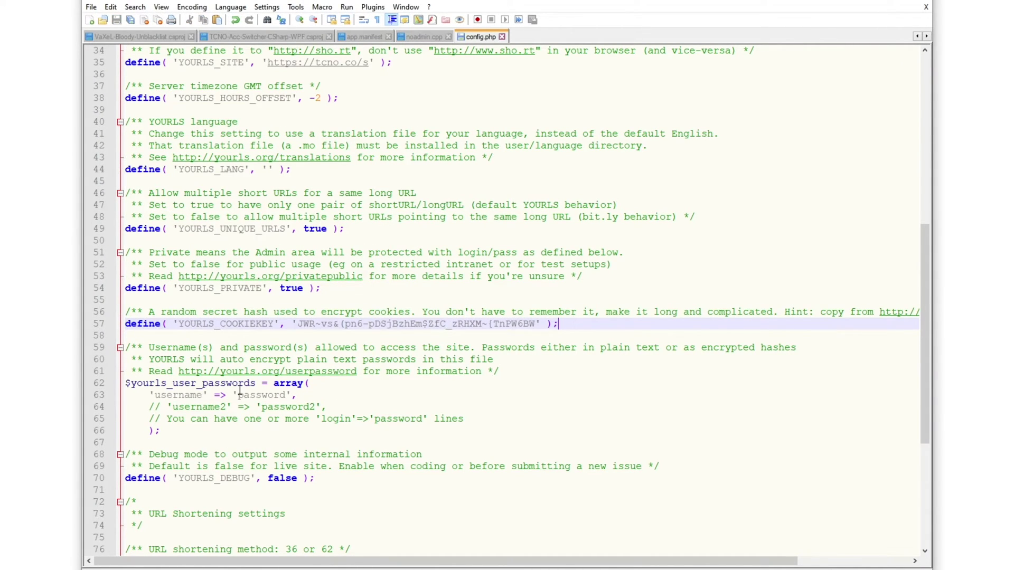
pyautogui.click(217, 348)
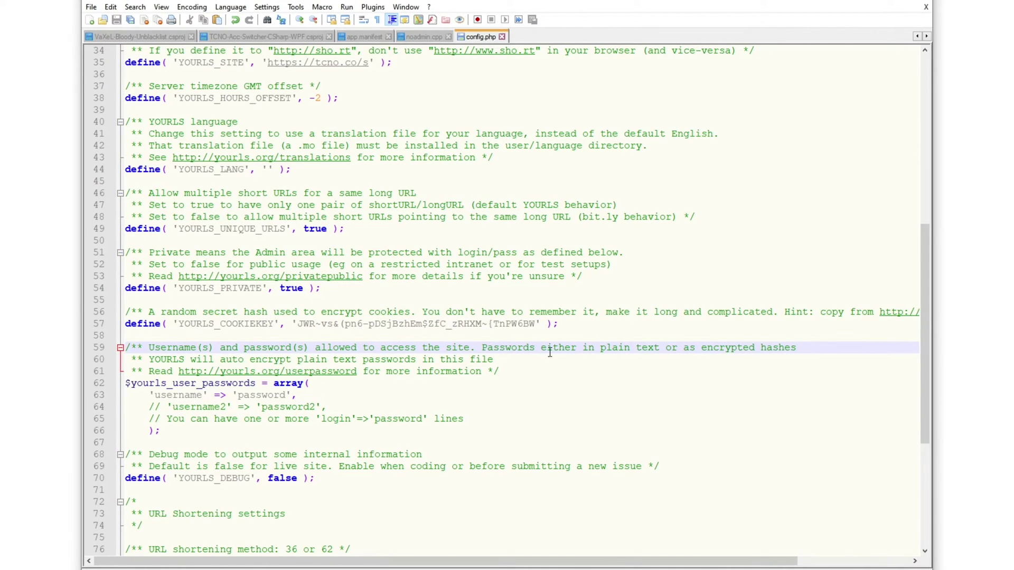
pyautogui.click(676, 347)
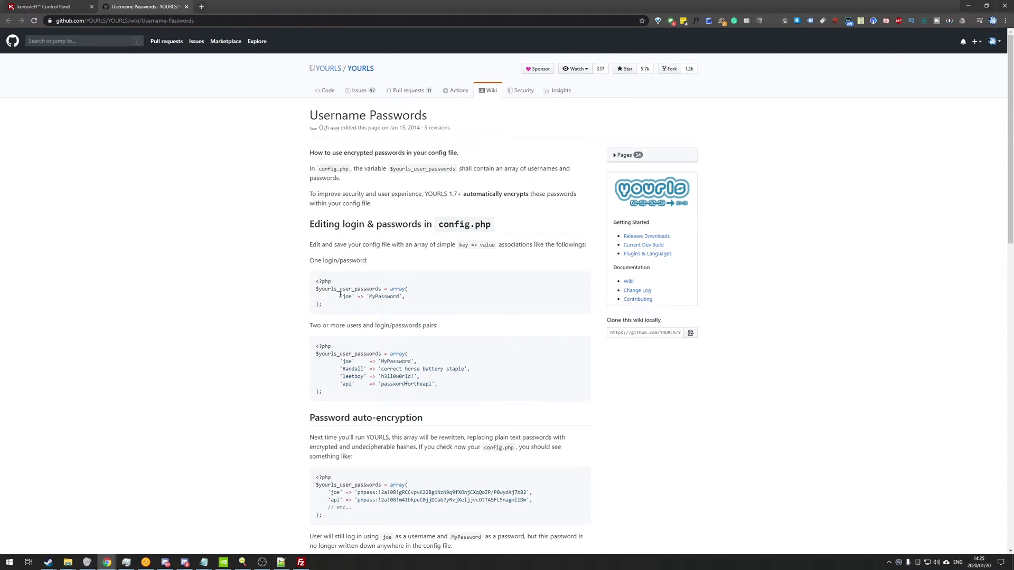
# - Highlight the example encrypted password hash, then return to config.php
pyautogui.moveTo(340, 295); pyautogui.dragTo(415, 298)
pyautogui.moveTo(354, 492); pyautogui.dragTo(530, 492)
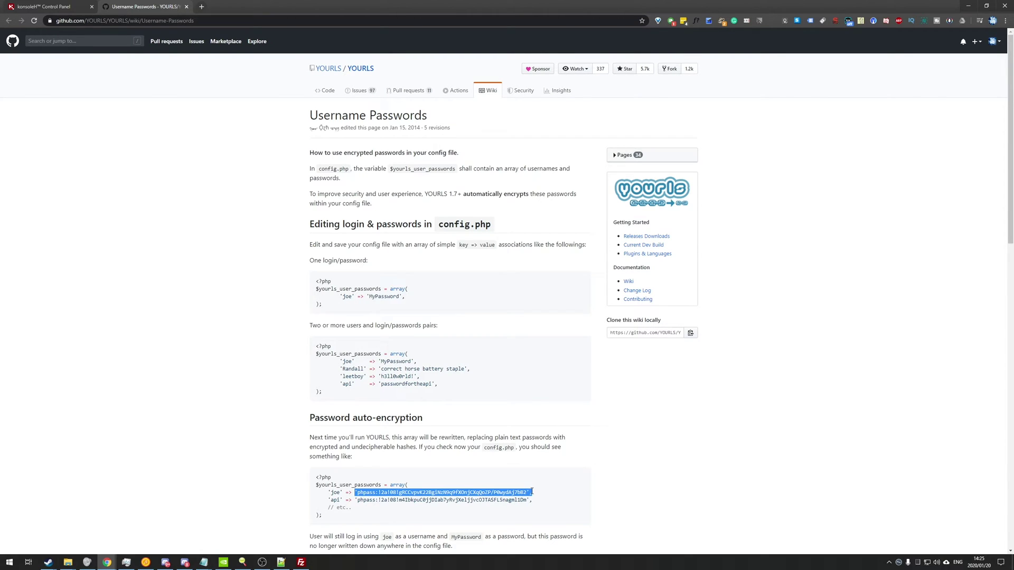
pyautogui.click(547, 483)
pyautogui.click(281, 562)
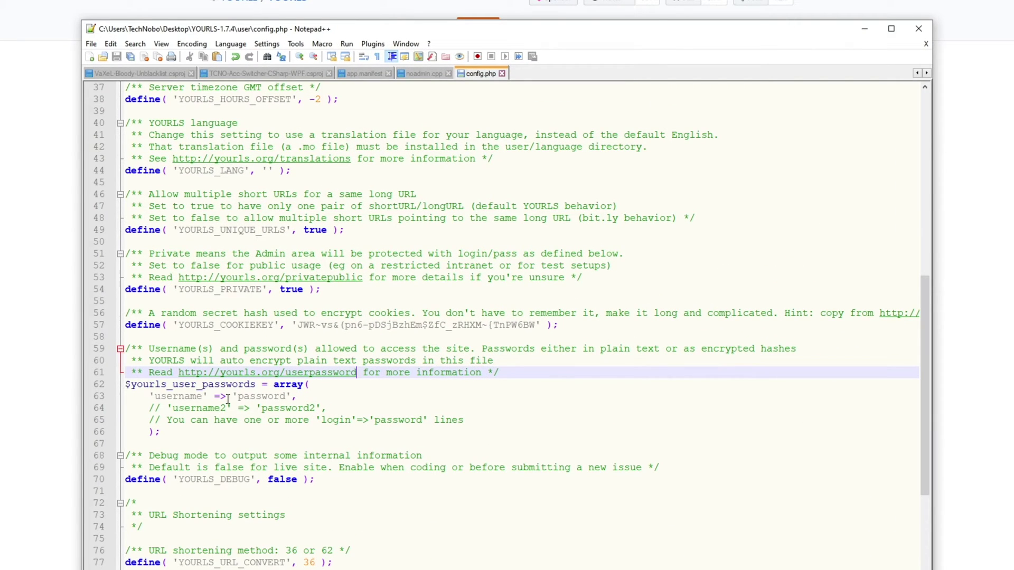
# - Replace line 63's placeholder login with the admin username and password, and save
pyautogui.doubleClick(196, 396)
pyautogui.doubleClick(240, 396)
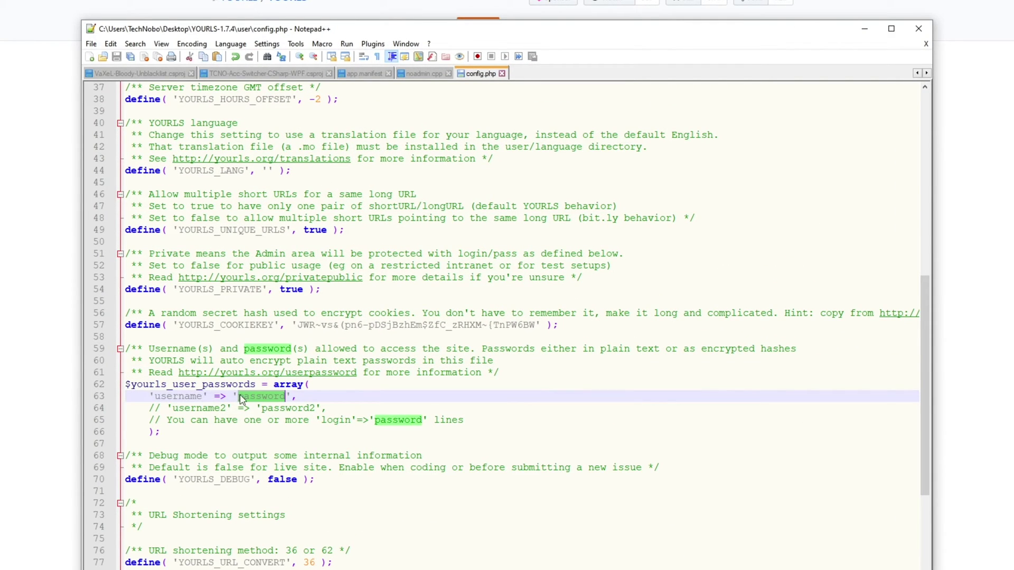
pyautogui.doubleClick(194, 396)
pyautogui.write('tcno')
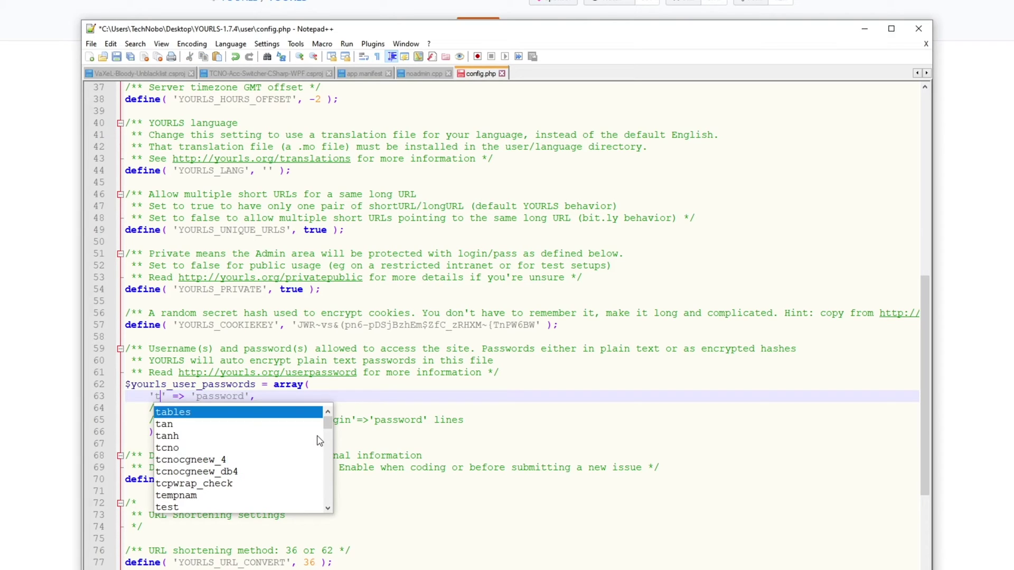
pyautogui.doubleClick(237, 397)
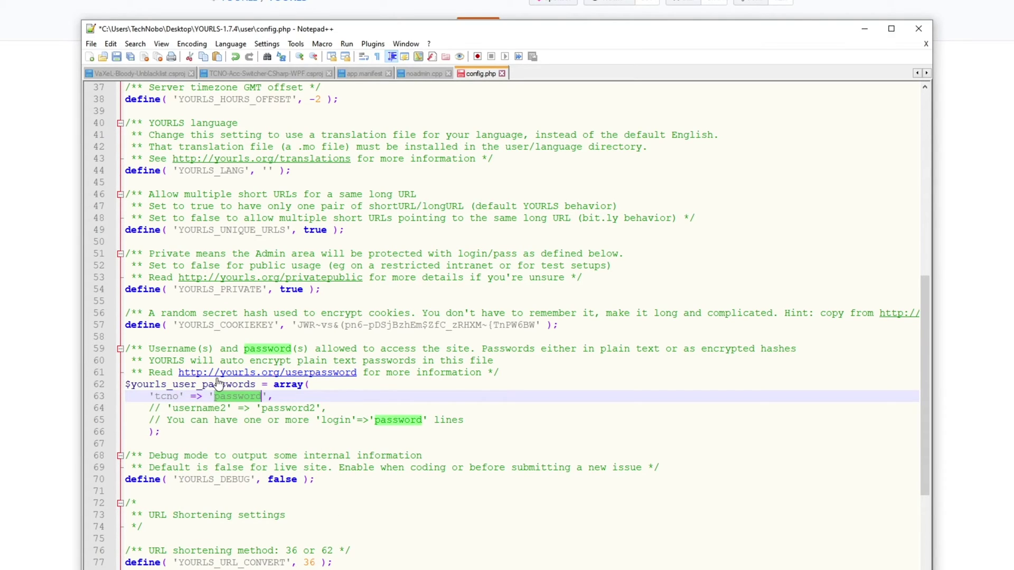
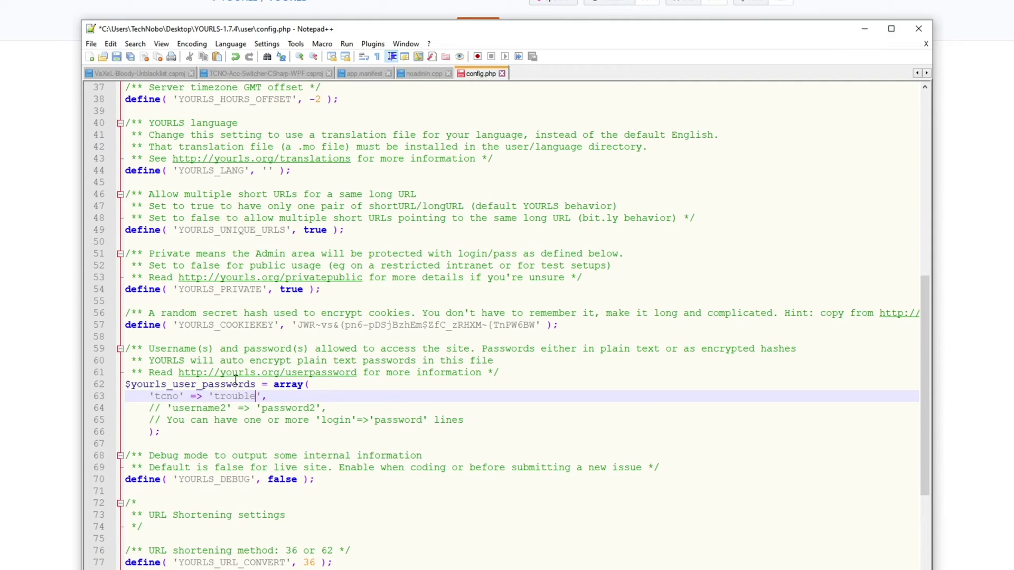
pyautogui.scroll(-2, 235, 379)
pyautogui.hotkey('ctrl', 's')
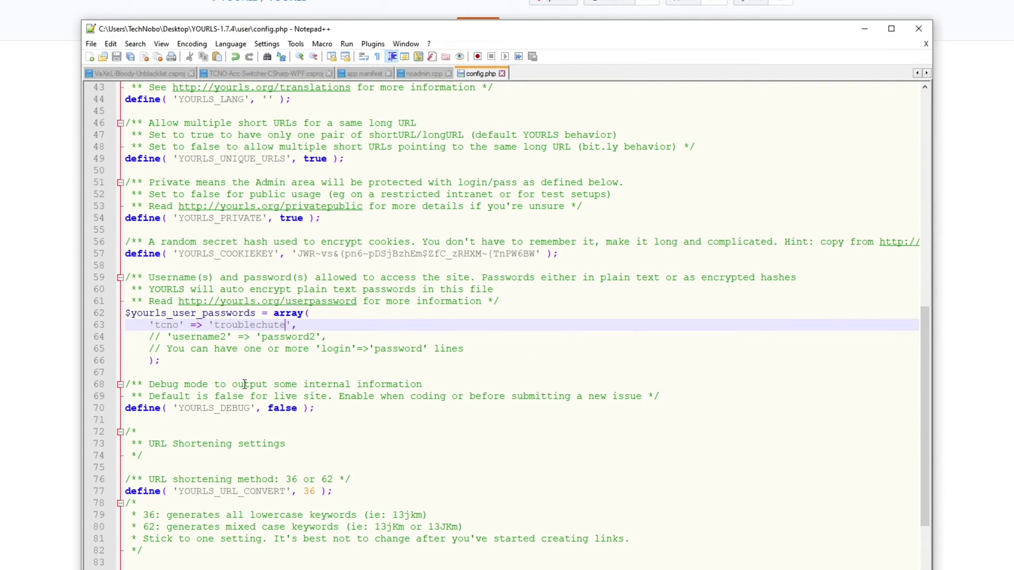
pyautogui.scroll(-1, 242, 384)
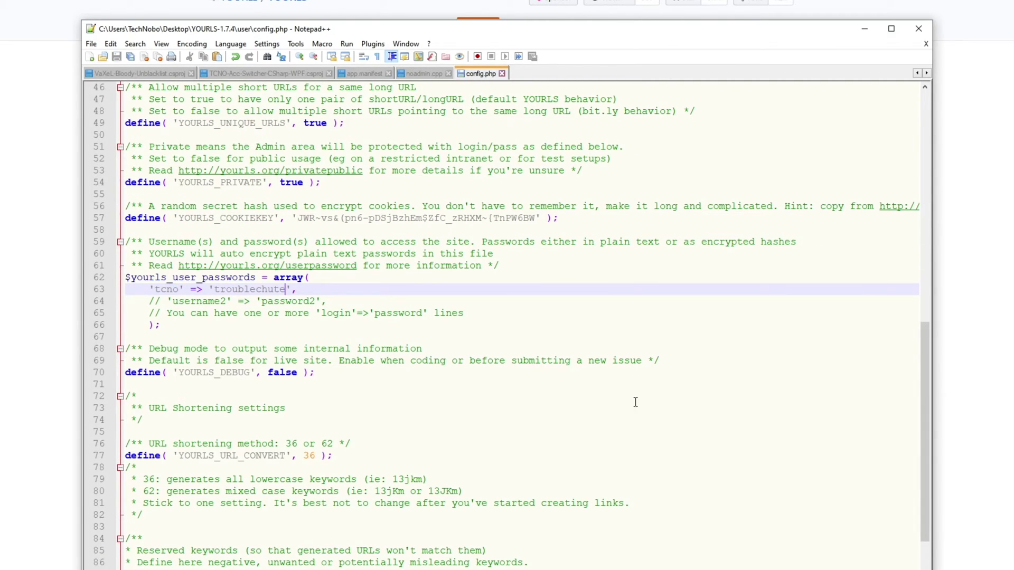
# - Change YOURLS_URL_CONVERT from 36 to 62 in config.php
pyautogui.click(326, 372)
pyautogui.scroll(-2, 338, 344)
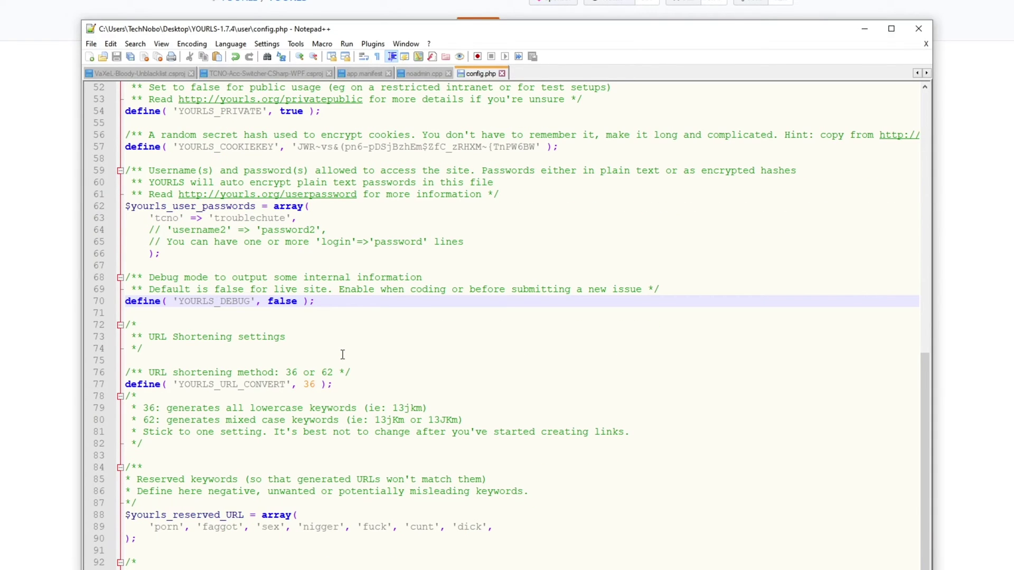
pyautogui.scroll(-1, 176, 349)
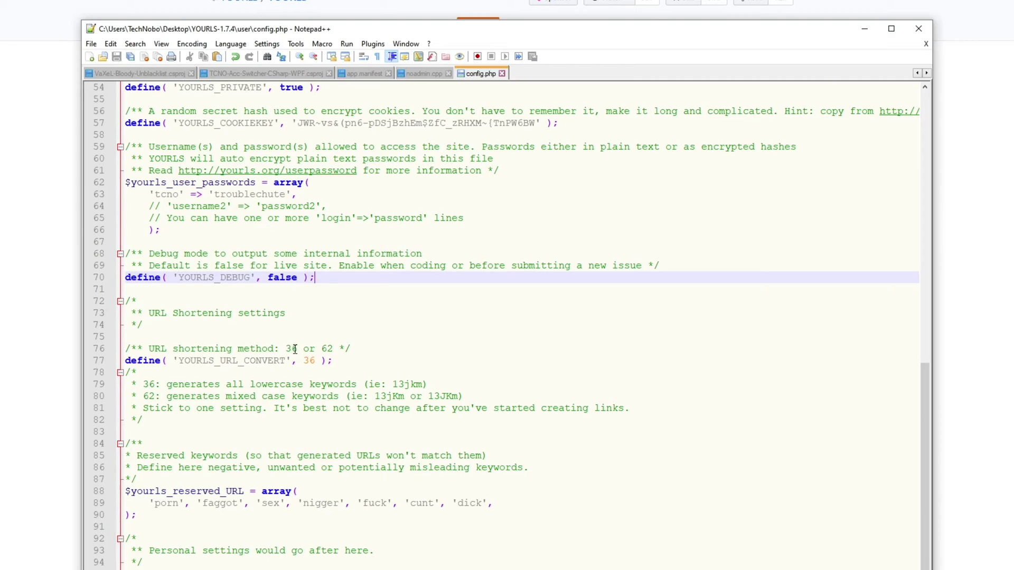
pyautogui.doubleClick(308, 360)
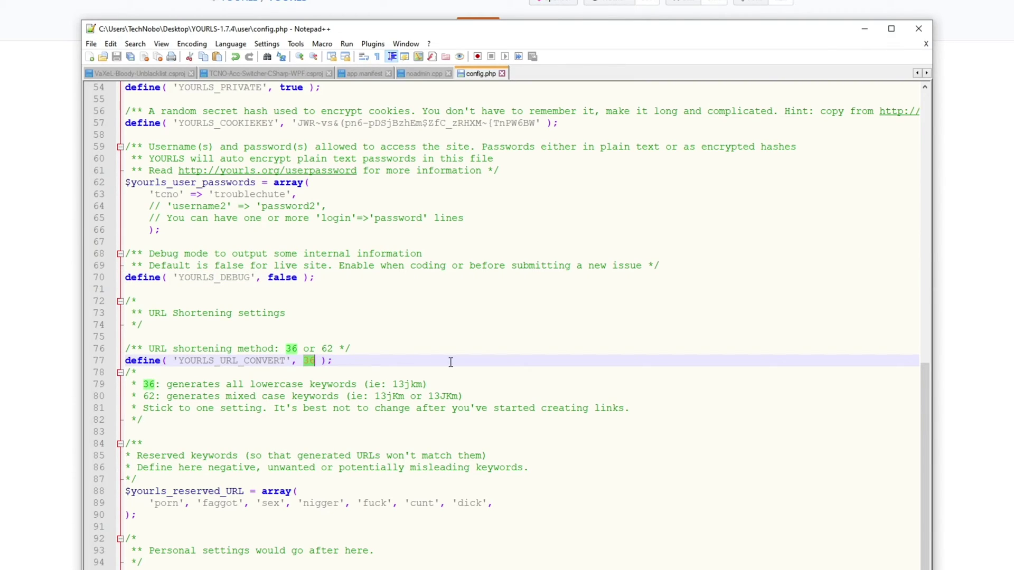
pyautogui.write('62')
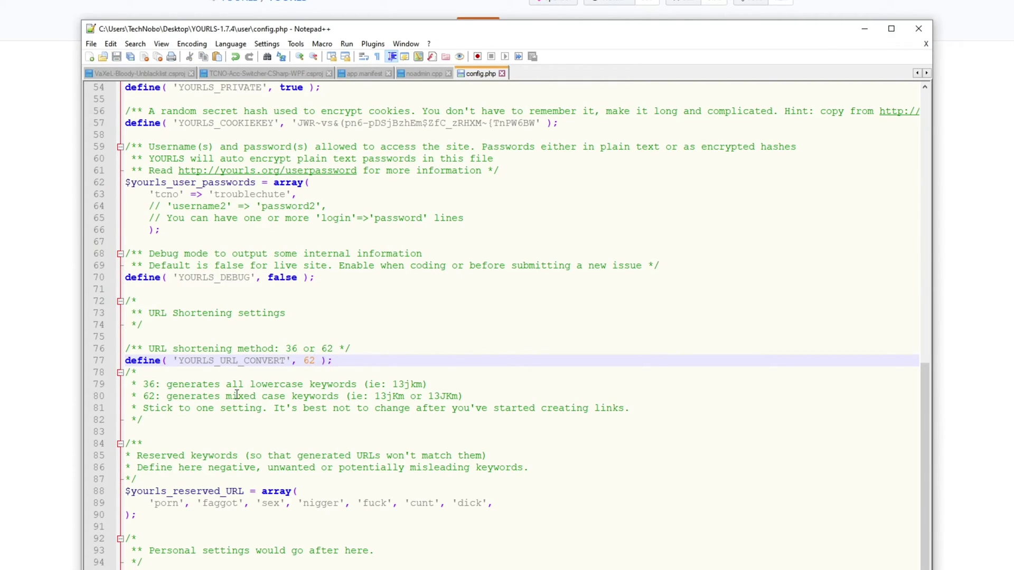
# - Review the comments describing mixed-case versus lowercase keywords
pyautogui.doubleClick(384, 397)
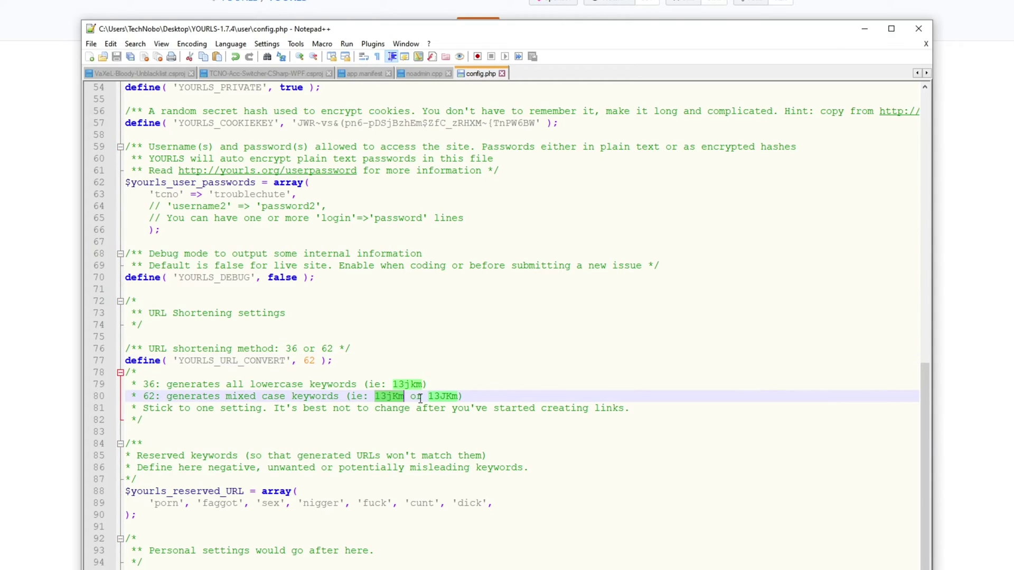
pyautogui.moveTo(233, 385); pyautogui.dragTo(421, 384)
pyautogui.click(405, 384)
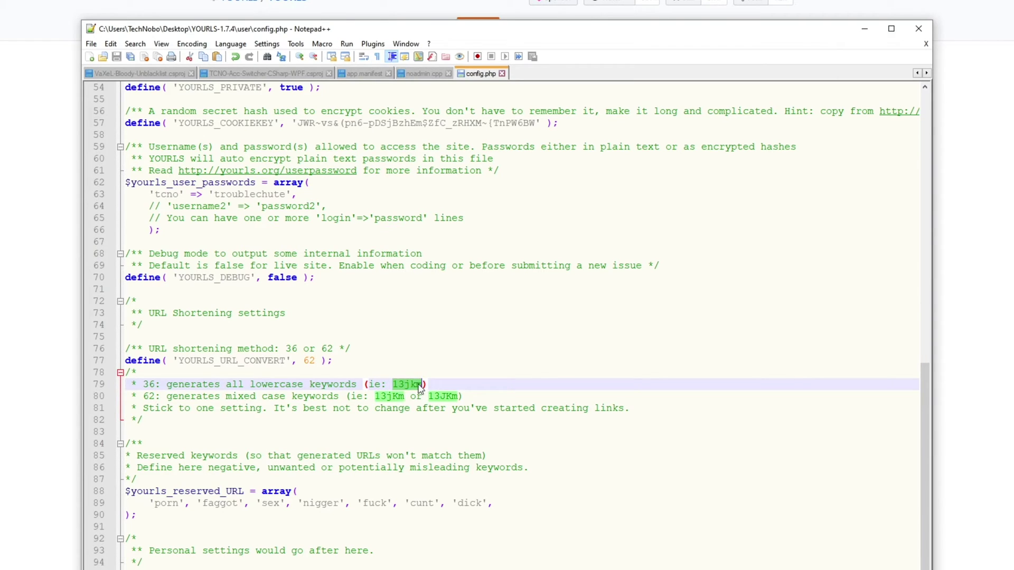
pyautogui.scroll(4, 478, 257)
pyautogui.scroll(7, 478, 257)
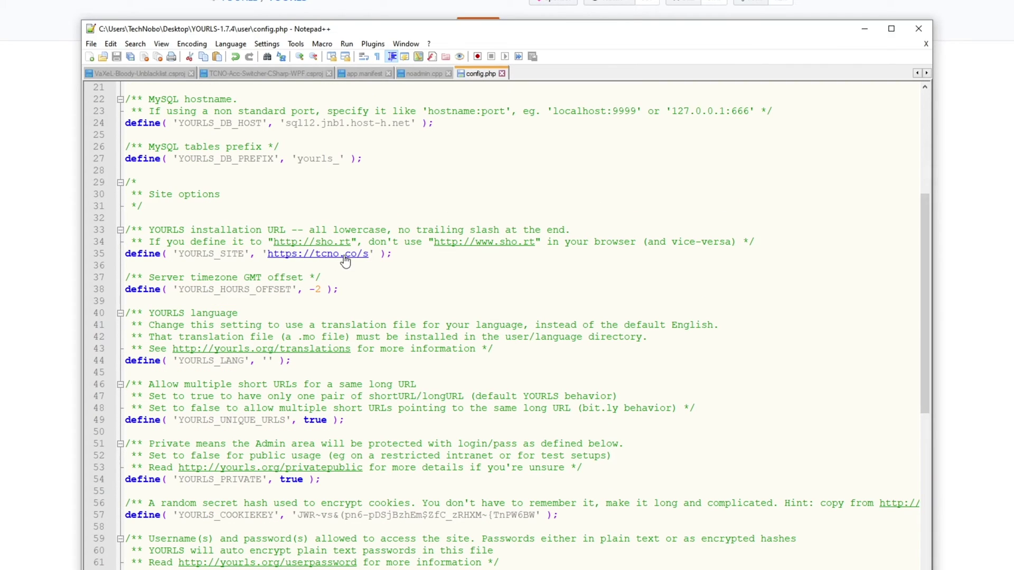
pyautogui.scroll(-10, 362, 285)
pyautogui.scroll(-1, 359, 296)
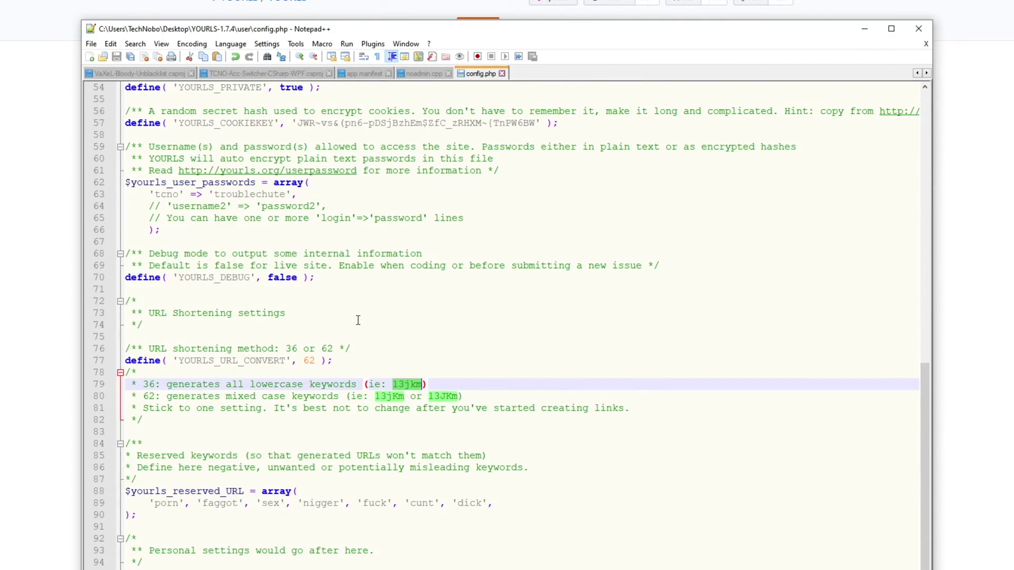
# - Review the reserved keywords array, then scroll back toward the top of config.php
pyautogui.doubleClick(147, 492)
pyautogui.moveTo(311, 526); pyautogui.dragTo(261, 492)
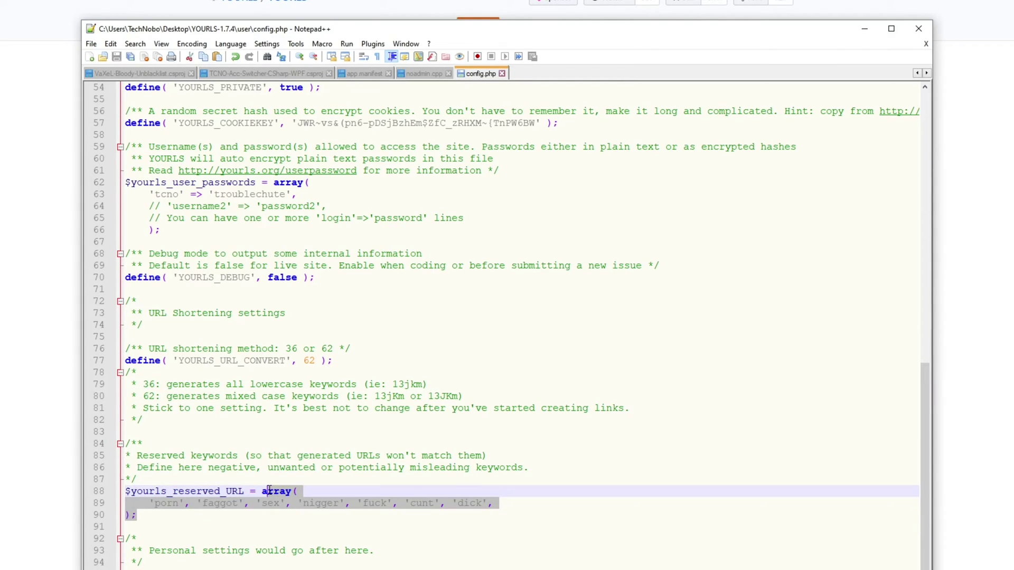
pyautogui.click(190, 467)
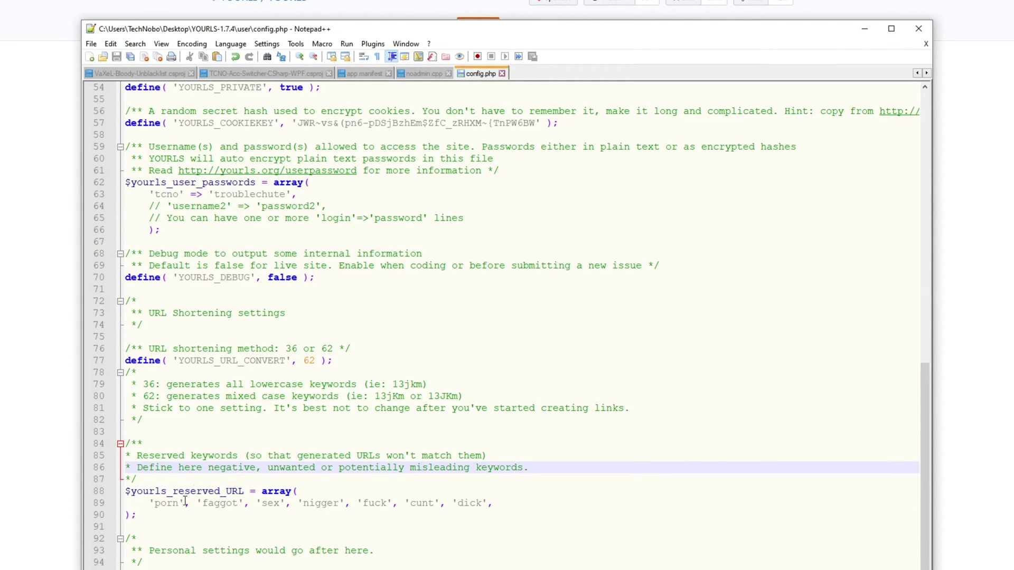
pyautogui.moveTo(197, 518); pyautogui.dragTo(125, 491)
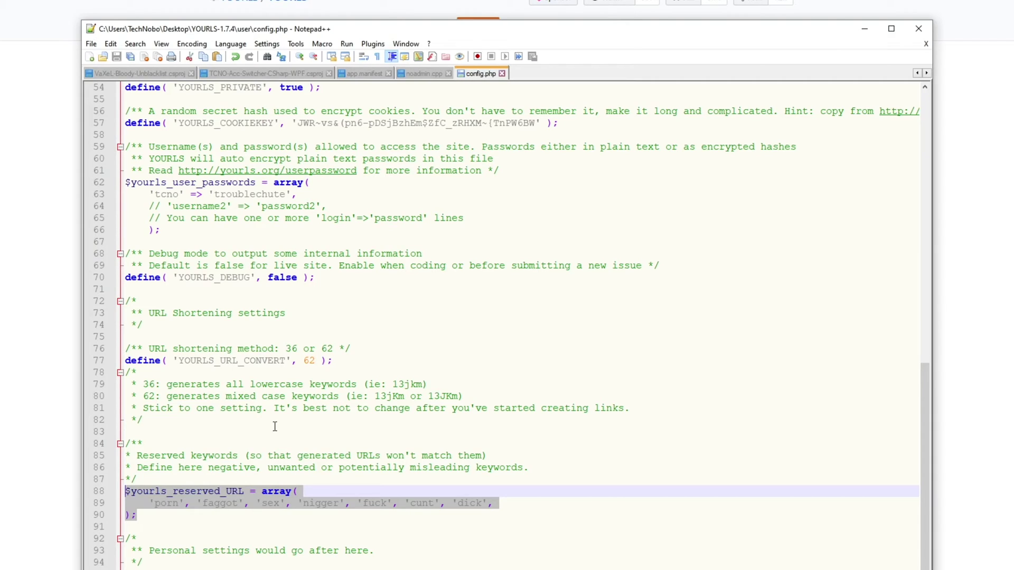
pyautogui.click(317, 443)
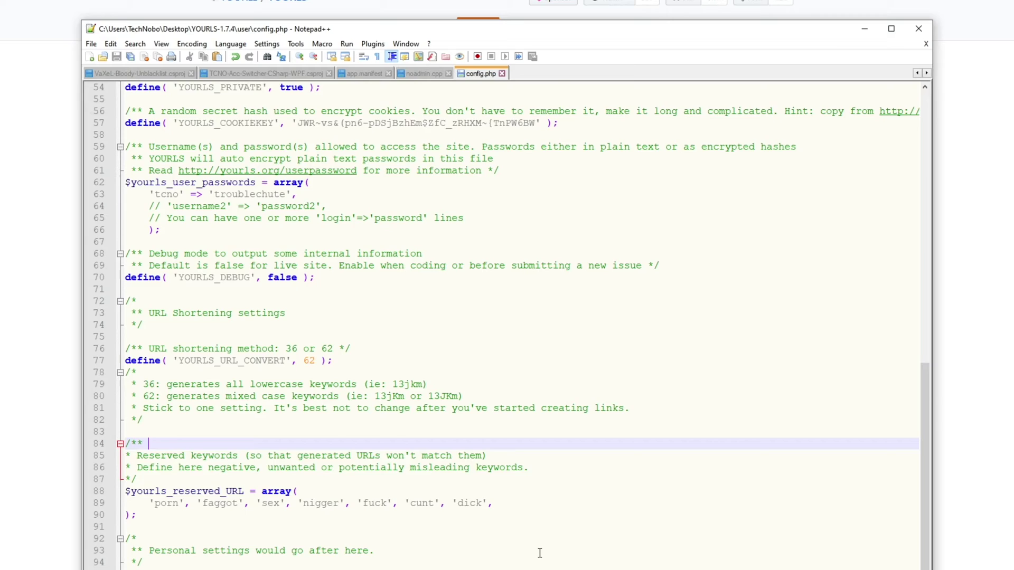
pyautogui.scroll(18, 540, 553)
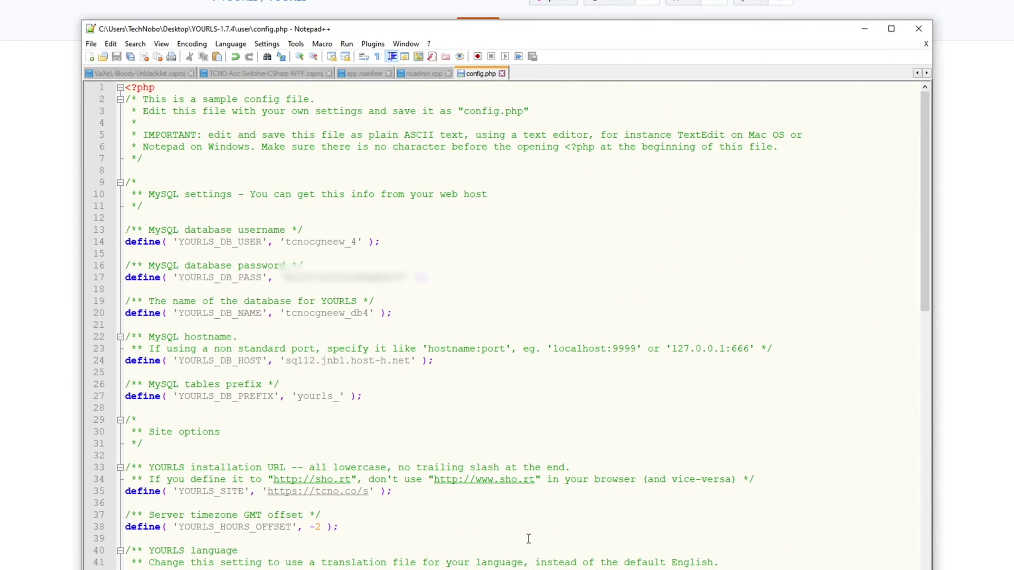
# - Minimize Notepad++ and close the GitHub wiki page about user passwords
pyautogui.click(463, 373)
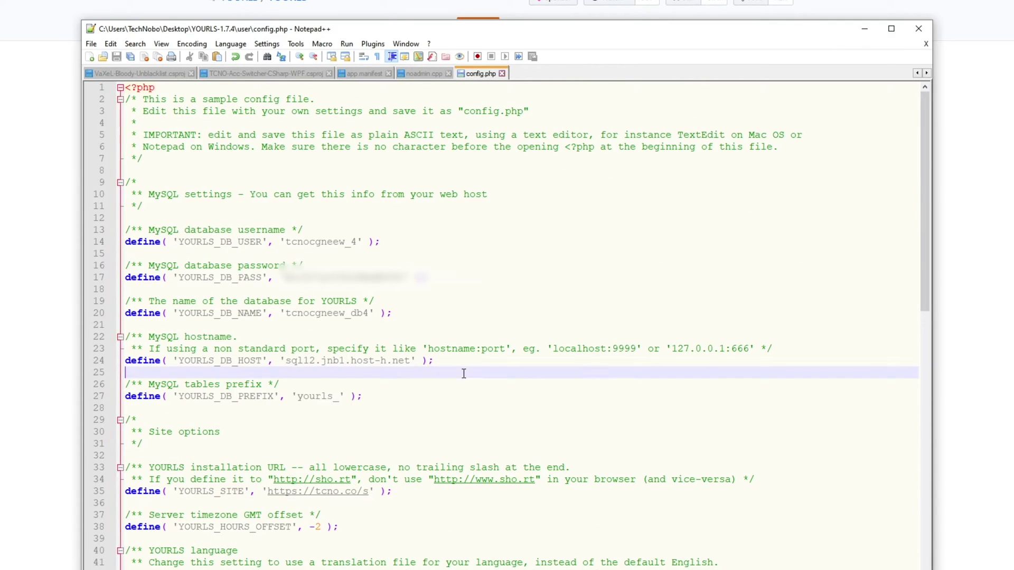
pyautogui.click(865, 28)
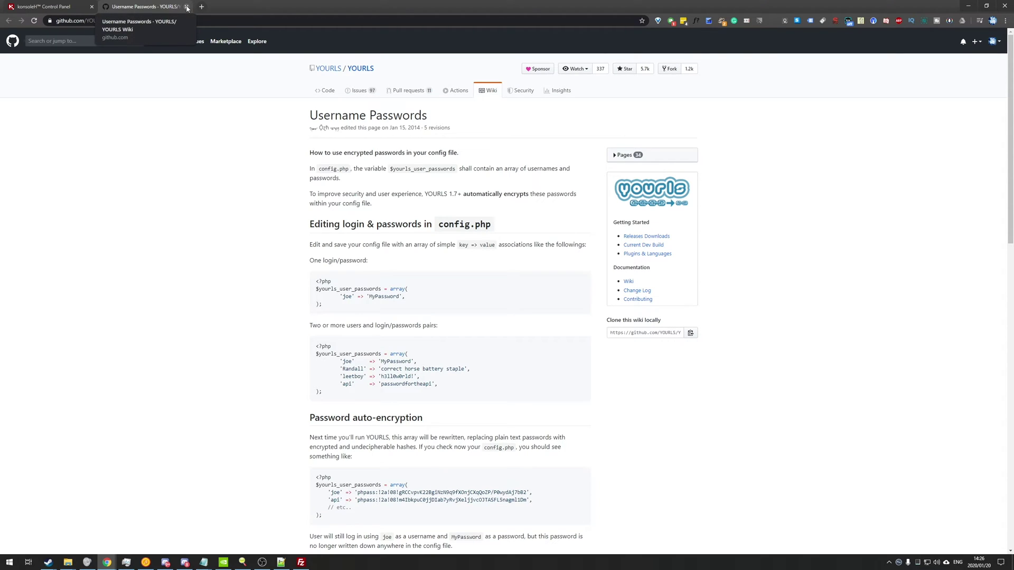
pyautogui.click(186, 7)
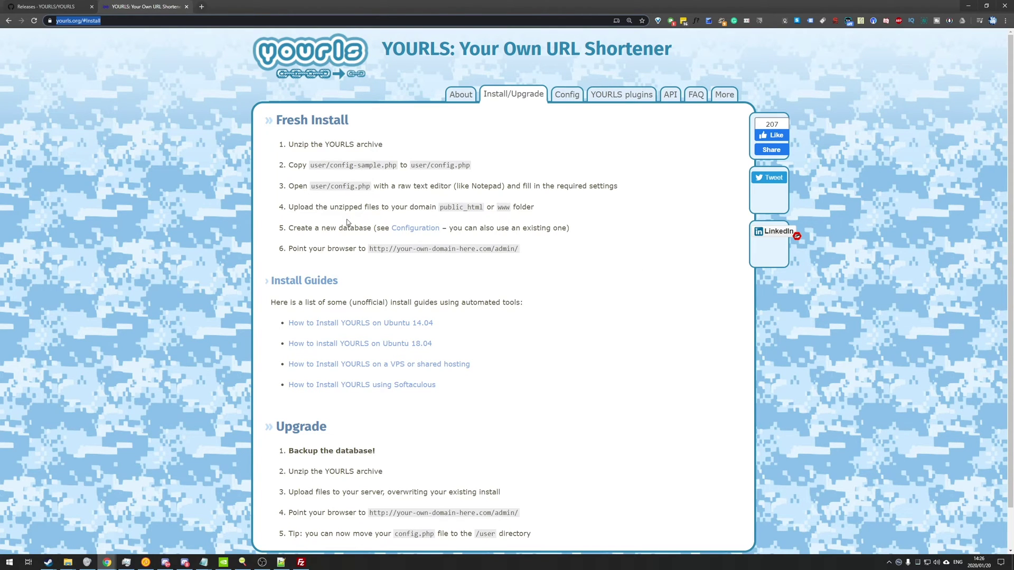
# - Read Fresh Install steps 3–6: edit config.php, upload to public_html or www, create a database, visit admin
pyautogui.moveTo(289, 186); pyautogui.dragTo(654, 182)
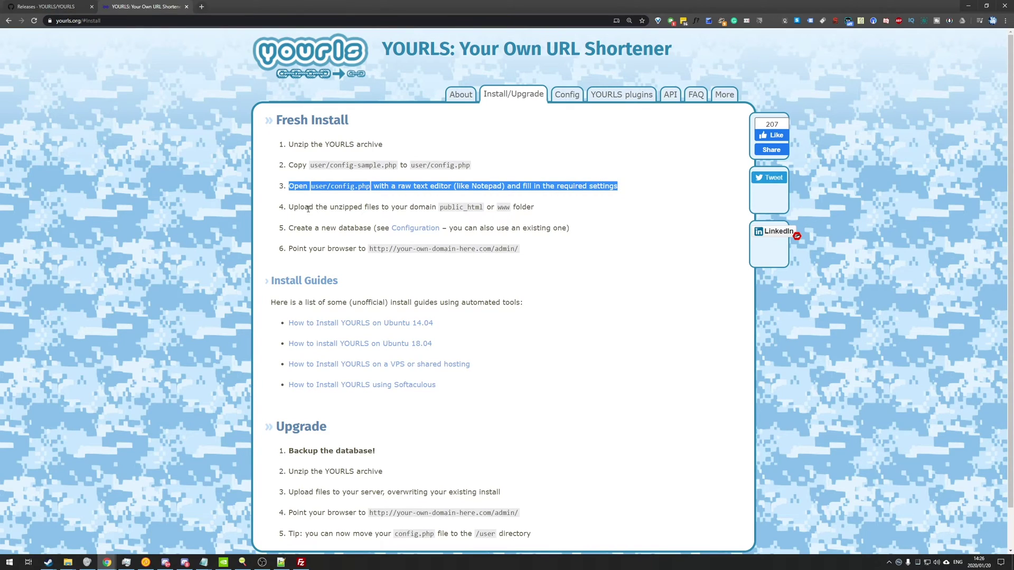
pyautogui.moveTo(298, 207); pyautogui.dragTo(432, 207)
pyautogui.doubleClick(460, 207)
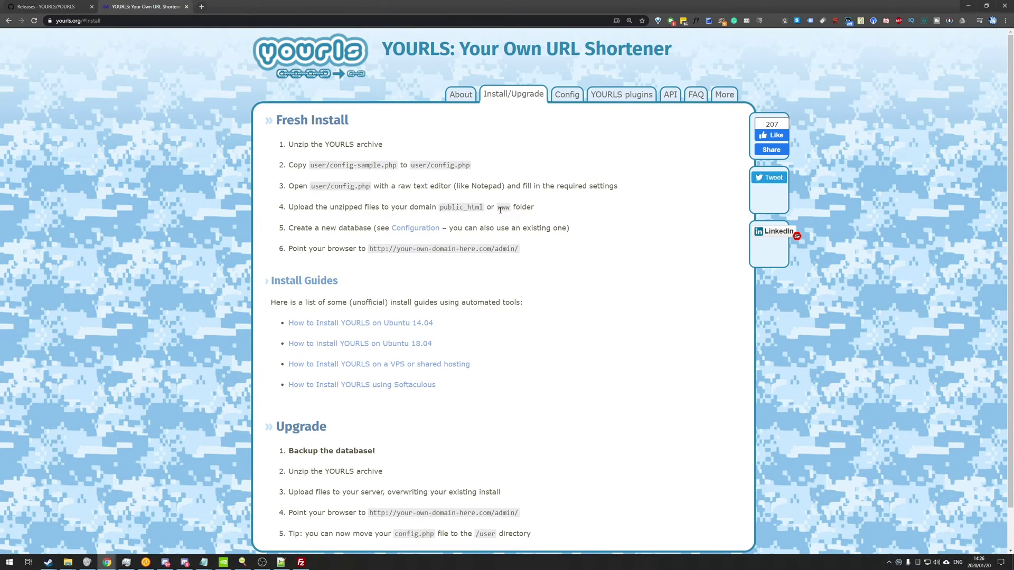
pyautogui.doubleClick(499, 209)
pyautogui.moveTo(298, 228); pyautogui.dragTo(571, 227)
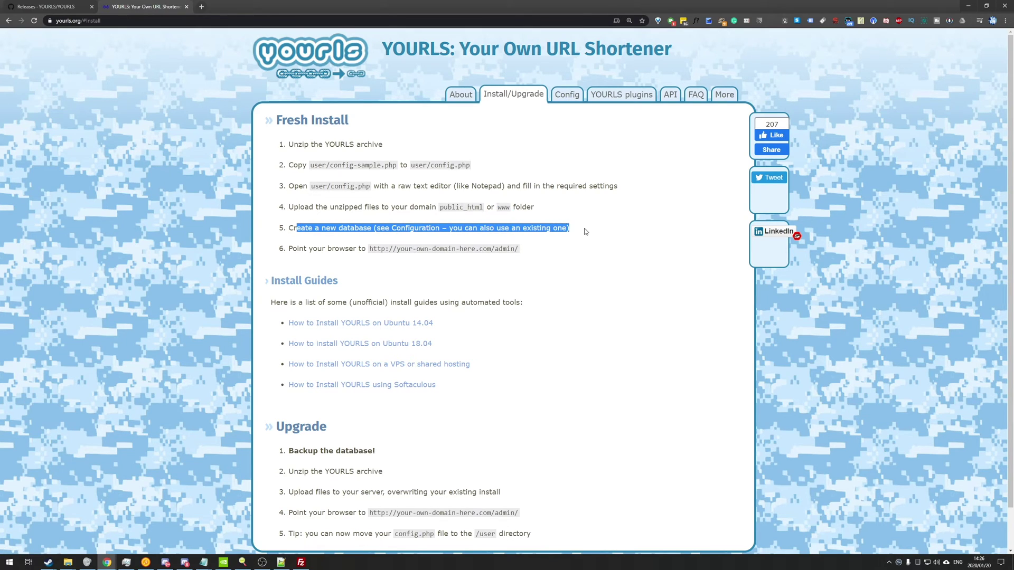
pyautogui.moveTo(282, 251); pyautogui.dragTo(511, 248)
pyautogui.doubleClick(504, 248)
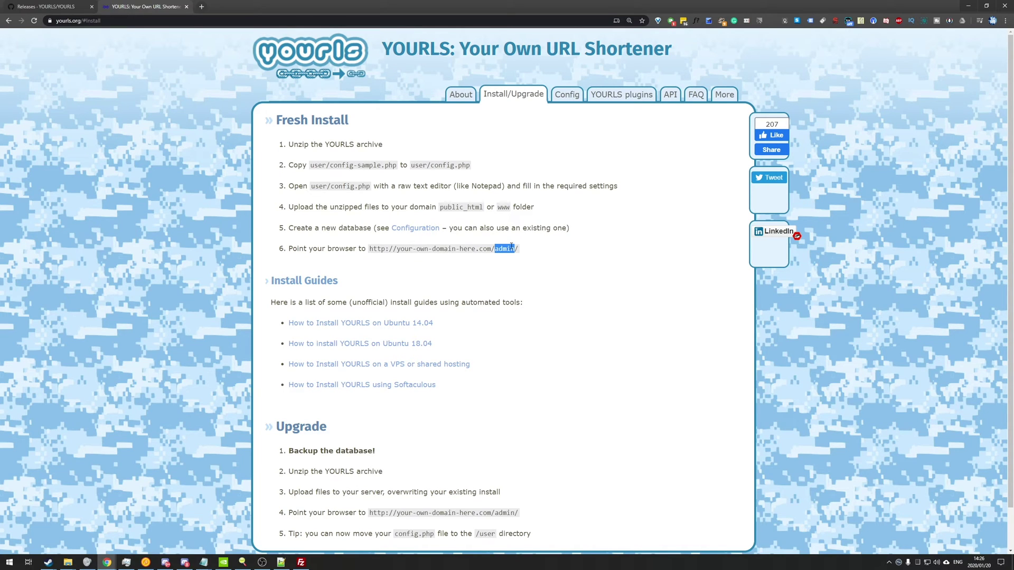
pyautogui.click(967, 7)
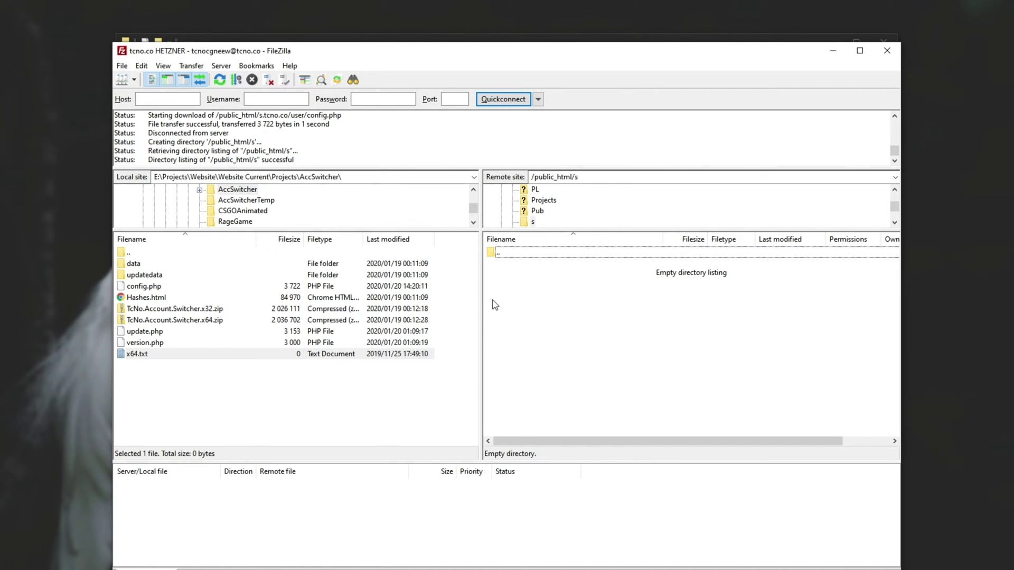
# - Upload all YOURLS-1.7.4 files and folders into the remote /public_html/s directory
pyautogui.hotkey('alt', 'Tab')
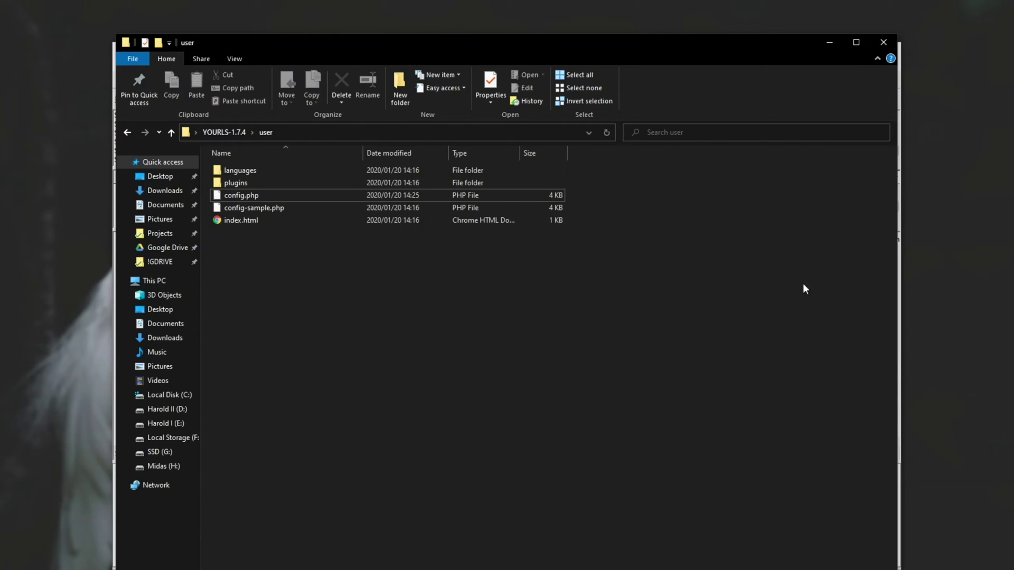
pyautogui.click(234, 132)
pyautogui.moveTo(332, 51); pyautogui.dragTo(949, 213)
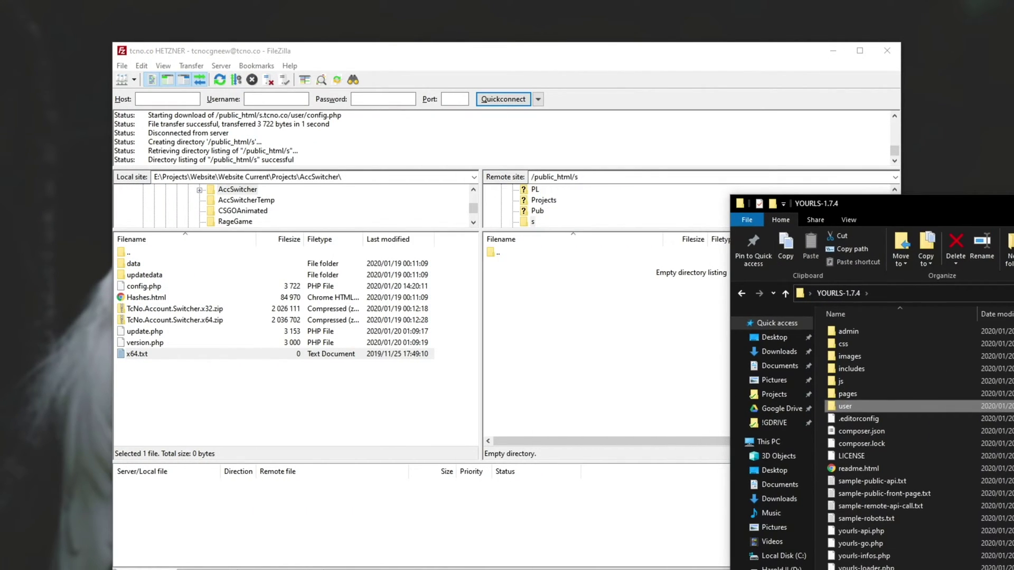
pyautogui.moveTo(951, 549); pyautogui.dragTo(897, 331)
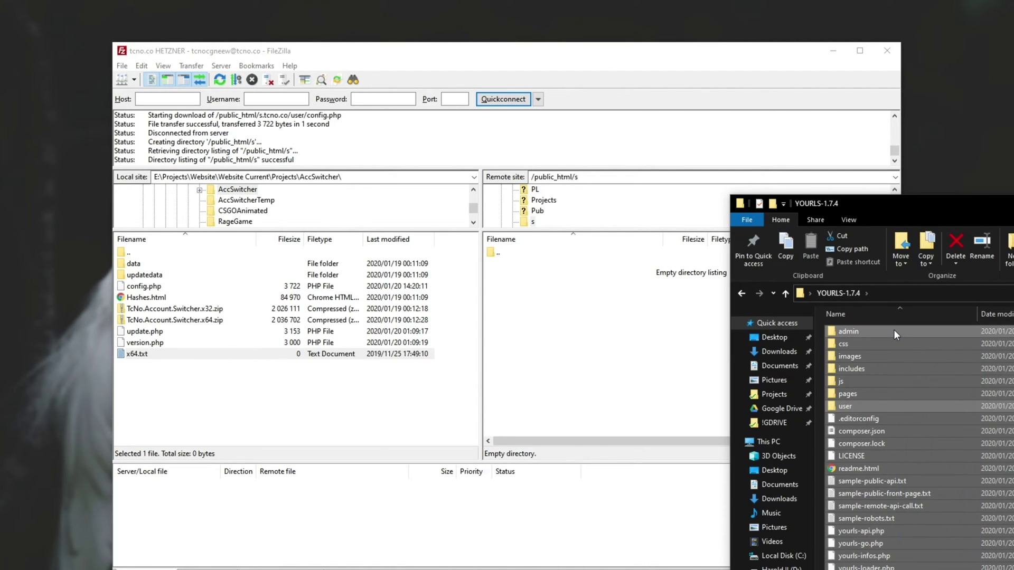
pyautogui.doubleClick(893, 329)
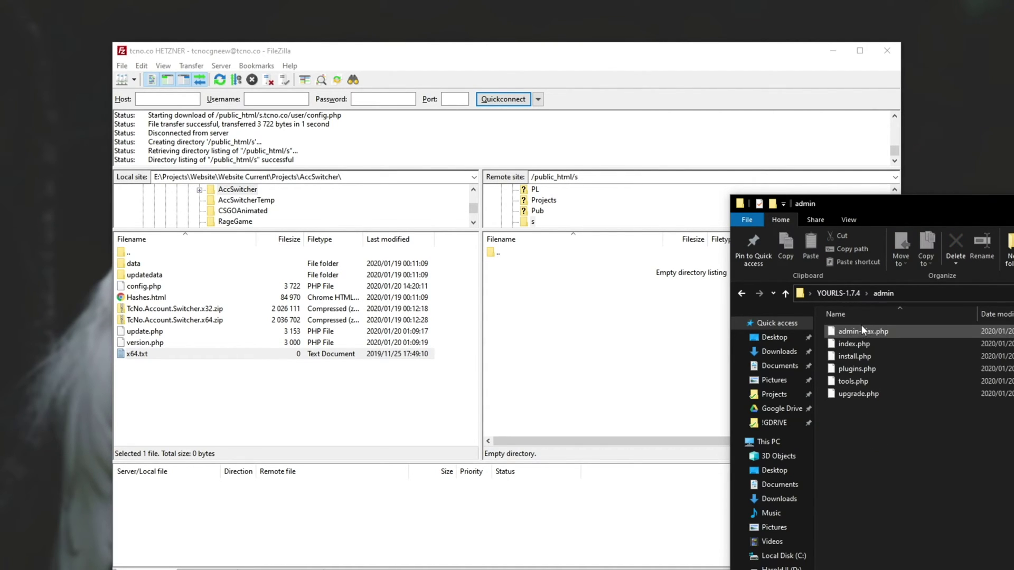
pyautogui.click(839, 293)
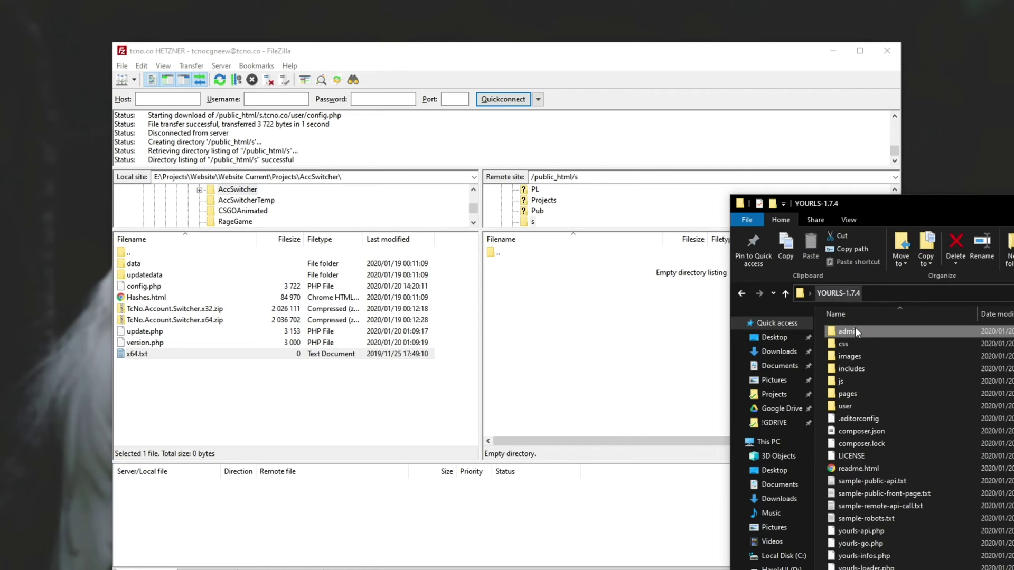
pyautogui.keyDown('ctrl'); pyautogui.click(862, 369); pyautogui.keyUp('ctrl')
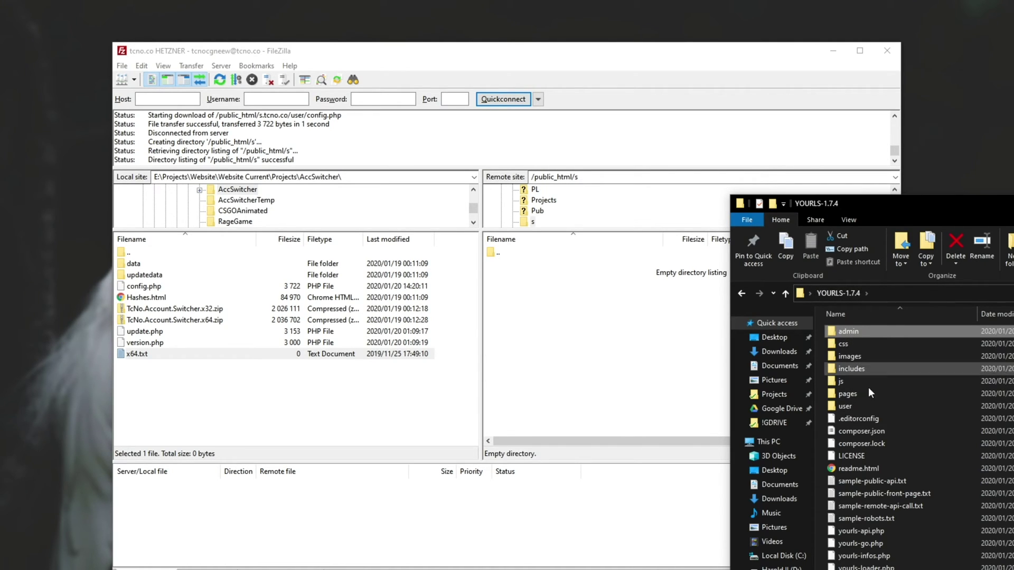
pyautogui.hotkey('ctrl', 'a')
pyautogui.moveTo(891, 394); pyautogui.dragTo(636, 315)
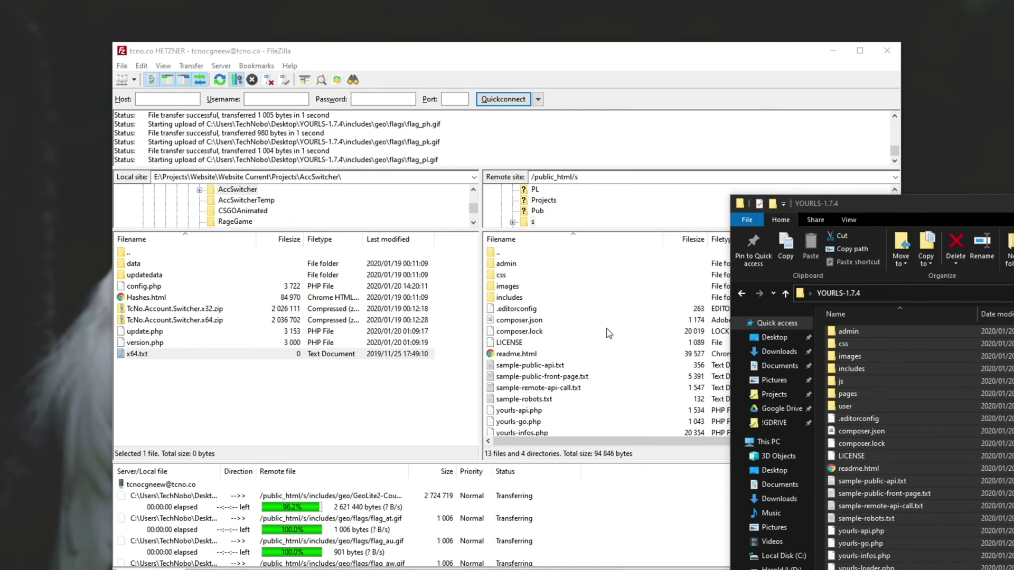
pyautogui.click(609, 333)
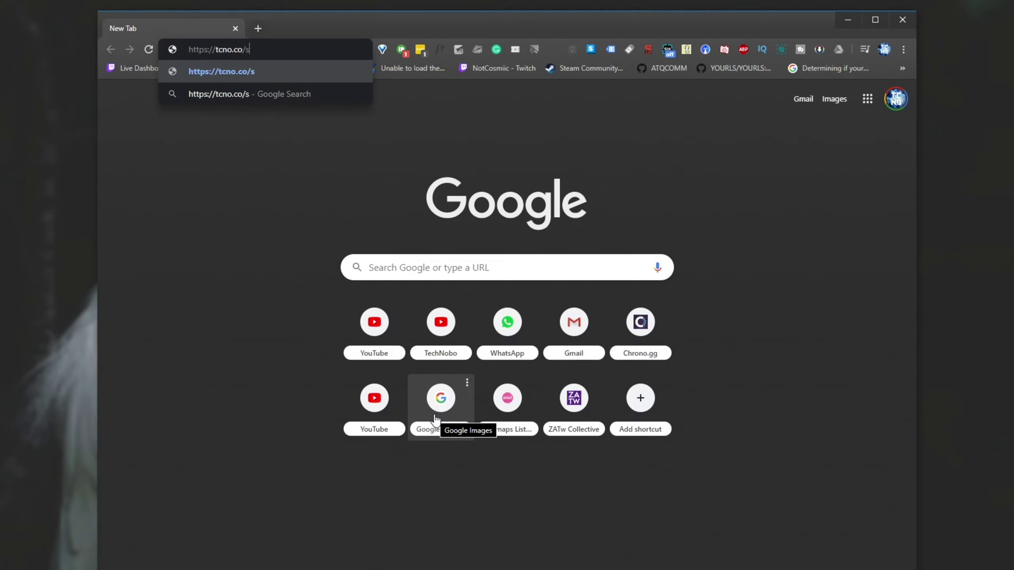
# - Load tcno.co/s/admin, then confirm in phpMyAdmin that tcnocgneew_db4 has no tables yet
pyautogui.write('/admin')
pyautogui.press('Return')
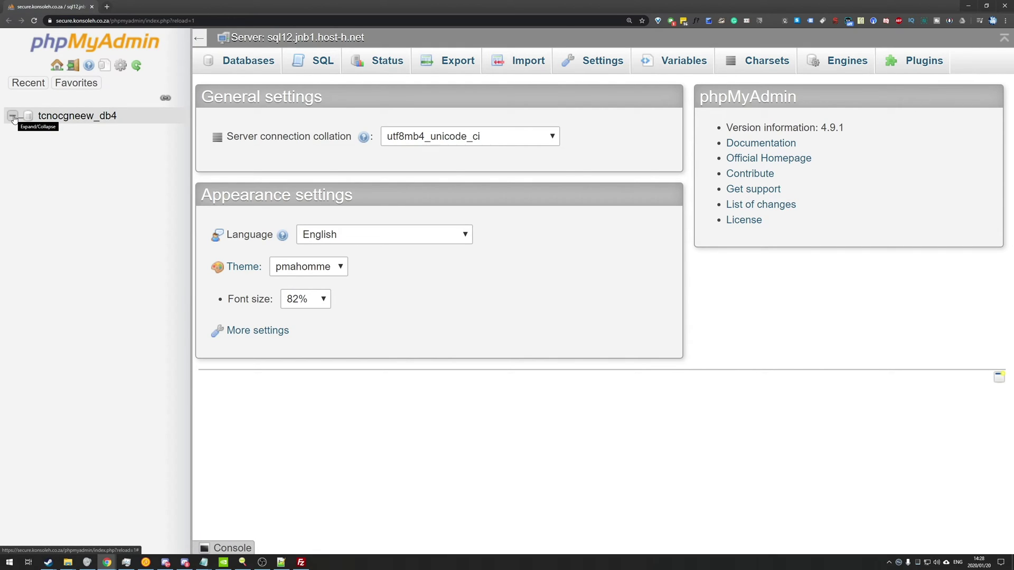
pyautogui.click(52, 118)
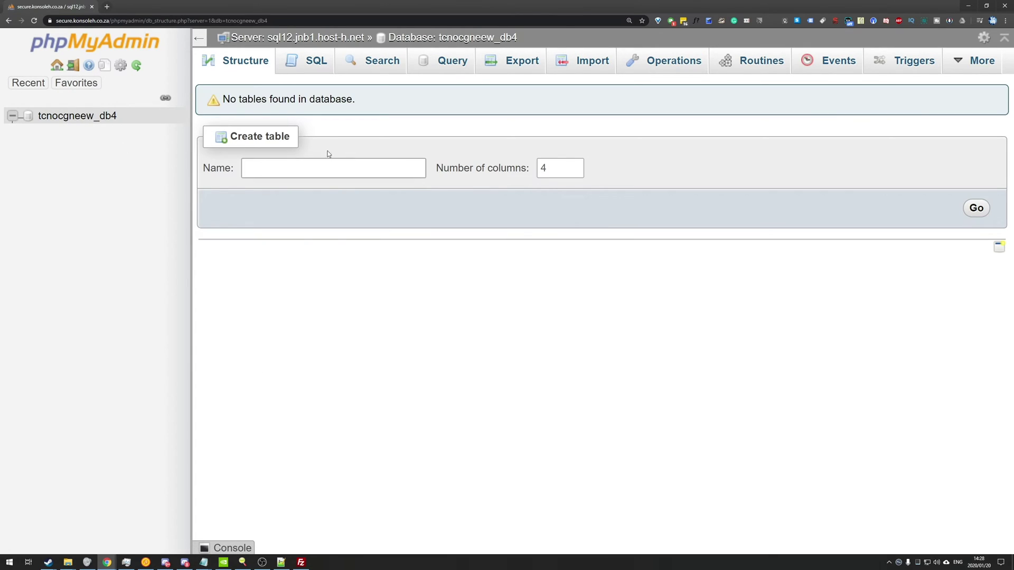
pyautogui.moveTo(355, 100); pyautogui.dragTo(255, 101)
pyautogui.click(492, 86)
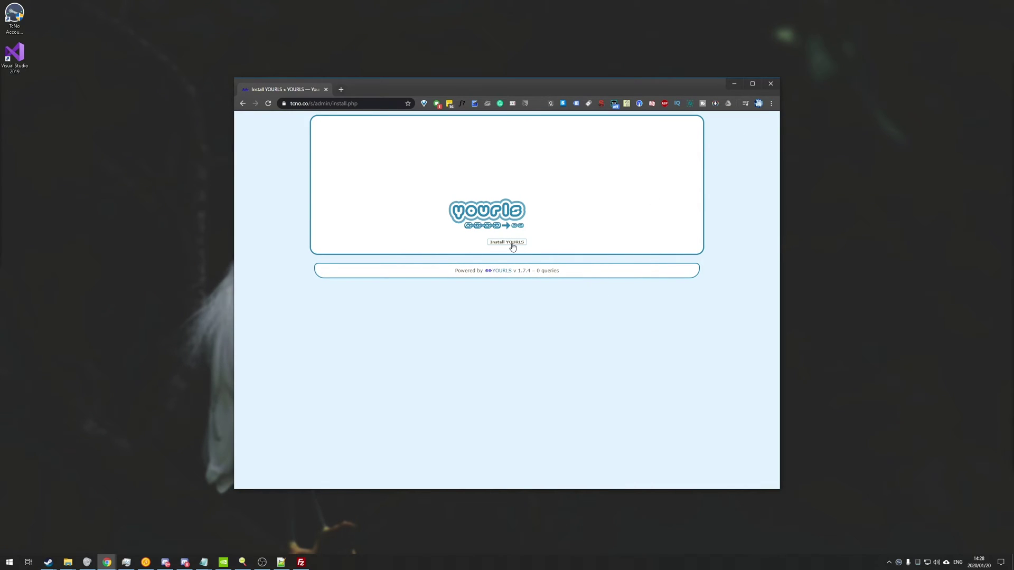
# - Install YOURLS, creating .htaccess and the yourls_url, yourls_options and yourls_log tables, then open the Administration Page
pyautogui.click(507, 243)
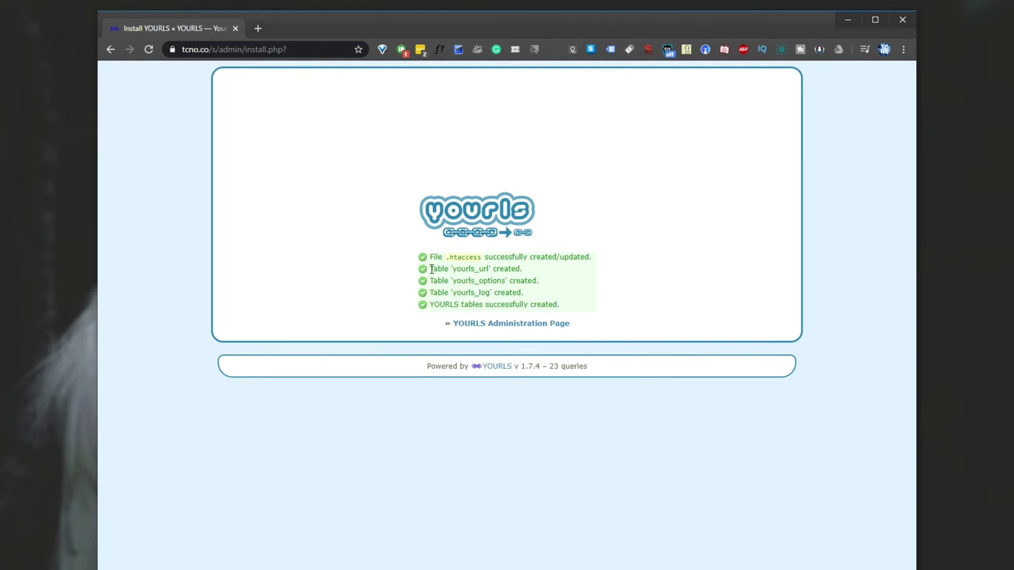
pyautogui.moveTo(431, 269); pyautogui.dragTo(538, 293)
pyautogui.click(519, 315)
pyautogui.click(510, 326)
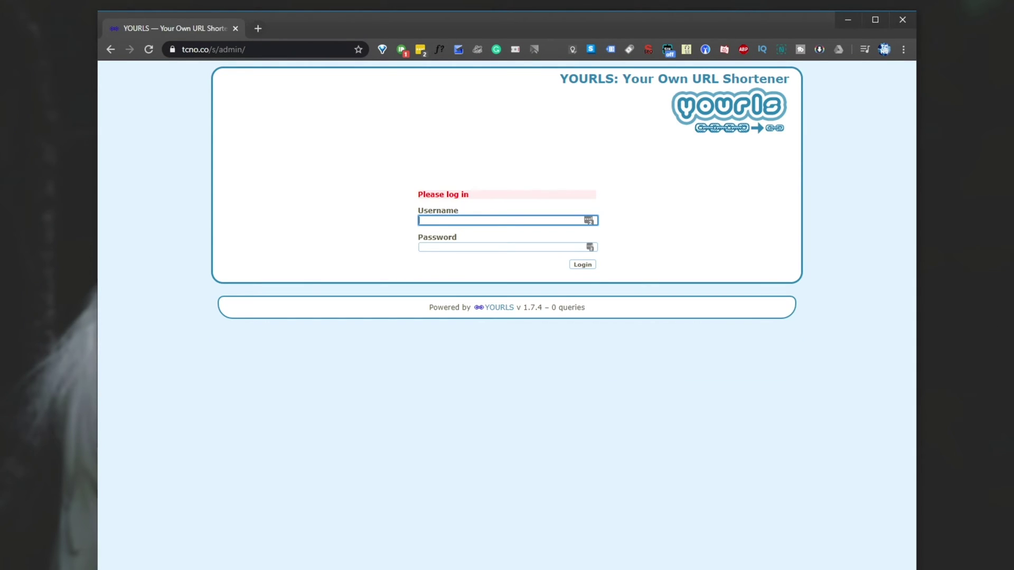
# - Refresh phpMyAdmin and browse the new yourls_log, yourls_options and yourls_url tables
pyautogui.hotkey('alt', 'Tab')
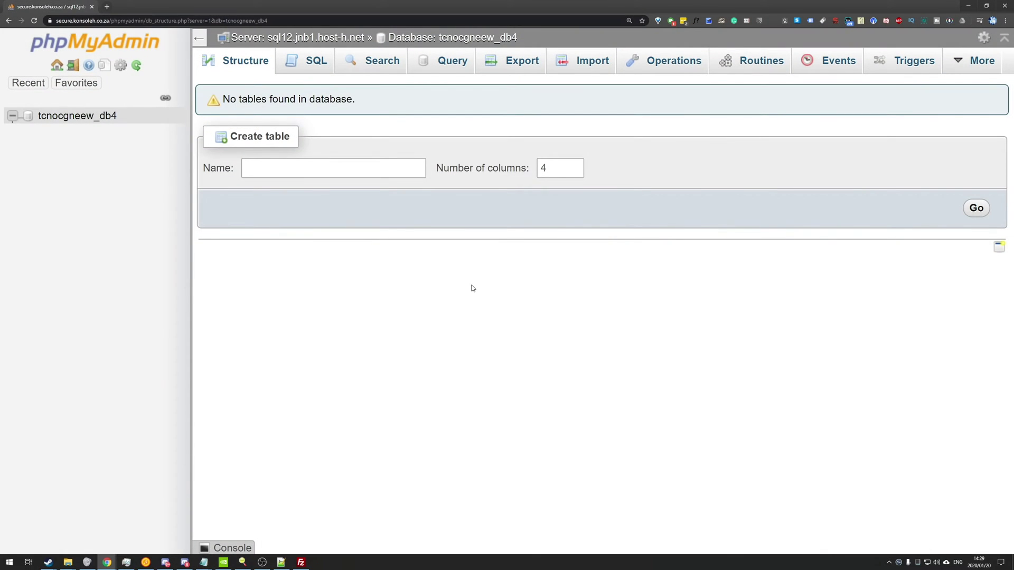
pyautogui.press('F5')
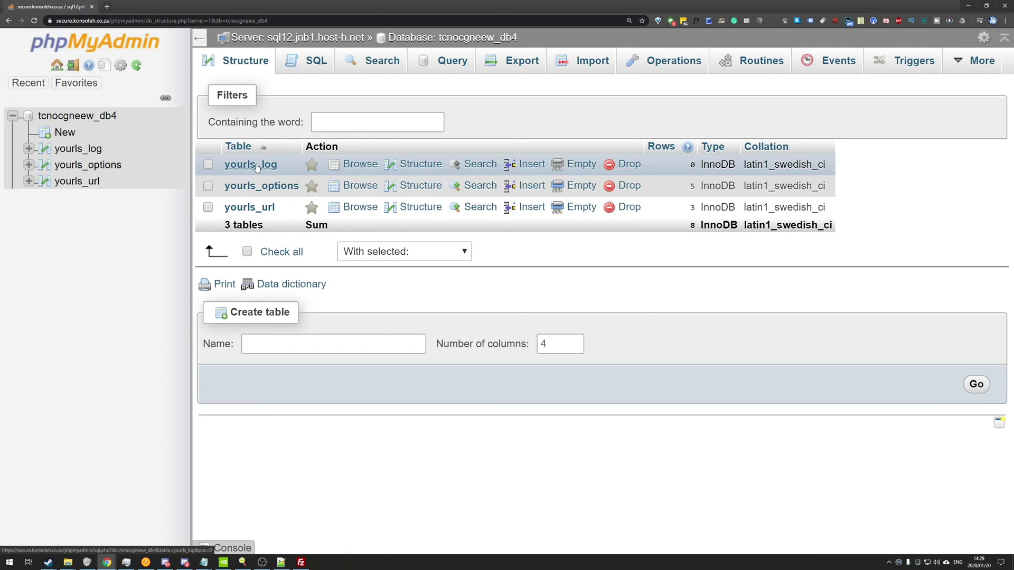
pyautogui.click(255, 165)
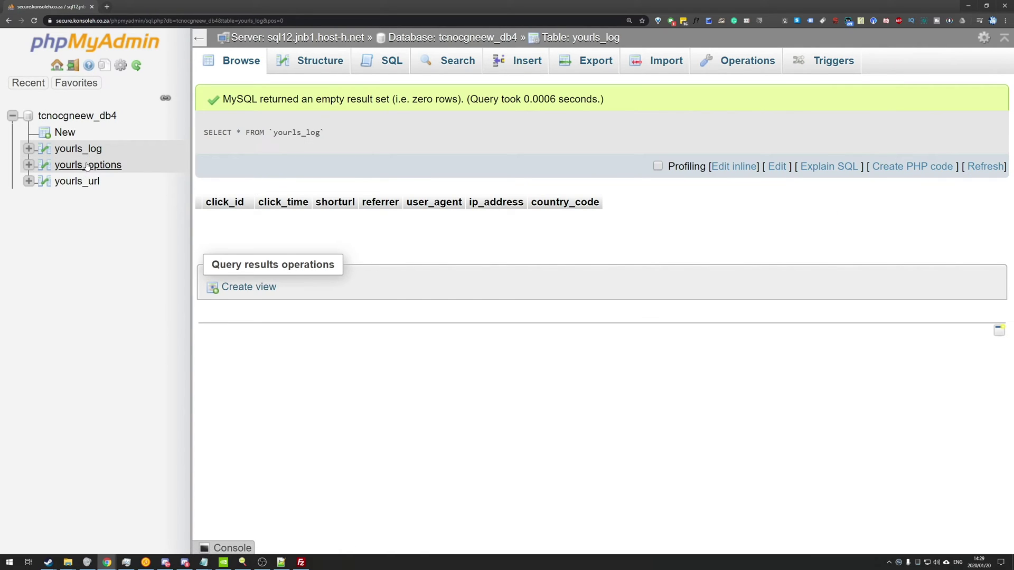
pyautogui.click(88, 165)
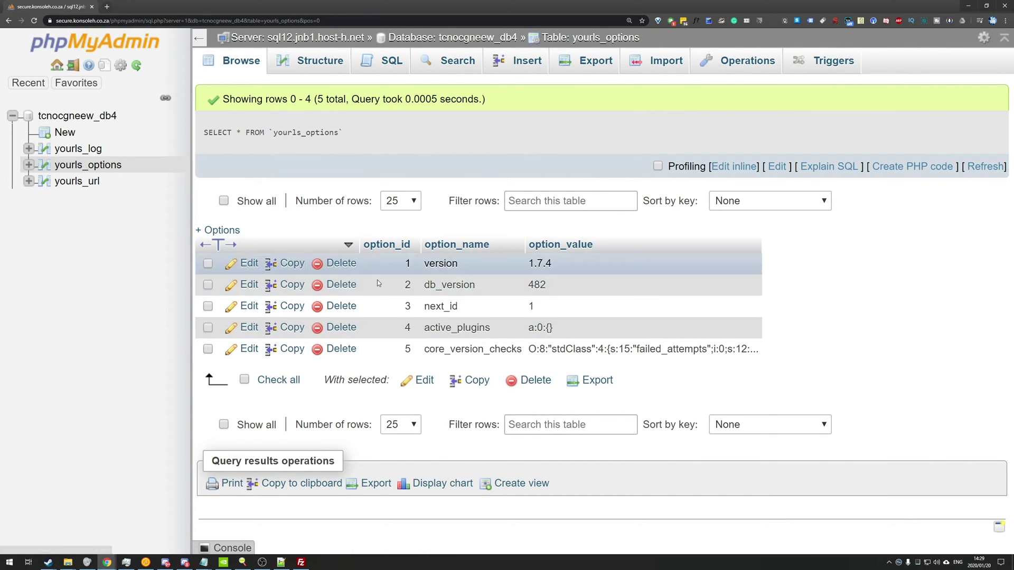
pyautogui.click(77, 182)
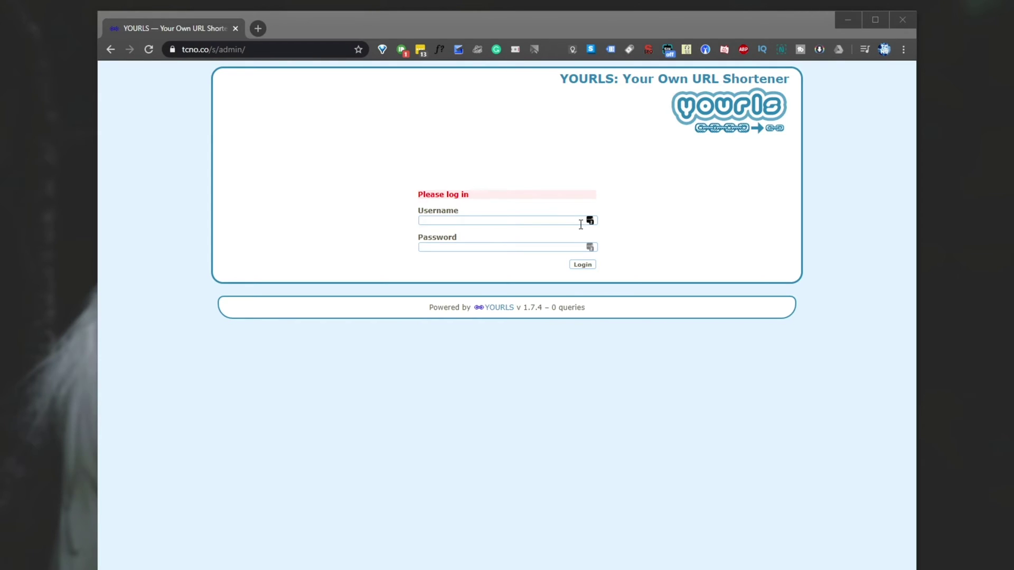
# - Log in to the YOURLS admin with the admin username and the pasted password
pyautogui.click(580, 224)
pyautogui.write('tcno')
pyautogui.press('Tab')
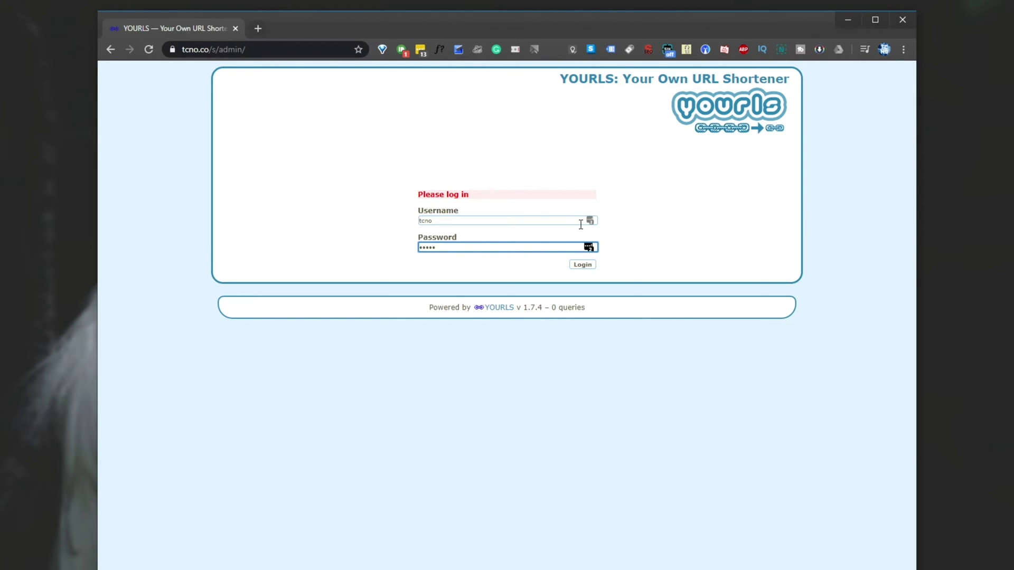
pyautogui.hotkey('ctrl', 'a')
pyautogui.hotkey('ctrl', 'v')
pyautogui.press('Return')
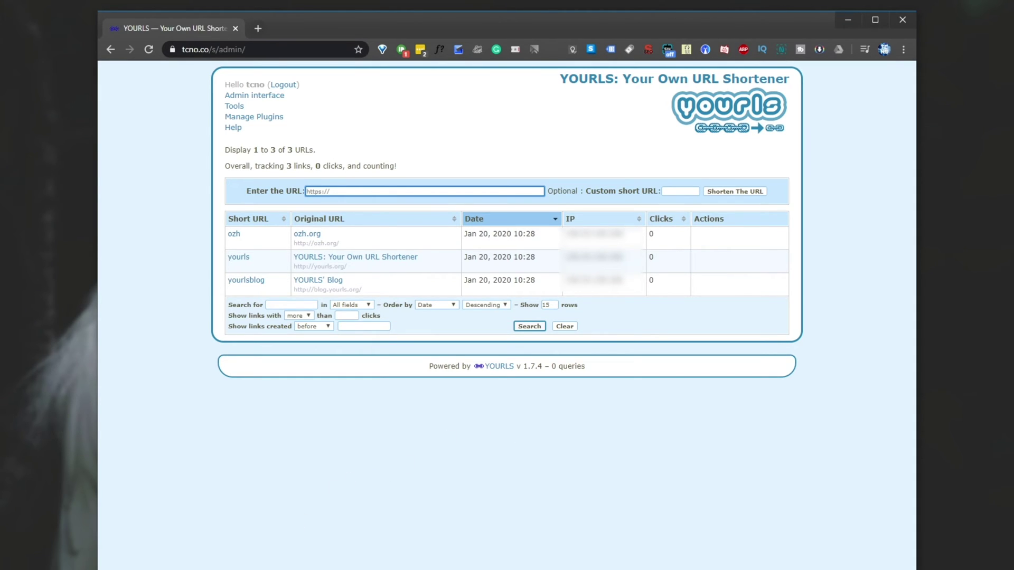
# - Download the remote user/config.php, overwriting the local YOURLS user/config.php
pyautogui.hotkey('alt', 'Tab')
pyautogui.scroll(-2, 549, 399)
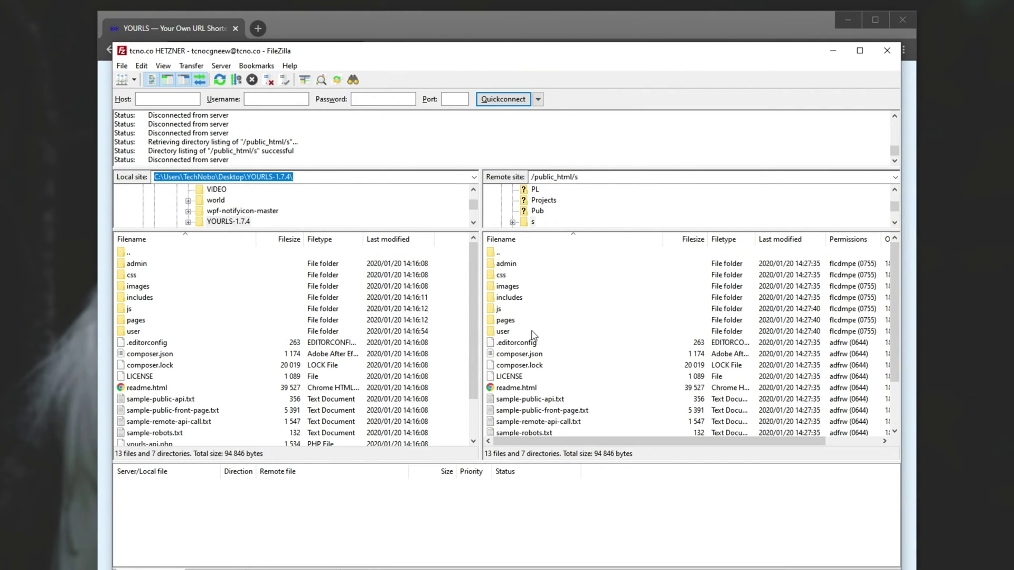
pyautogui.doubleClick(532, 333)
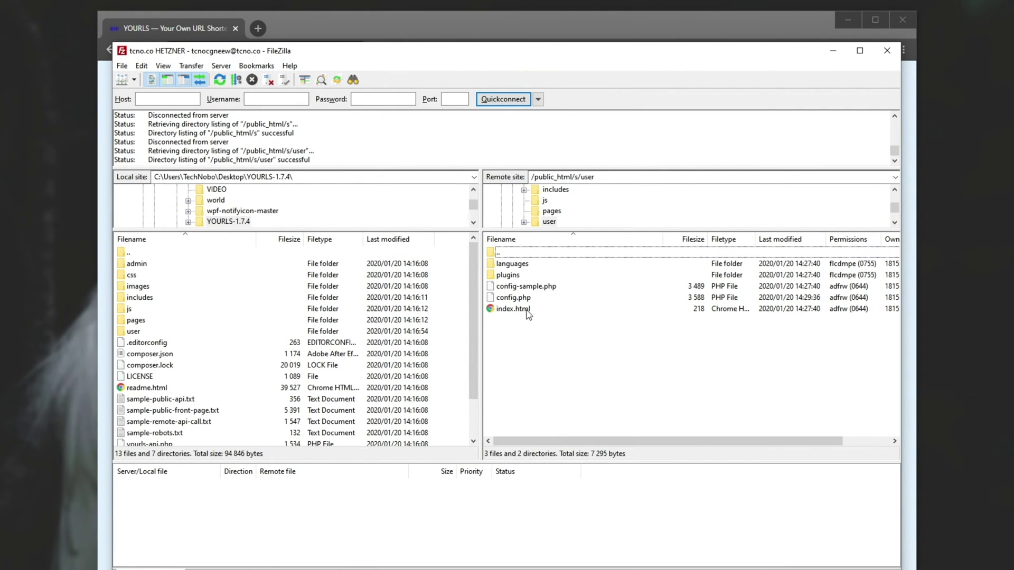
pyautogui.doubleClick(133, 331)
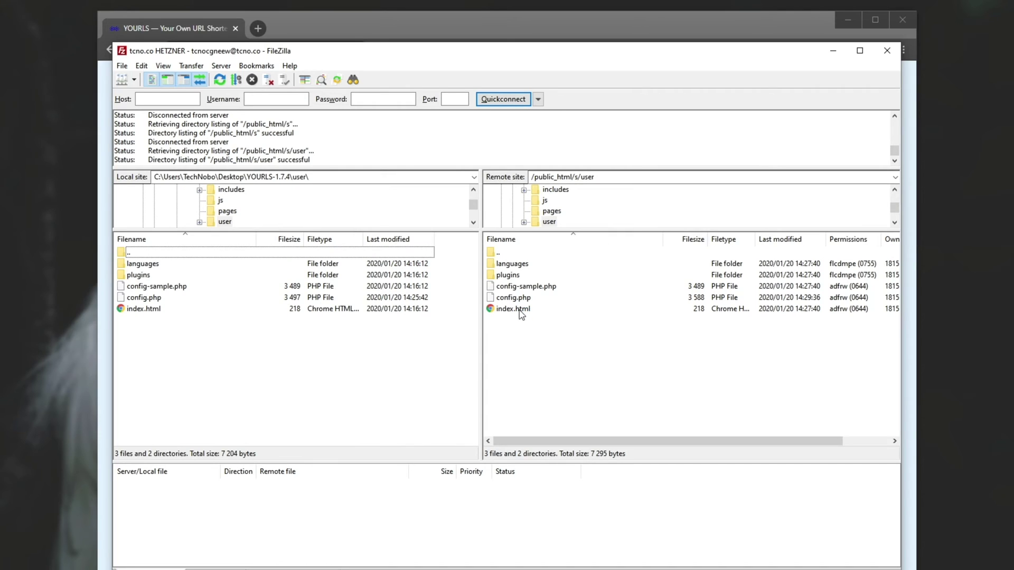
pyautogui.doubleClick(513, 297)
pyautogui.click(585, 406)
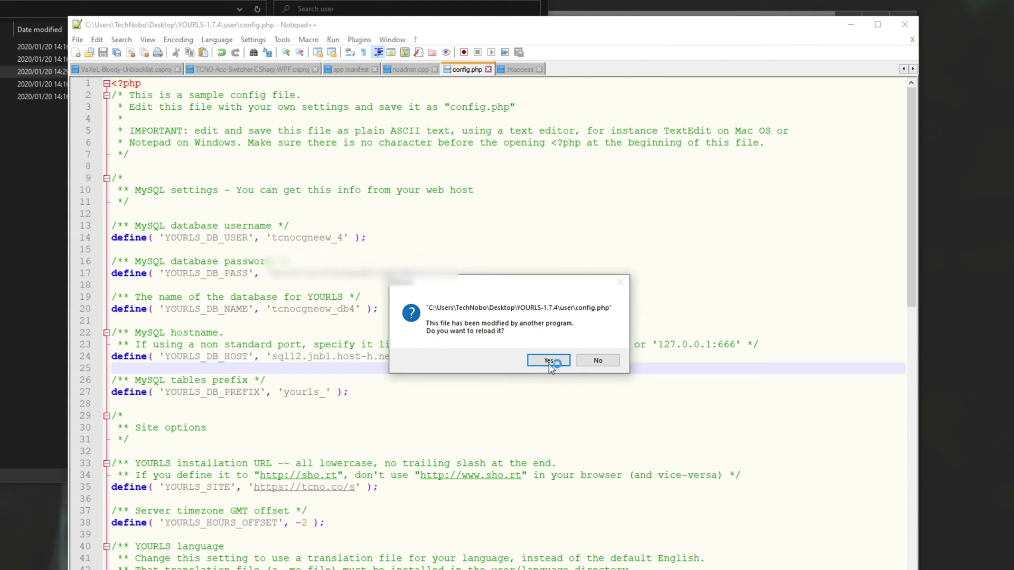
# - Reload config.php, inspect the phpass-hashed admin password lines, and close Notepad++
pyautogui.click(549, 361)
pyautogui.scroll(-10, 517, 365)
pyautogui.scroll(-1, 517, 365)
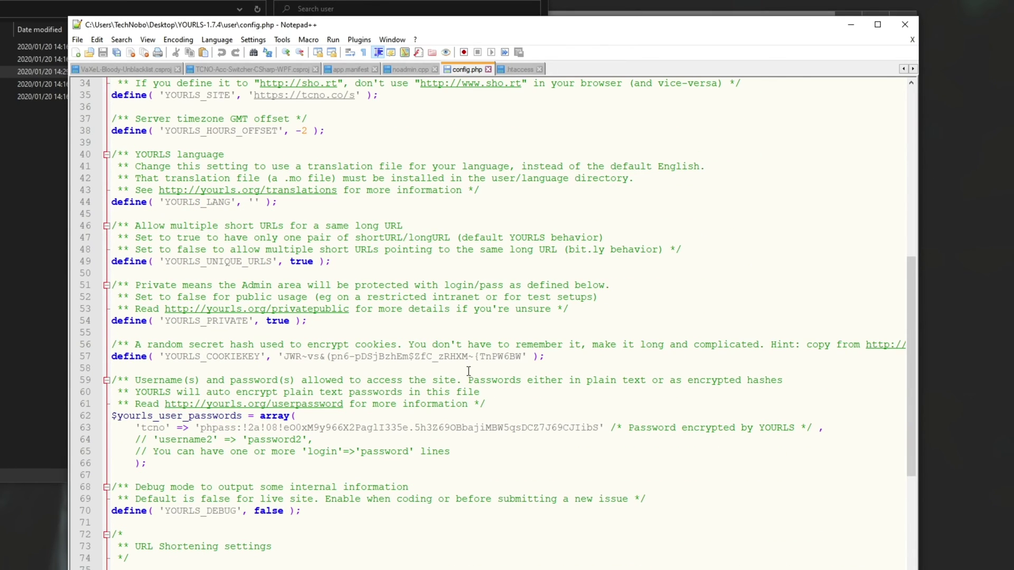
pyautogui.doubleClick(207, 430)
pyautogui.moveTo(250, 430); pyautogui.dragTo(593, 452)
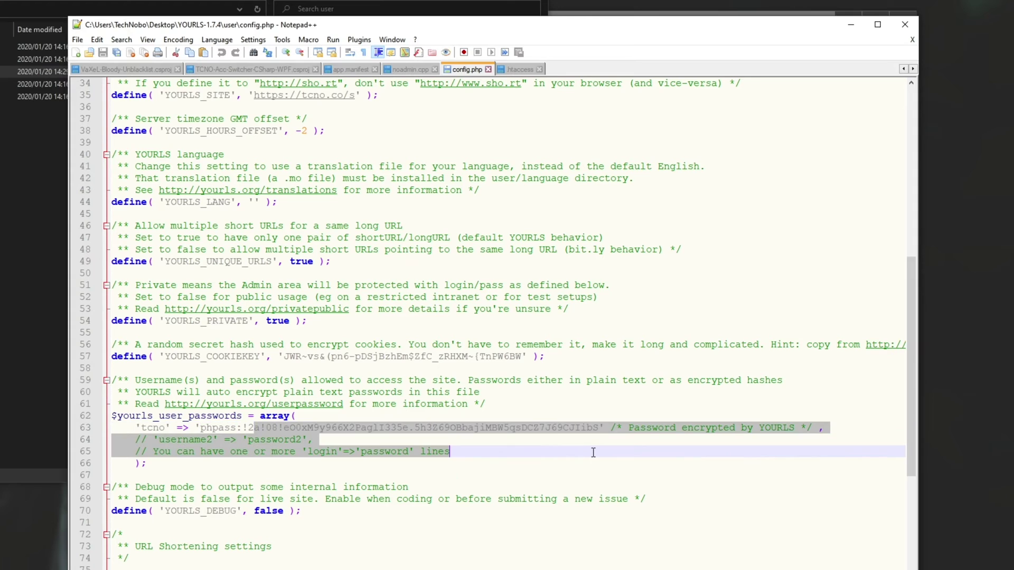
pyautogui.click(834, 166)
pyautogui.click(905, 24)
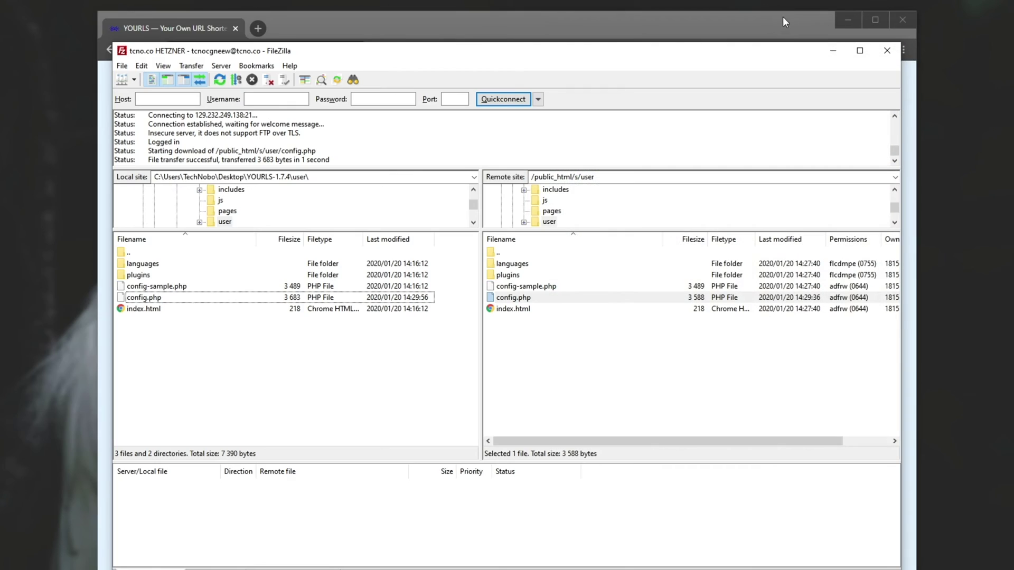
# - Test the default ozh short link by visiting tcno.co/s/ozh in a new tab
pyautogui.click(827, 52)
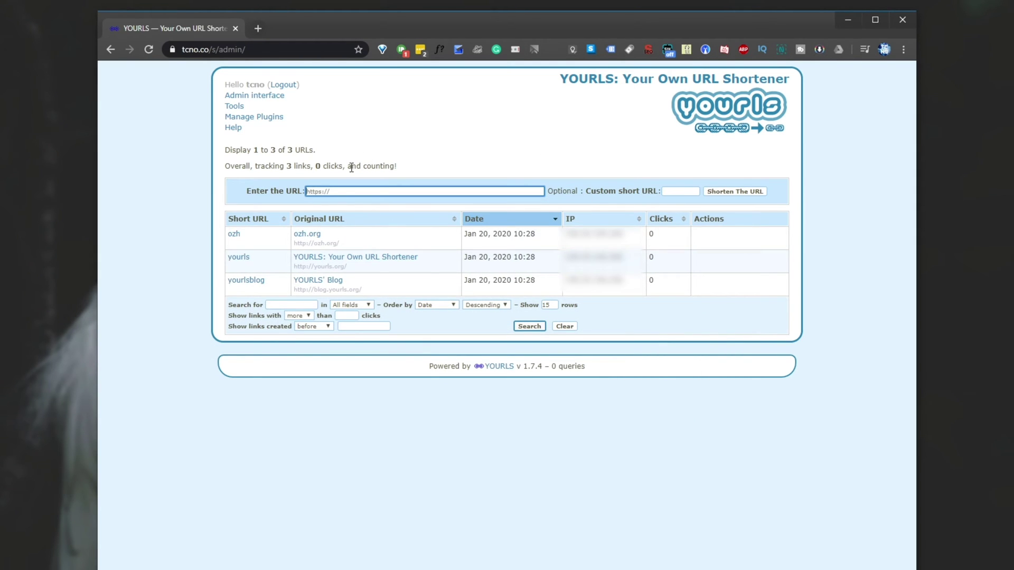
pyautogui.moveTo(242, 234); pyautogui.dragTo(231, 238)
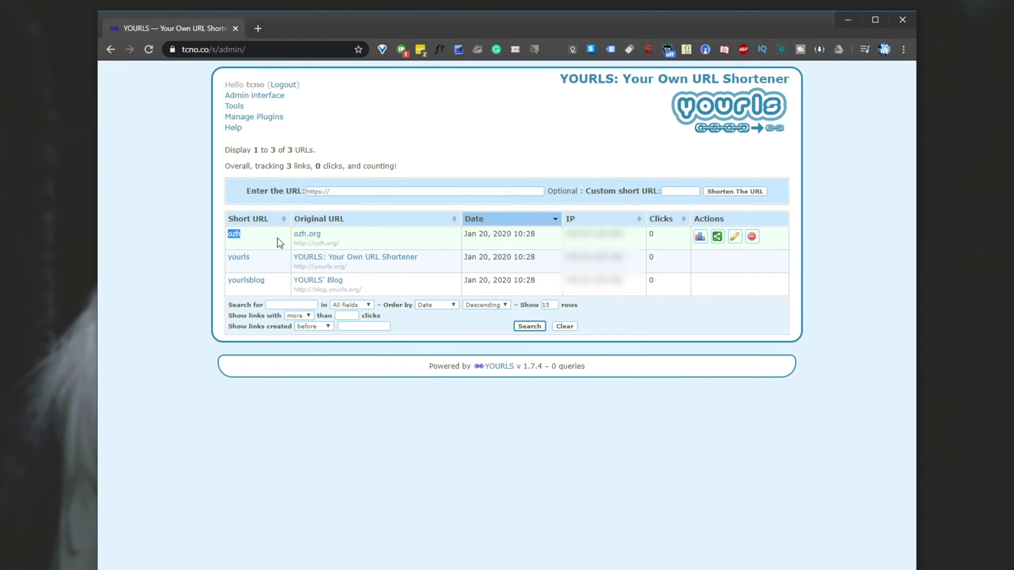
pyautogui.click(254, 29)
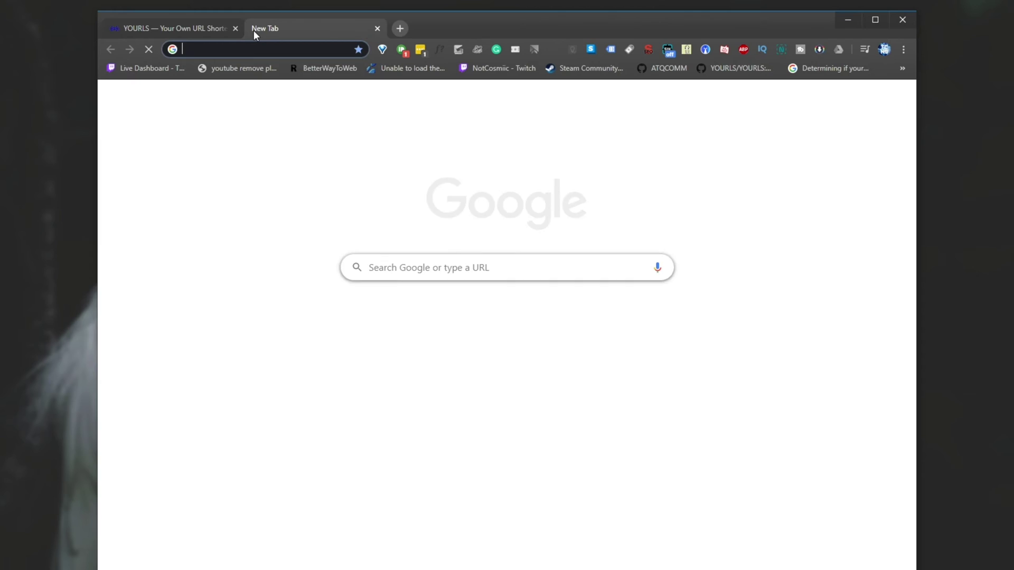
pyautogui.write('tcno.co/s/')
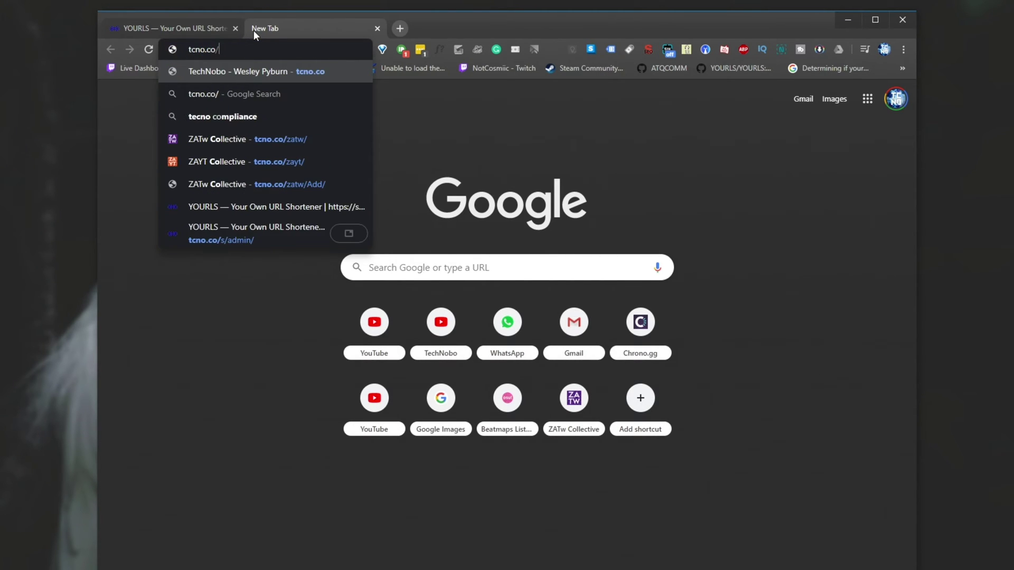
pyautogui.write('ozh')
pyautogui.press('Return')
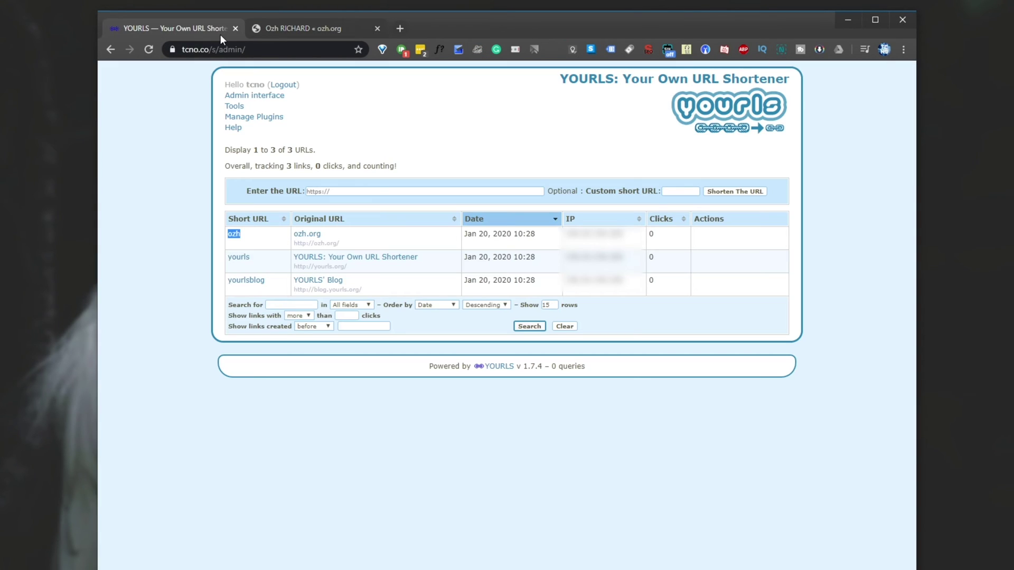
# - Test tcno.co/s/yourls, confirm it reaches yourls.org, then close that tab
pyautogui.hotkey('ctrl', 'Tab')
pyautogui.click(297, 48)
pyautogui.write('http://tcno.co/s/')
pyautogui.write('yourls')
pyautogui.press('Return')
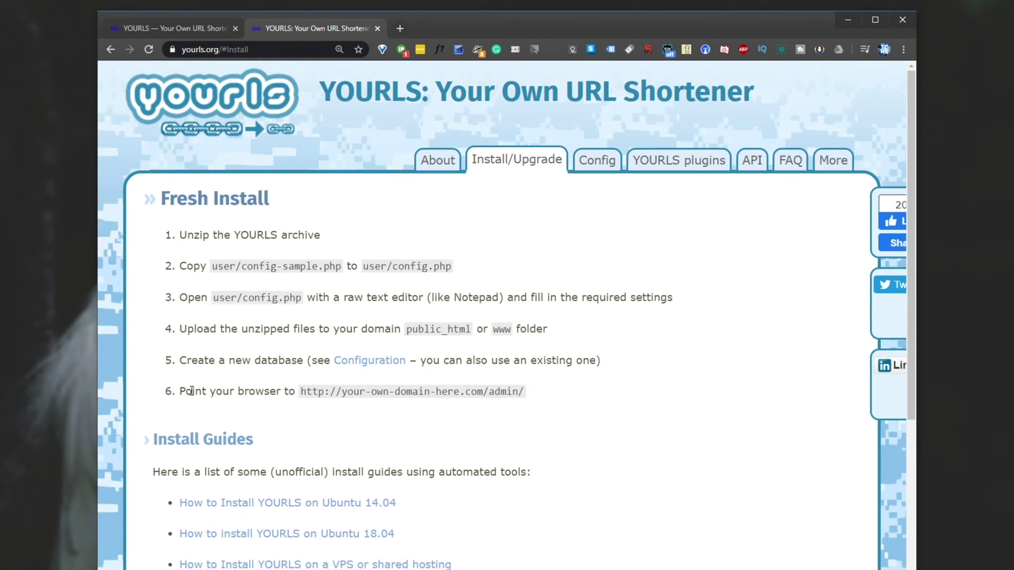
pyautogui.moveTo(191, 390); pyautogui.dragTo(561, 391)
pyautogui.click(556, 391)
pyautogui.hotkey('ctrl', 'w')
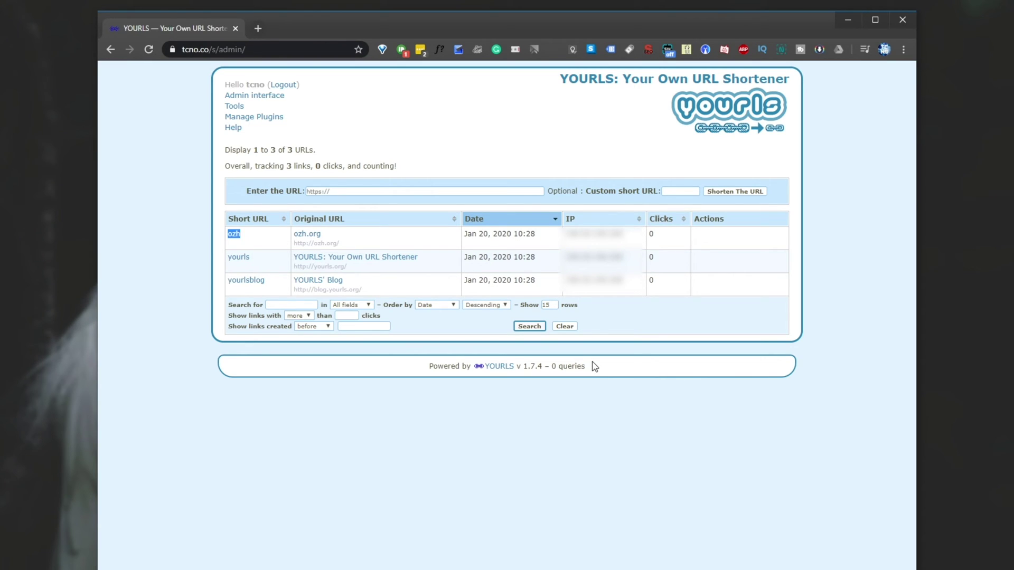
pyautogui.click(617, 351)
pyautogui.click(349, 194)
pyautogui.hotkey('ctrl', '+')
pyautogui.hotkey('ctrl', '+')
pyautogui.hotkey('ctrl', '+')
pyautogui.hotkey('ctrl', '+')
pyautogui.hotkey('ctrl', '+')
pyautogui.hotkey('ctrl', '+')
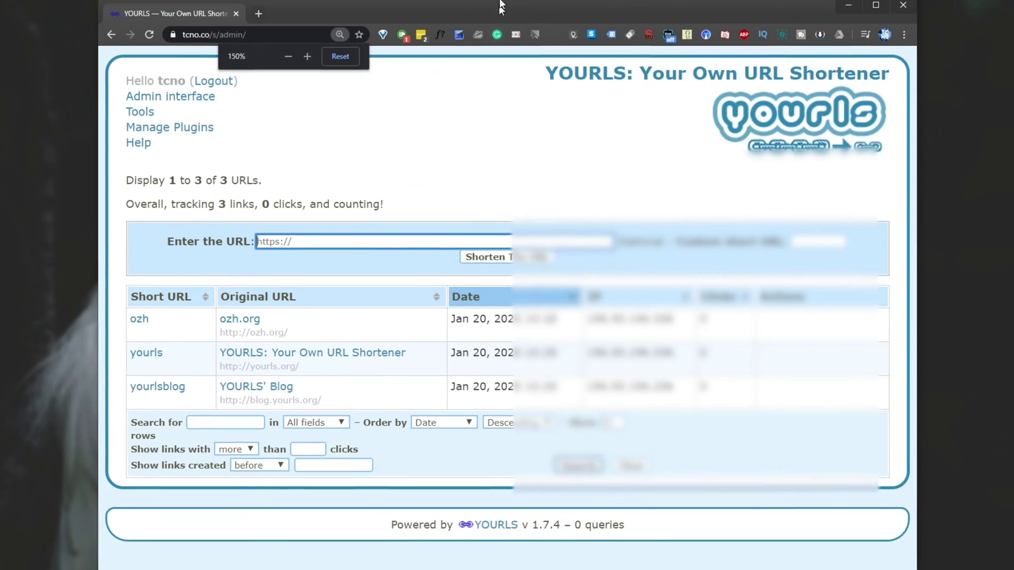
pyautogui.press('super+Up')
pyautogui.write('htt')
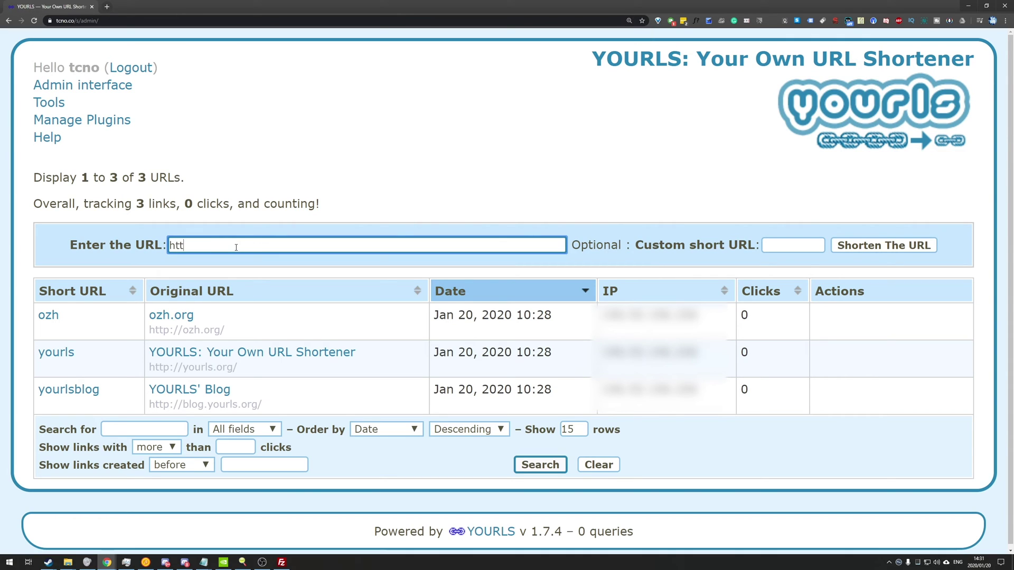
pyautogui.write('ps://google.com')
pyautogui.click(779, 247)
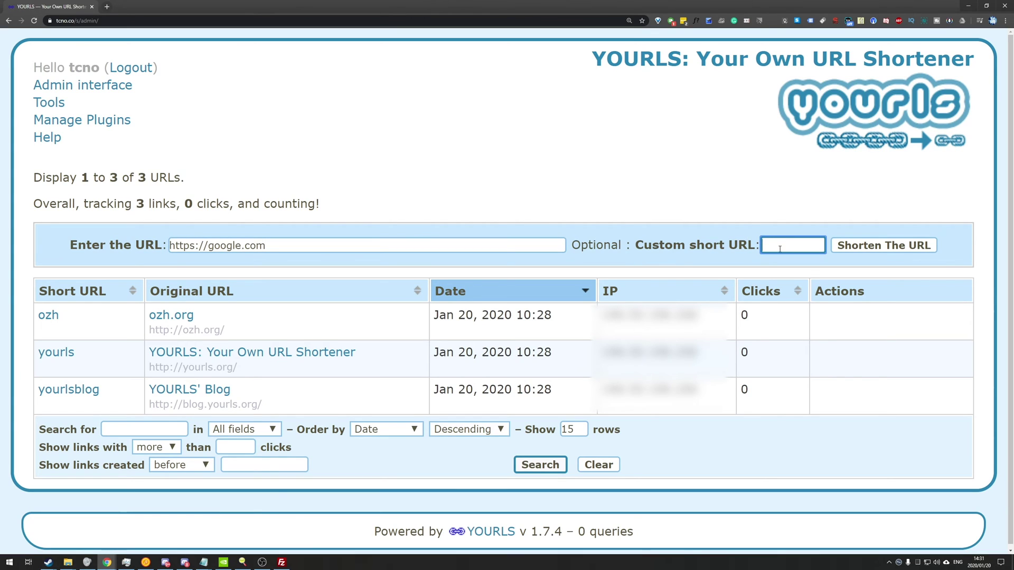
pyautogui.write('ggl')
pyautogui.click(880, 245)
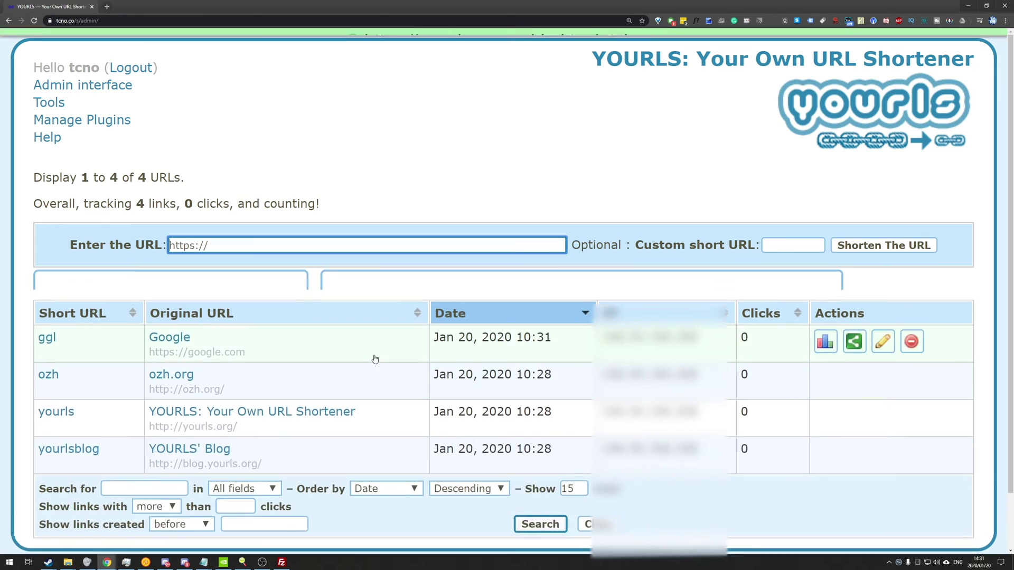
# - Test the ggl short link in a new tab, then refresh the admin page's click counts
pyautogui.scroll(-1, 222, 362)
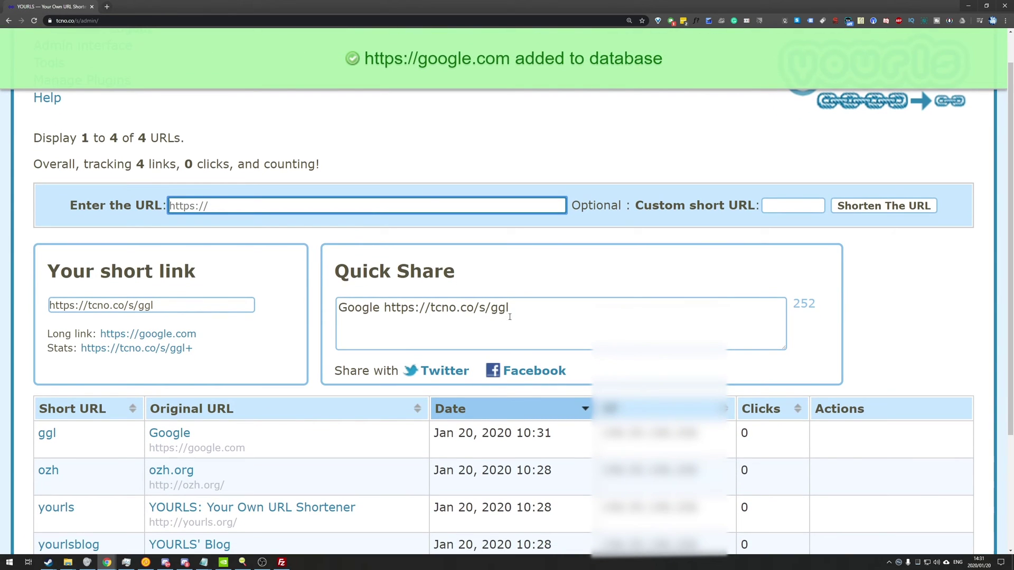
pyautogui.moveTo(510, 316); pyautogui.dragTo(541, 309)
pyautogui.click(407, 314)
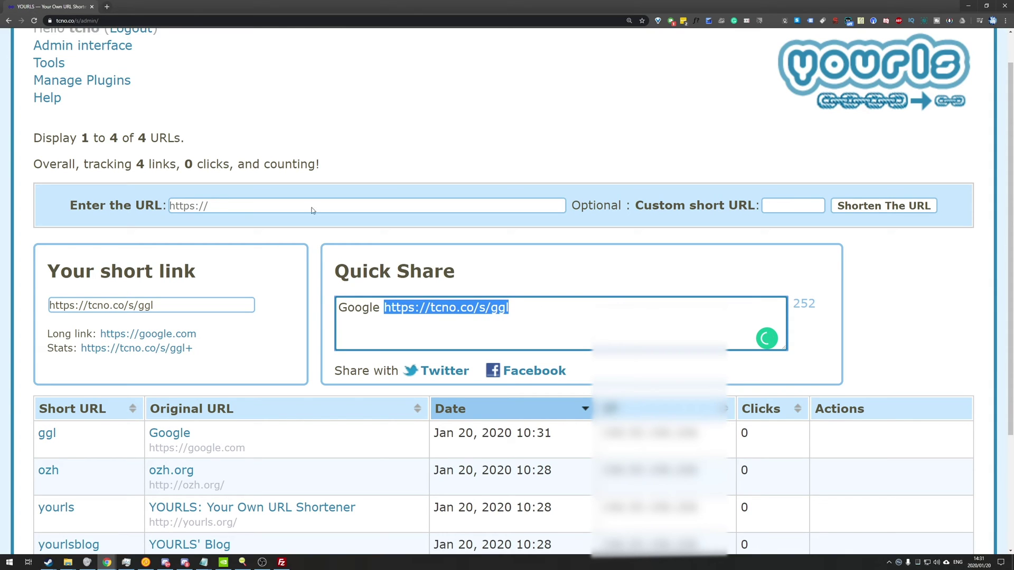
pyautogui.hotkey('ctrl', 'c')
pyautogui.hotkey('ctrl', 't')
pyautogui.hotkey('ctrl', 'v')
pyautogui.press('Return')
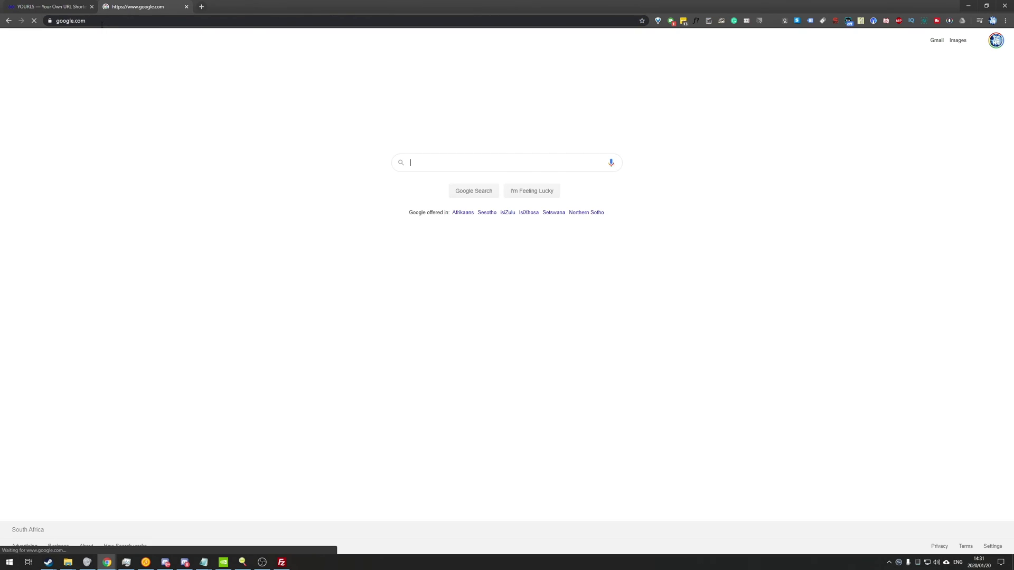
pyautogui.hotkey('ctrl', 'w')
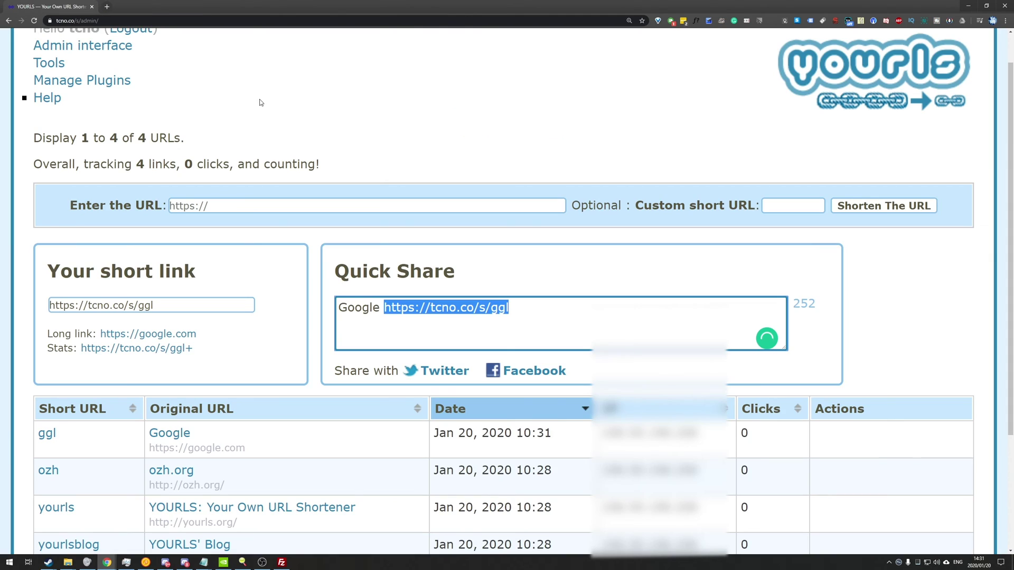
pyautogui.hotkey('ctrl', '-')
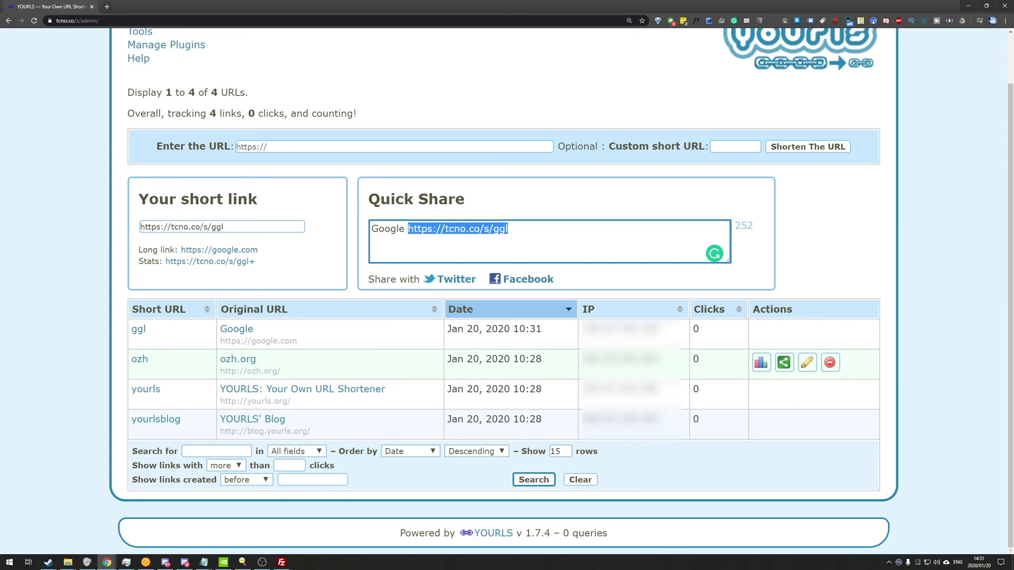
pyautogui.press('F5')
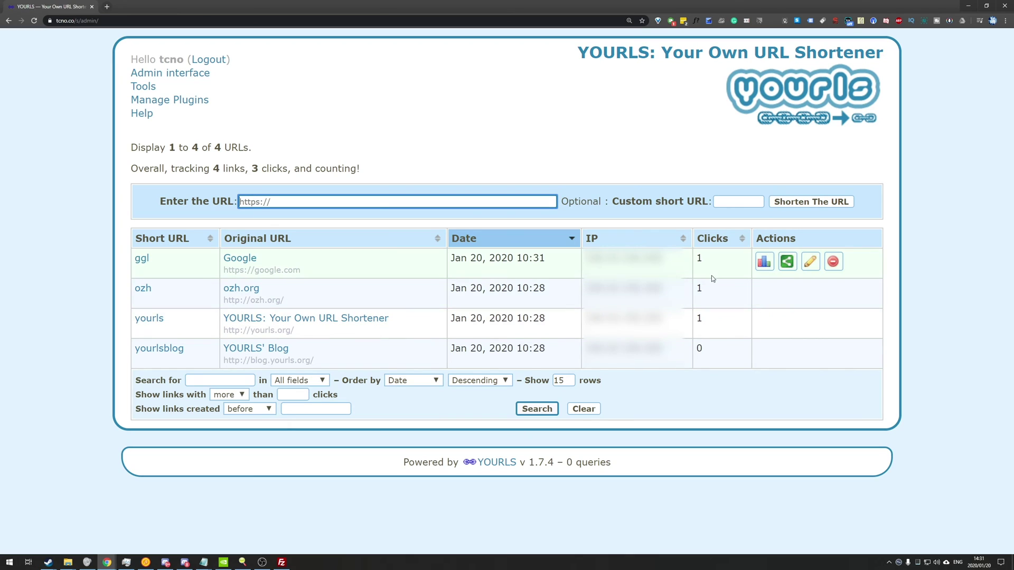
# - Show the ggl link's statistics for All time
pyautogui.click(764, 262)
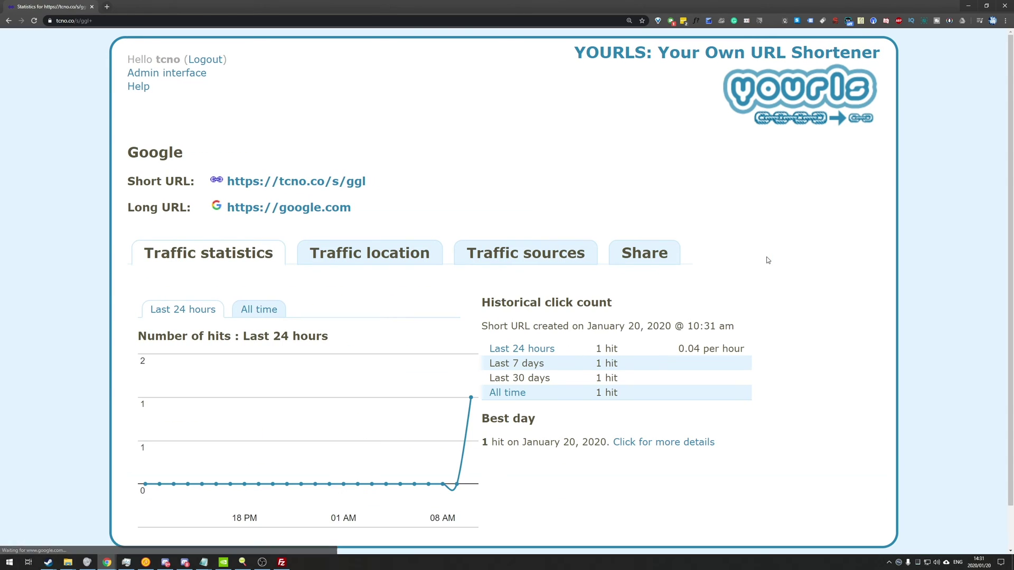
pyautogui.scroll(-1, 768, 260)
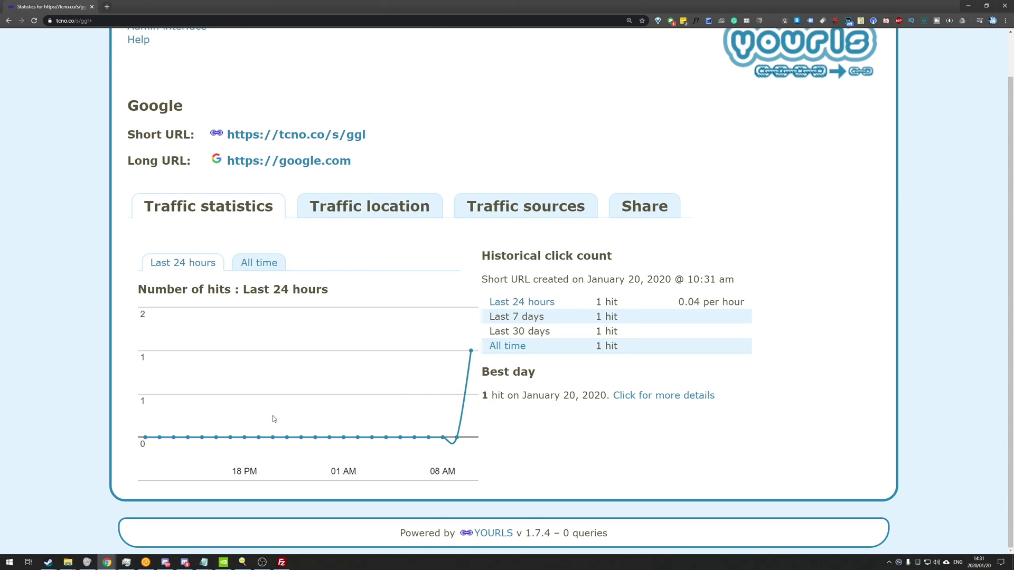
pyautogui.click(233, 262)
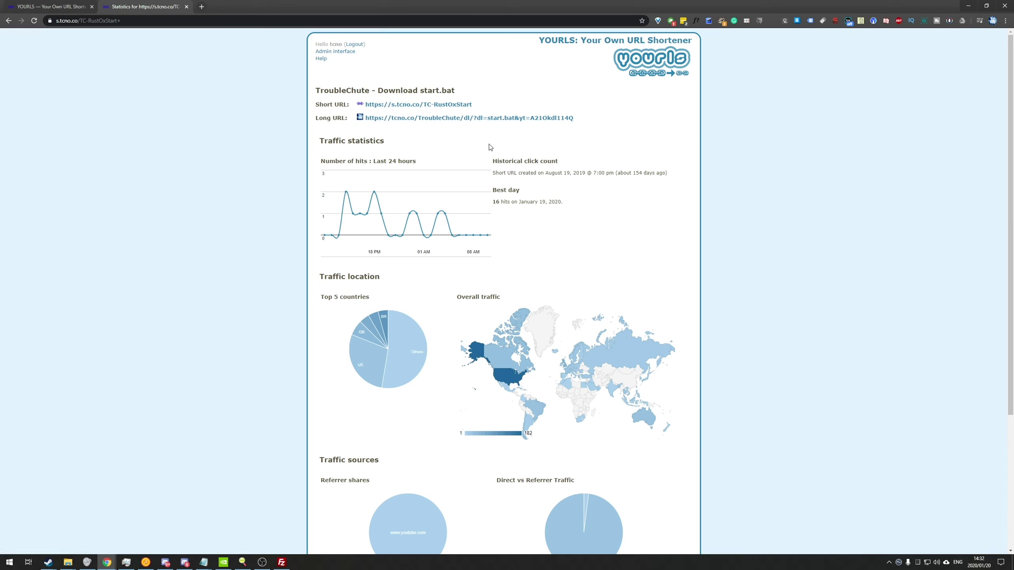
# - Highlight the referrer traffic count of 636 and the direct traffic count of 17
pyautogui.scroll(-3, 568, 229)
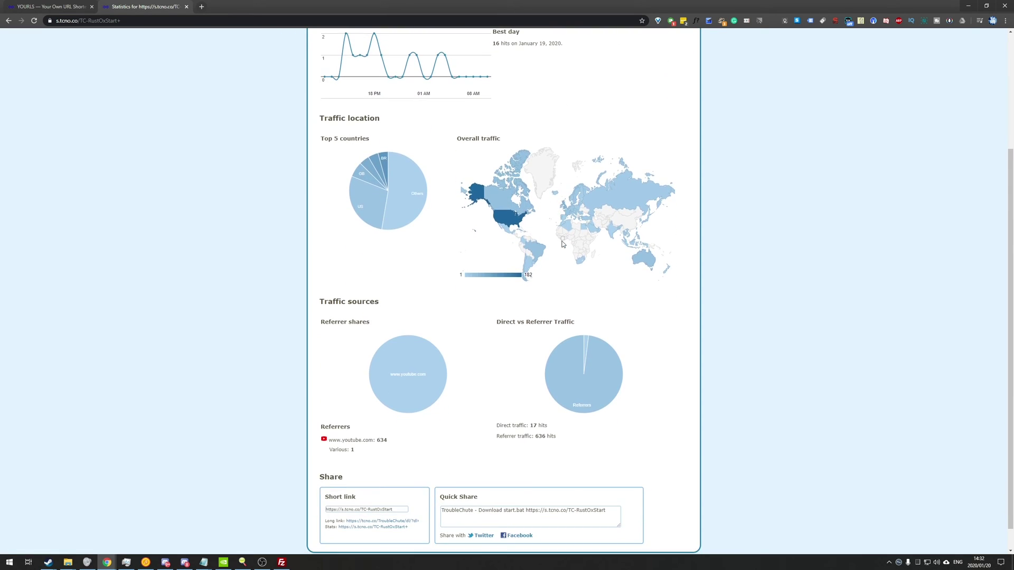
pyautogui.doubleClick(540, 411)
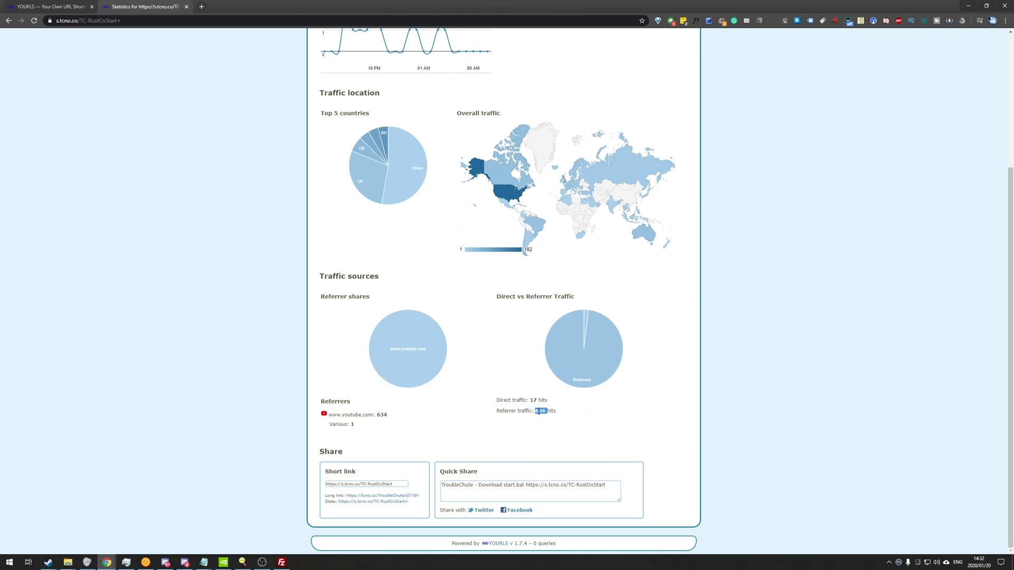
pyautogui.doubleClick(533, 401)
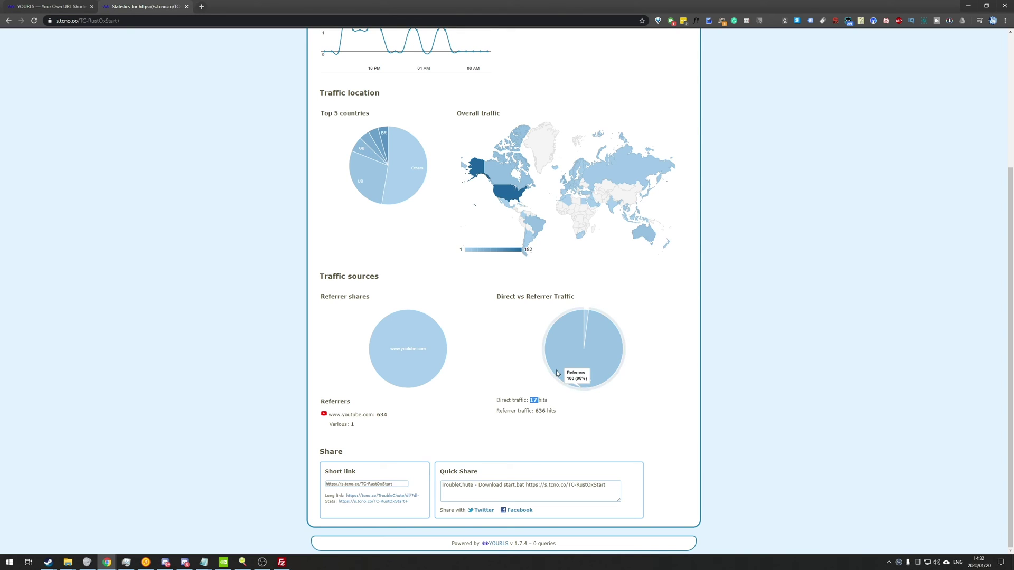
pyautogui.scroll(2, 568, 419)
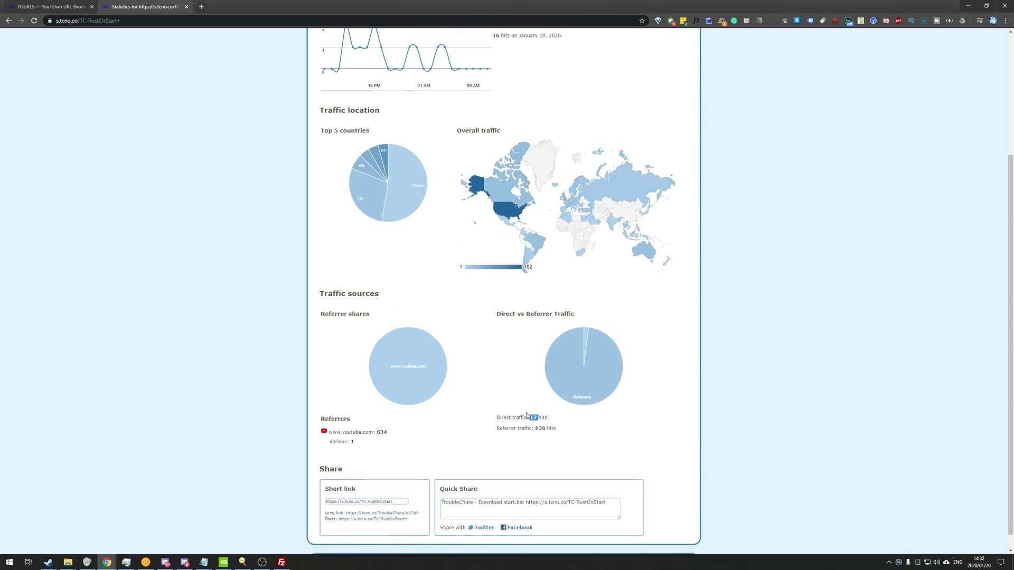
pyautogui.scroll(2, 498, 293)
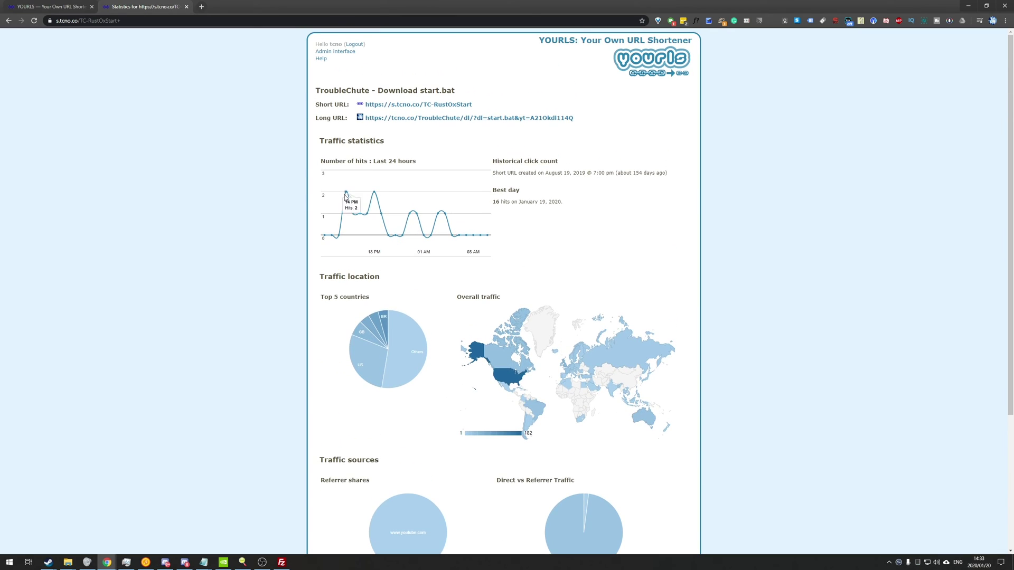
pyautogui.scroll(-3, 580, 323)
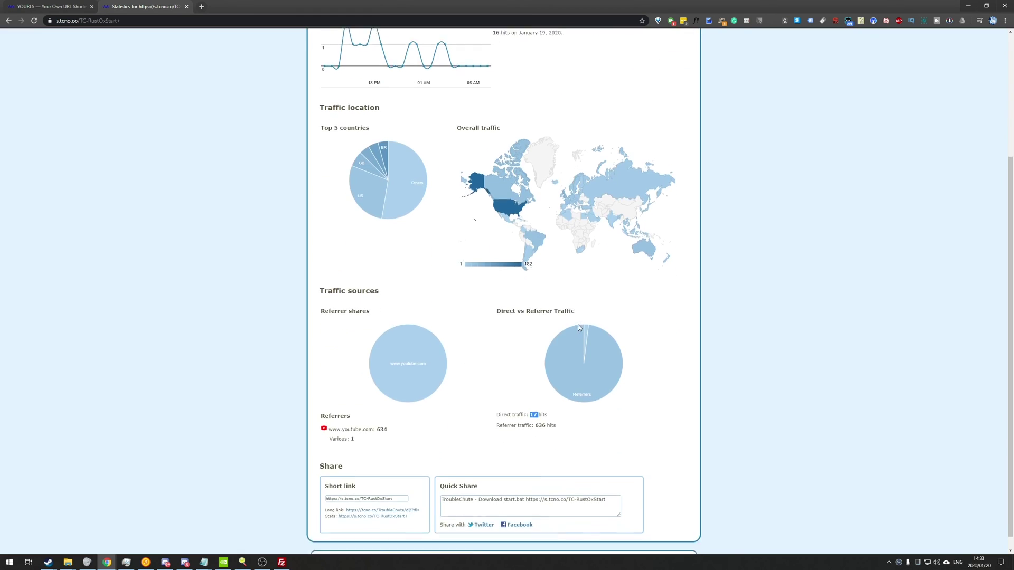
pyautogui.scroll(3, 577, 324)
# - Compare the ggl and TC-RustOxStart statistics pages, ending on ggl
pyautogui.click(71, 6)
pyautogui.click(145, 6)
pyautogui.click(53, 6)
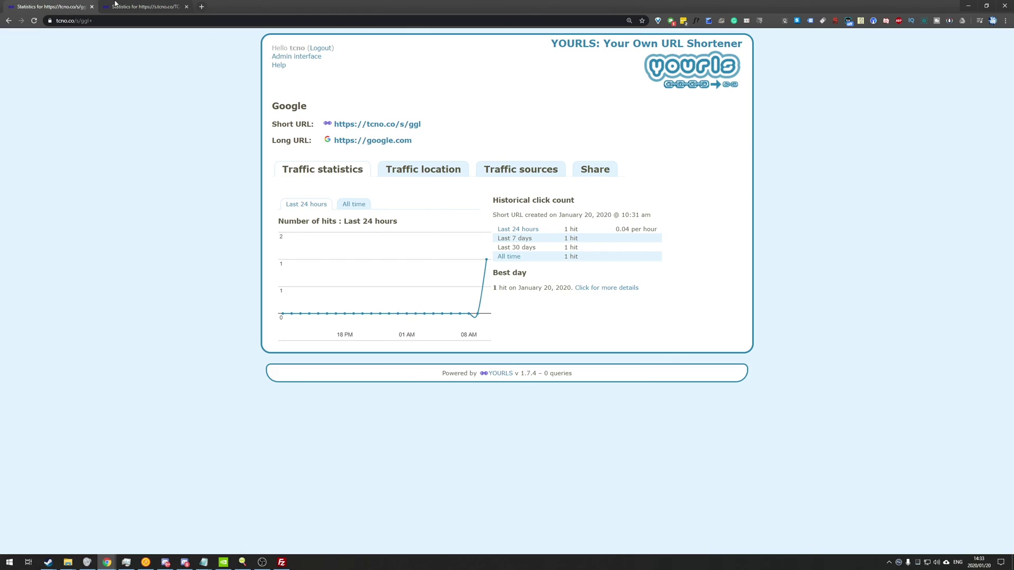
pyautogui.click(128, 5)
pyautogui.click(33, 3)
pyautogui.click(104, 5)
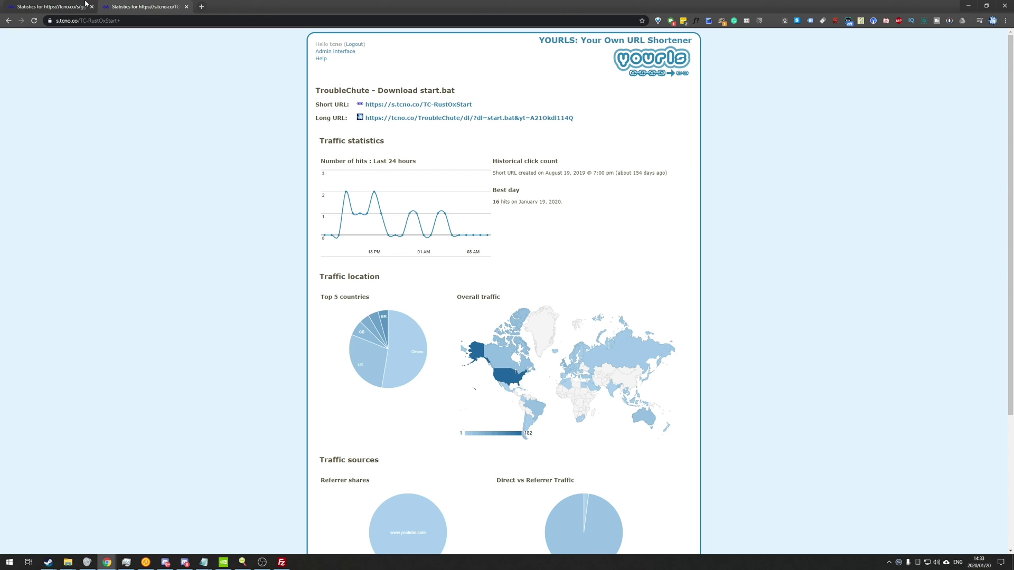
pyautogui.click(52, 6)
pyautogui.click(147, 4)
pyautogui.click(65, 4)
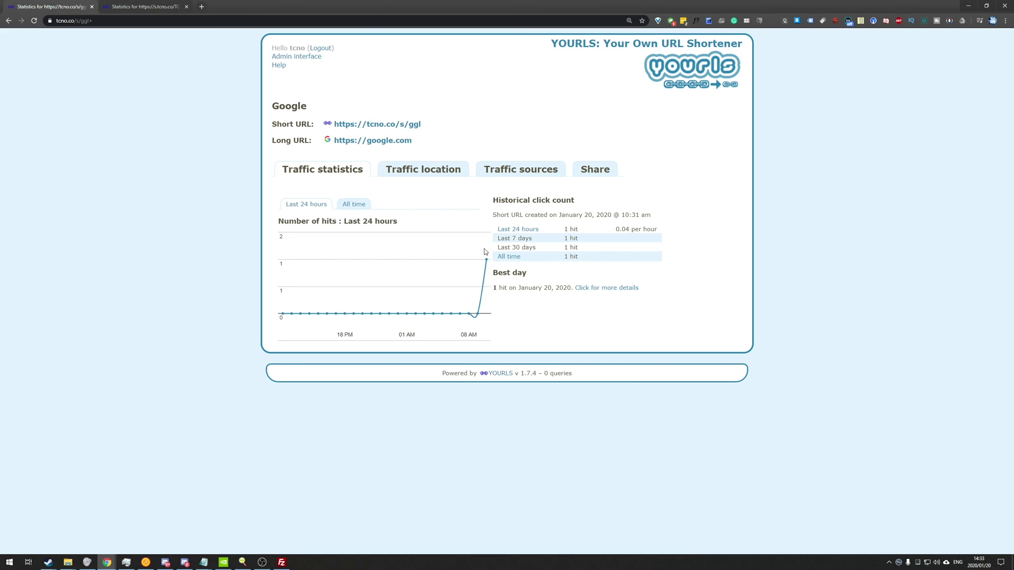
# - Browse the Tools page's bookmarklets and API signature example, then return to the admin link list
pyautogui.hotkey('alt', 'Left')
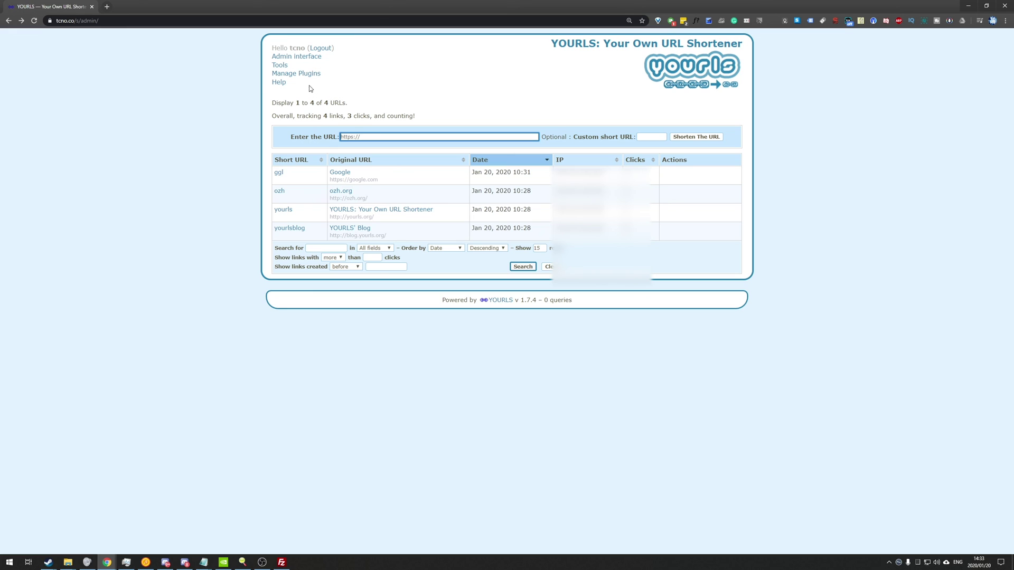
pyautogui.click(282, 66)
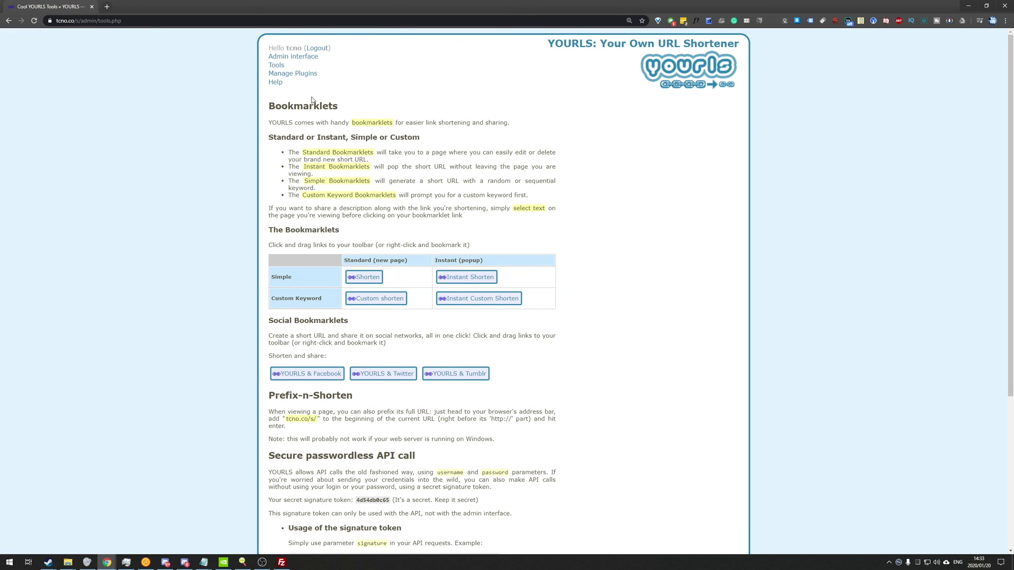
pyautogui.scroll(-4, 321, 102)
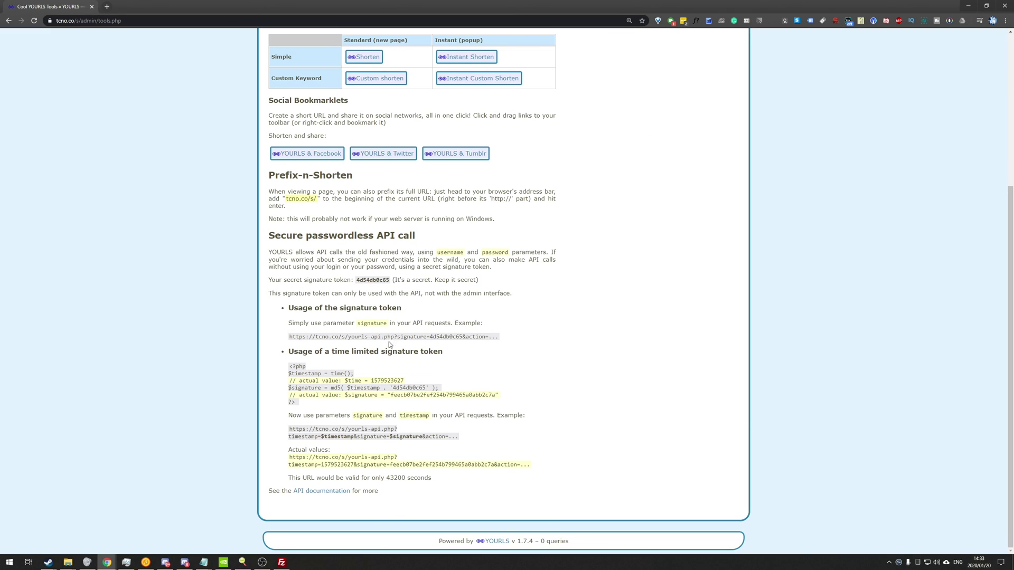
pyautogui.moveTo(363, 340)
pyautogui.mouseDown()
pyautogui.moveTo(303, 352)
pyautogui.moveTo(467, 339)
pyautogui.mouseUp()
pyautogui.click(461, 360)
pyautogui.scroll(5, 461, 360)
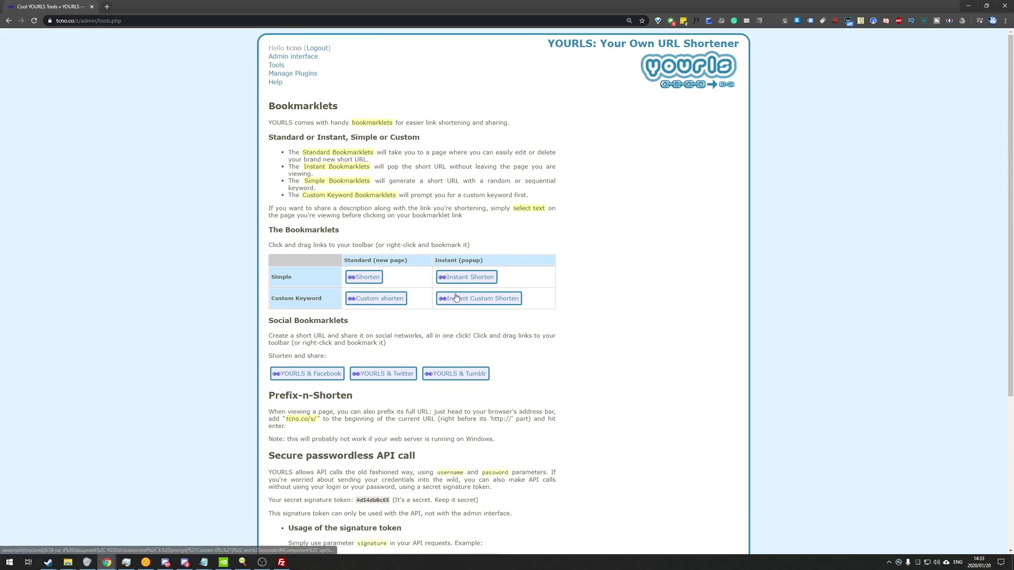
pyautogui.click(283, 57)
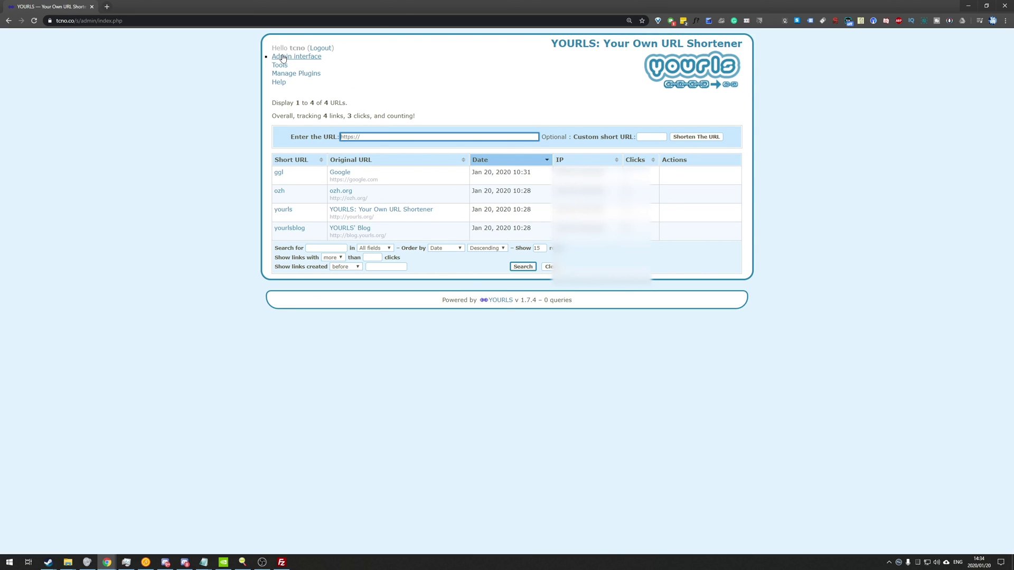